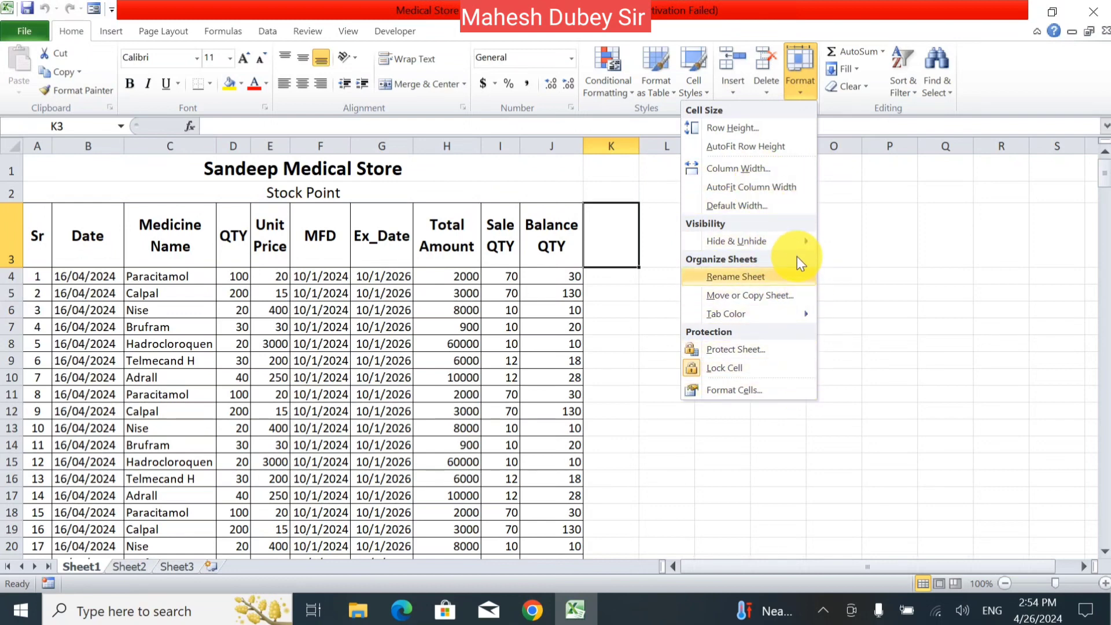
click(323, 340)
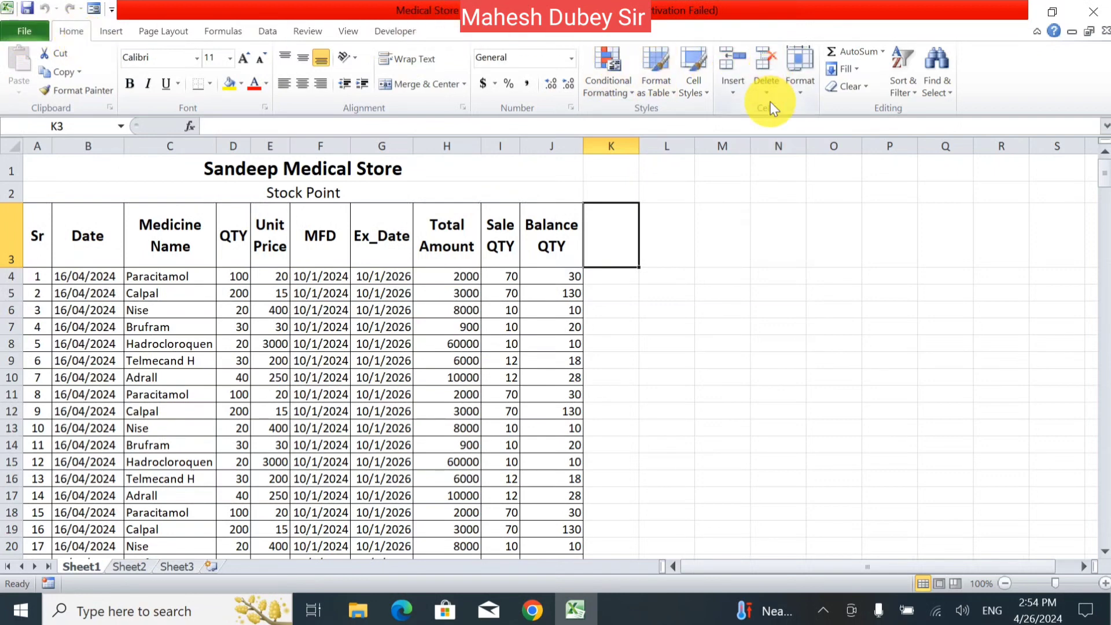
click(791, 83)
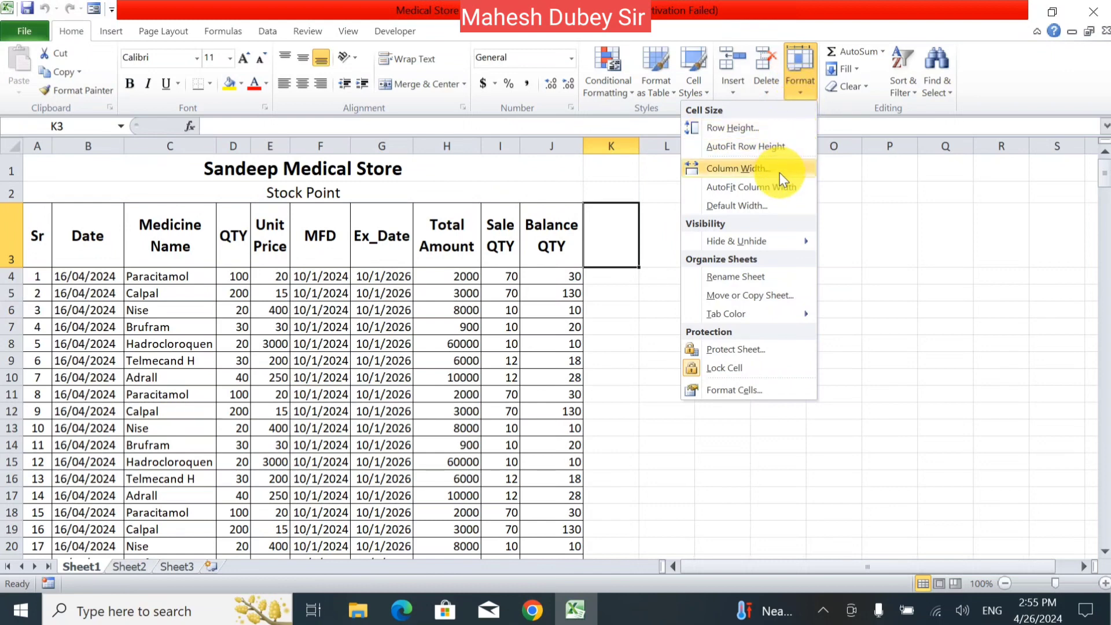
click(456, 342)
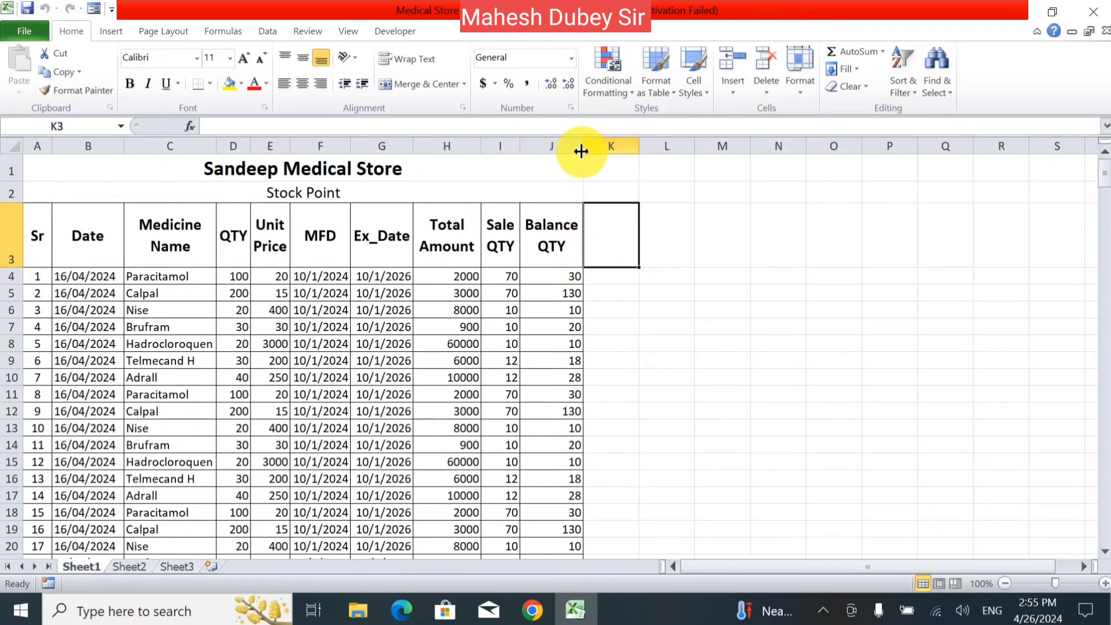
Narrow the Balance QTY column to about 3.55 and set its exact column width to 8.5.
drag(580, 151, 547, 145)
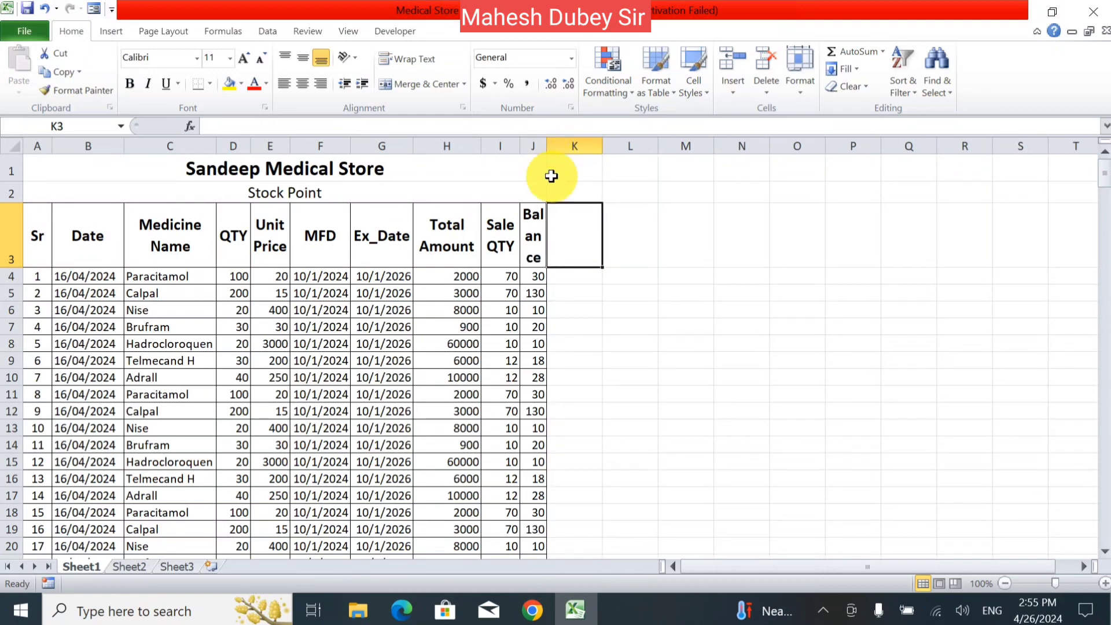
click(537, 225)
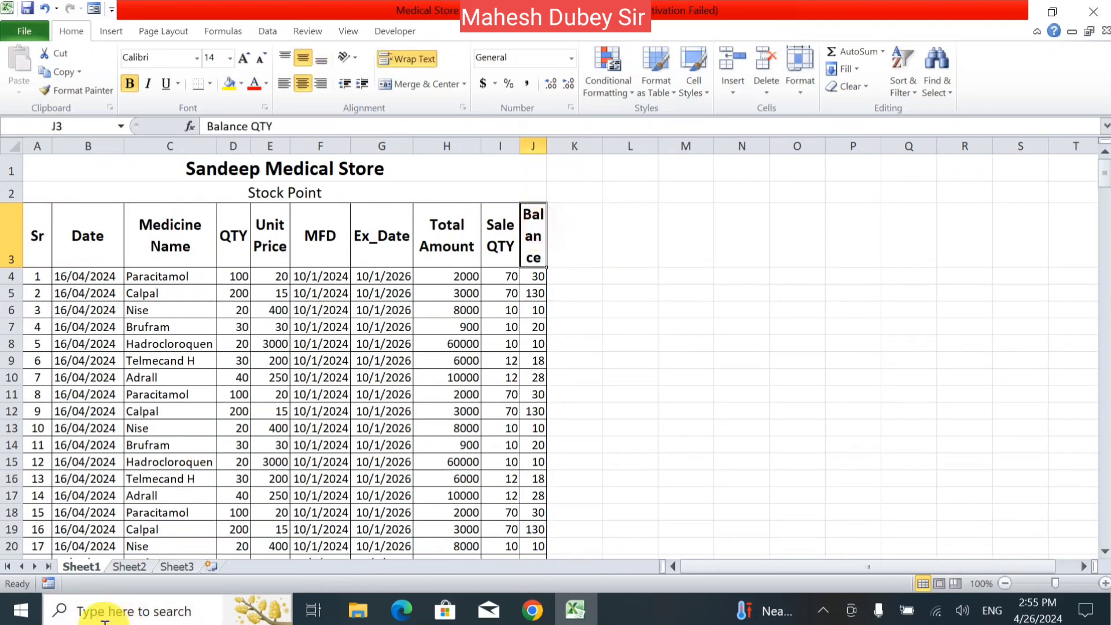
click(802, 81)
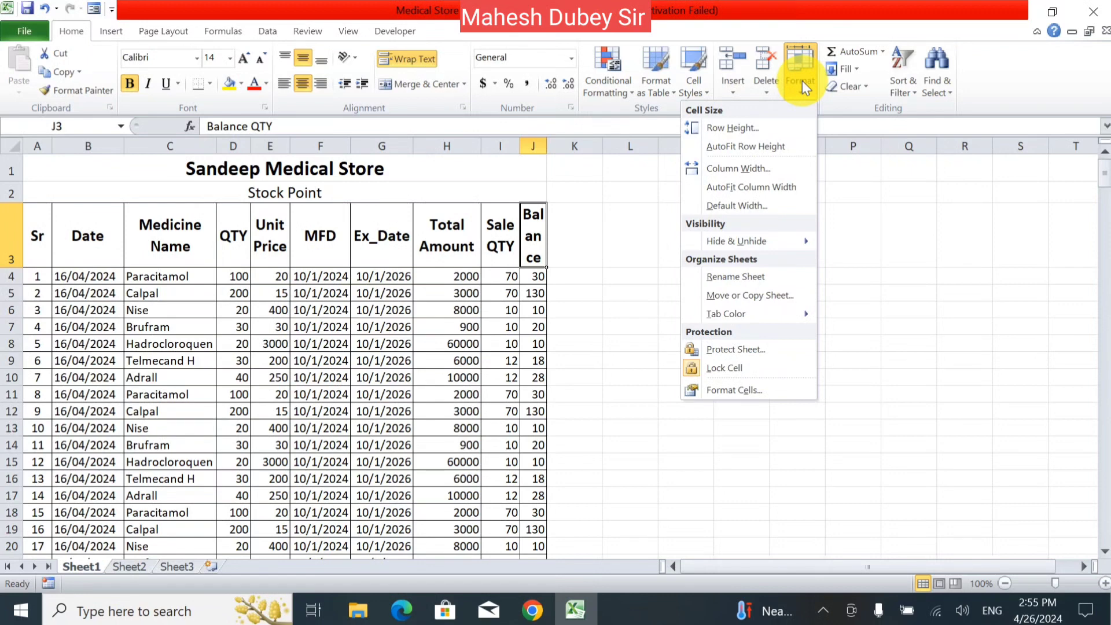
click(779, 172)
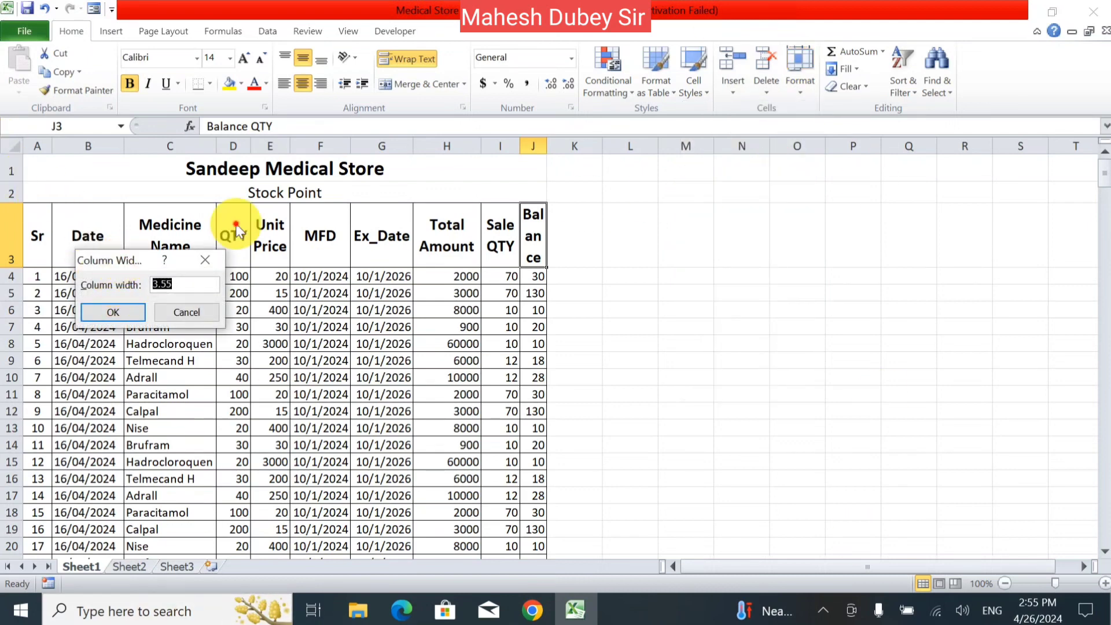
drag(124, 265, 393, 226)
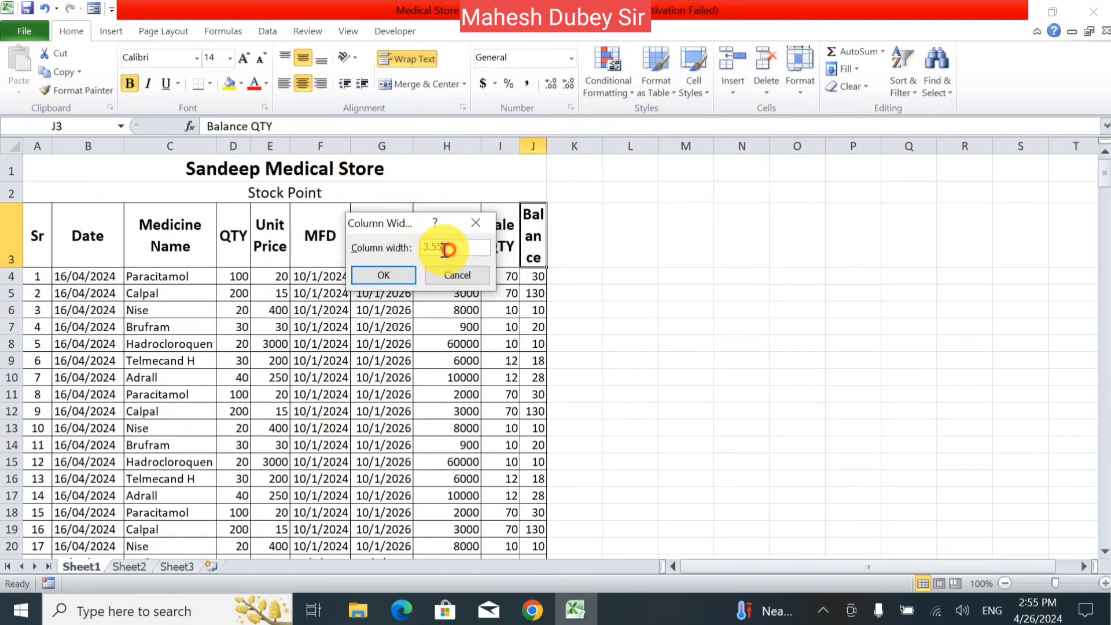
text(8)
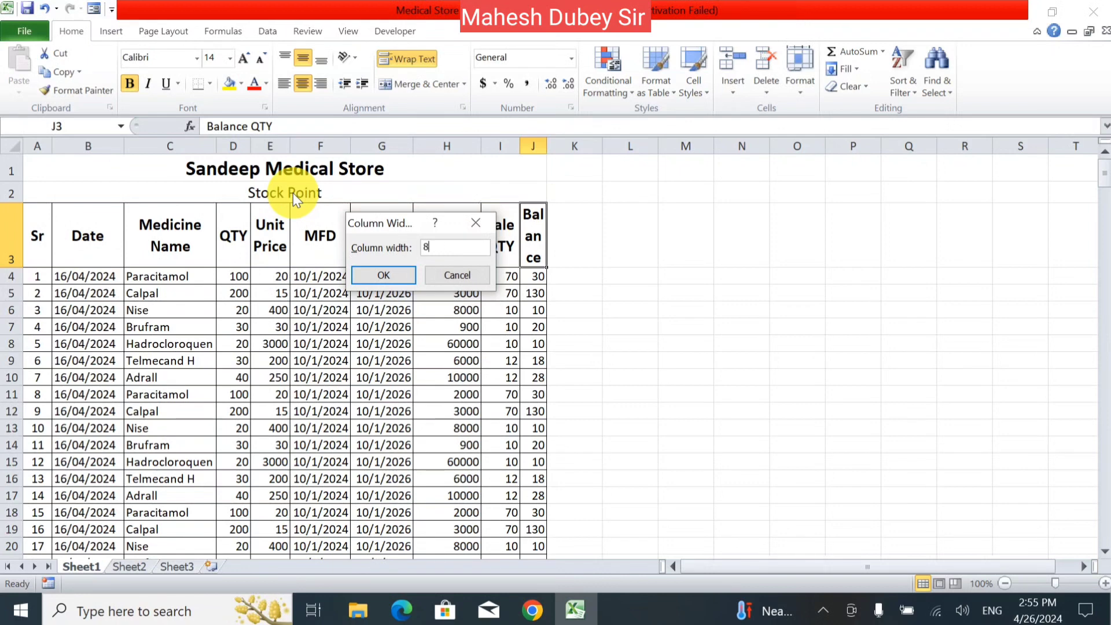
text(.5)
key(Return)
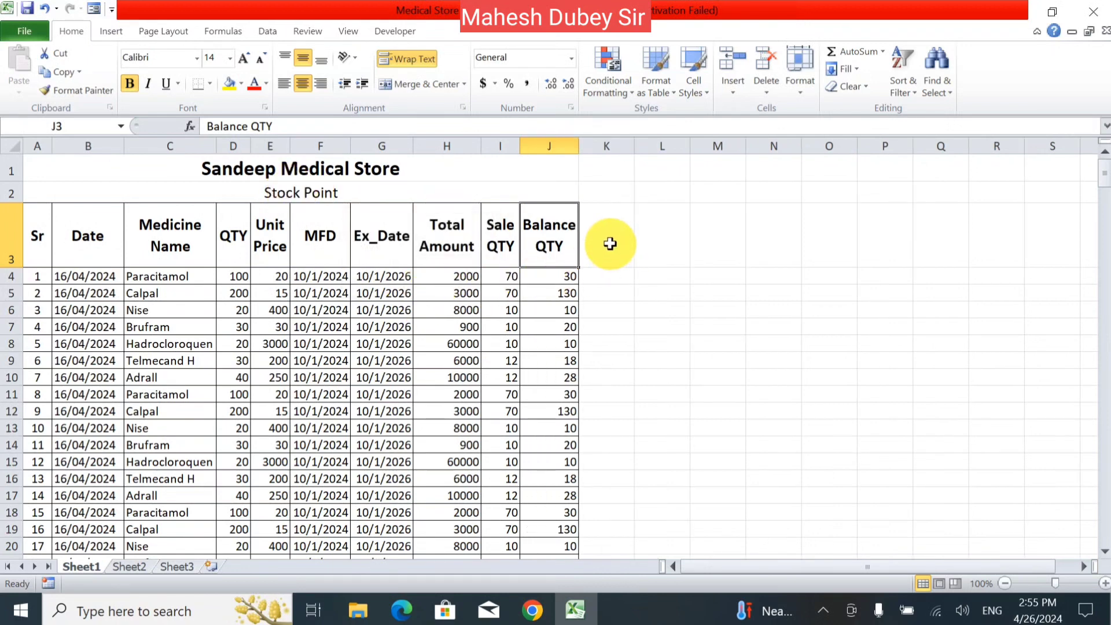
Set the column width of the Balance QTY column to 20.
click(801, 84)
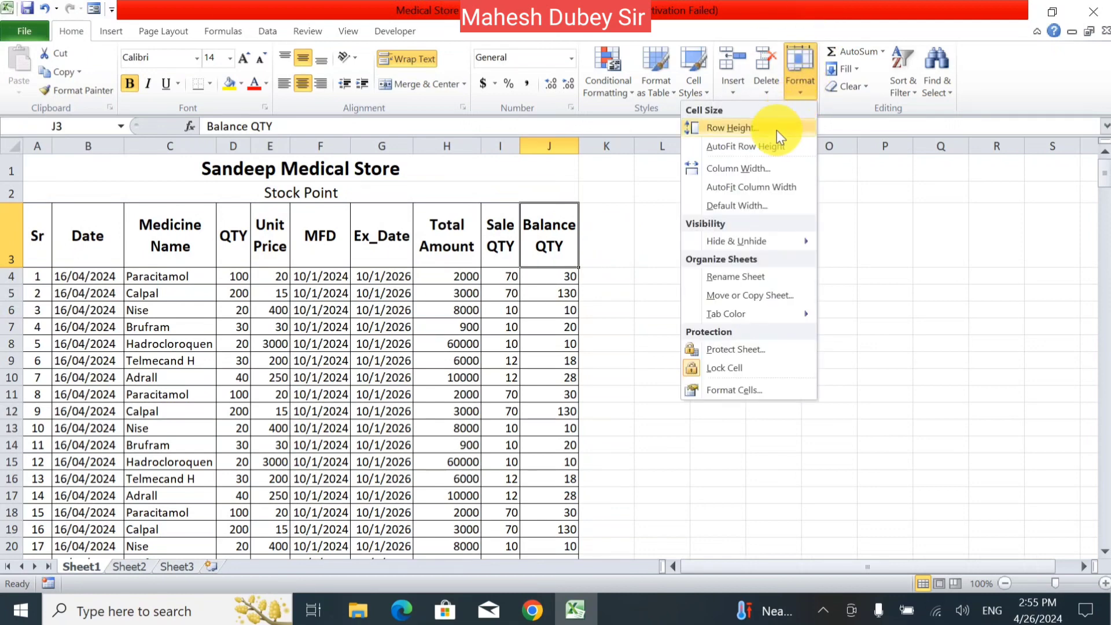
click(772, 167)
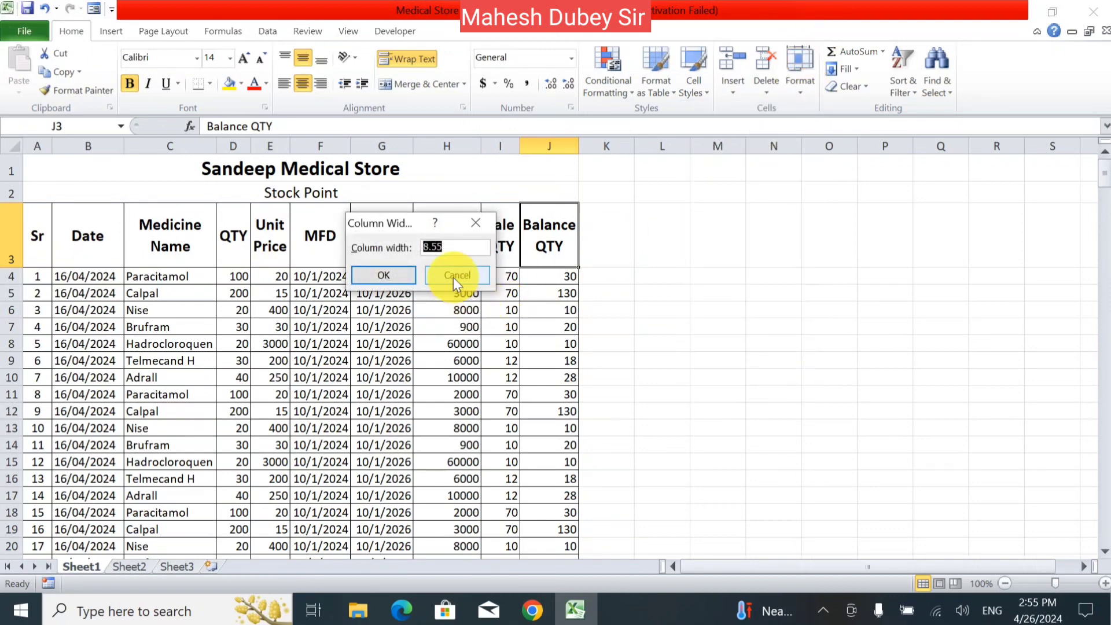
text(20)
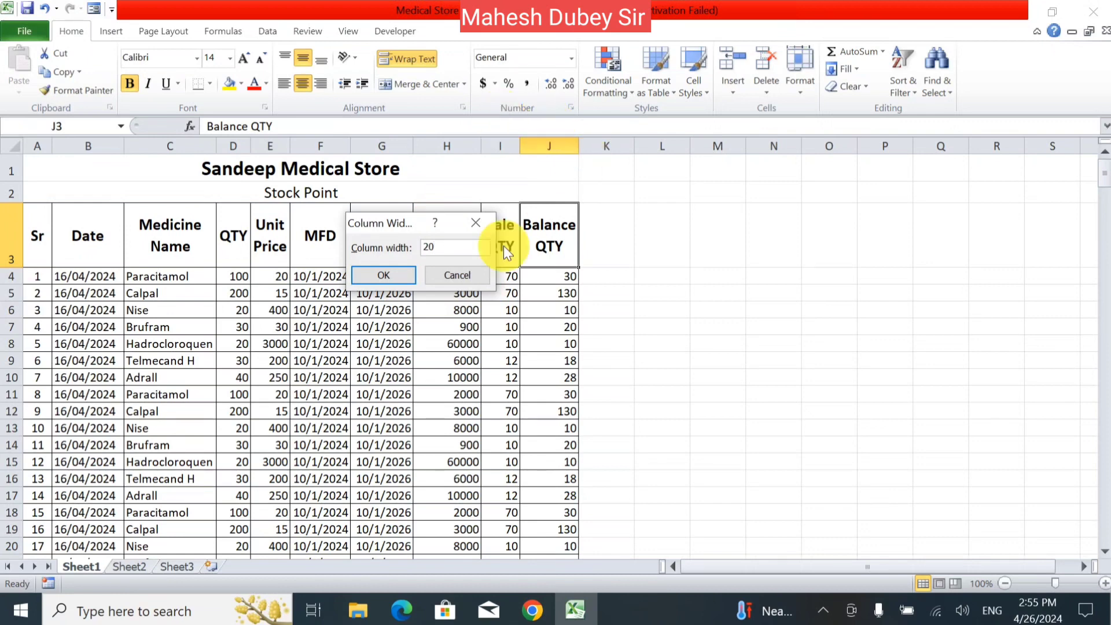
click(379, 276)
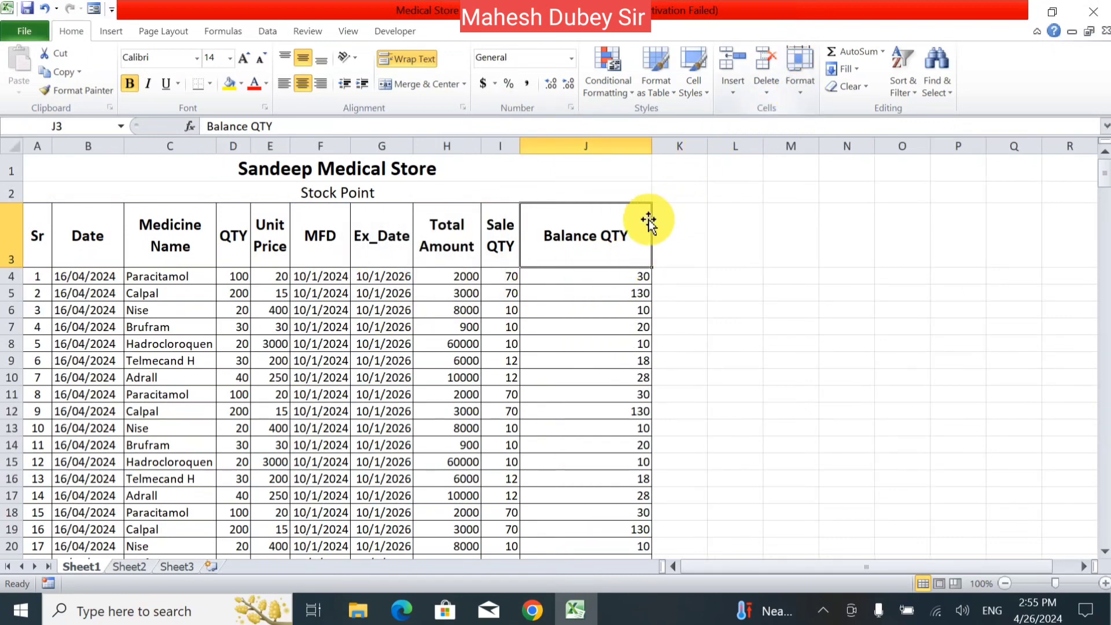
AutoFit the width of the Balance QTY column to its header cell.
click(786, 98)
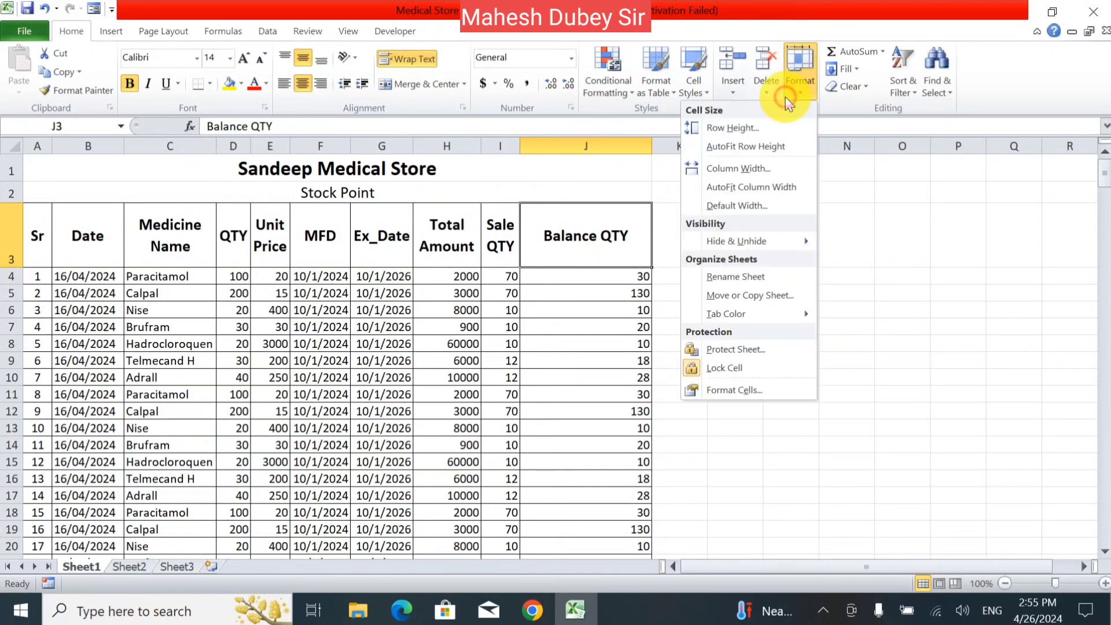
click(786, 185)
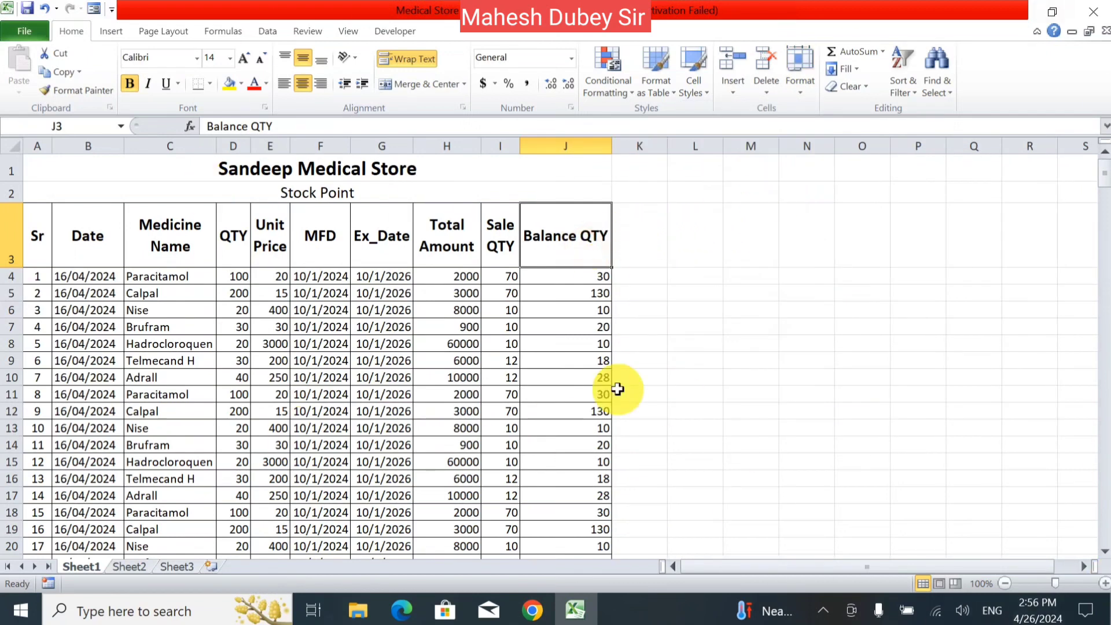
click(789, 92)
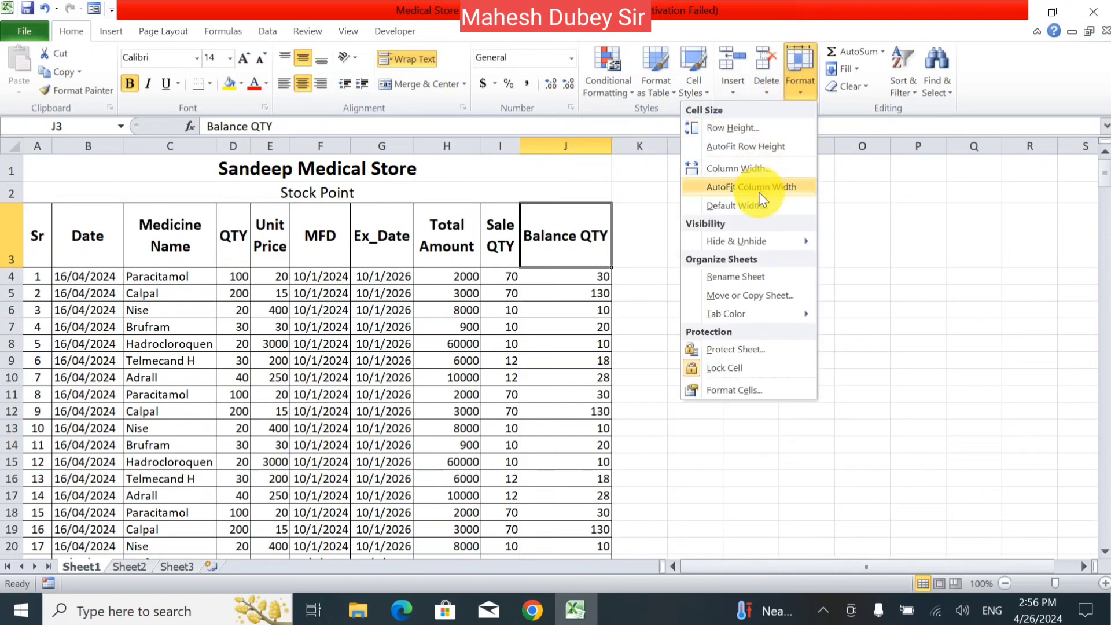
click(578, 246)
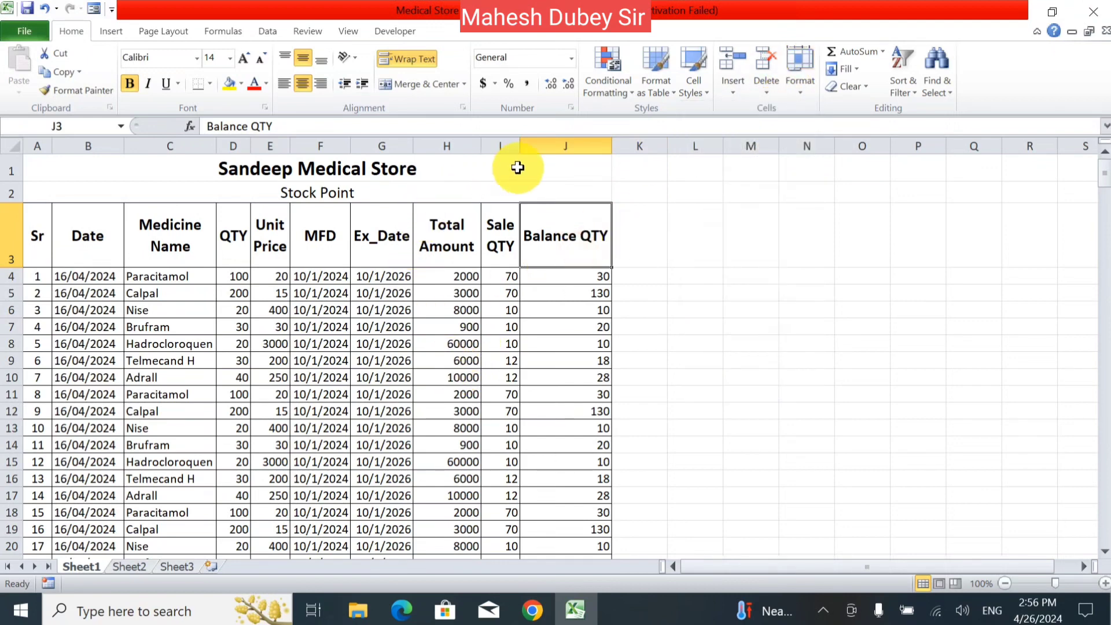
Narrow the columns from Medicine Name to Sale QTY and AutoFit the widths of entire columns A to J.
drag(520, 146, 177, 185)
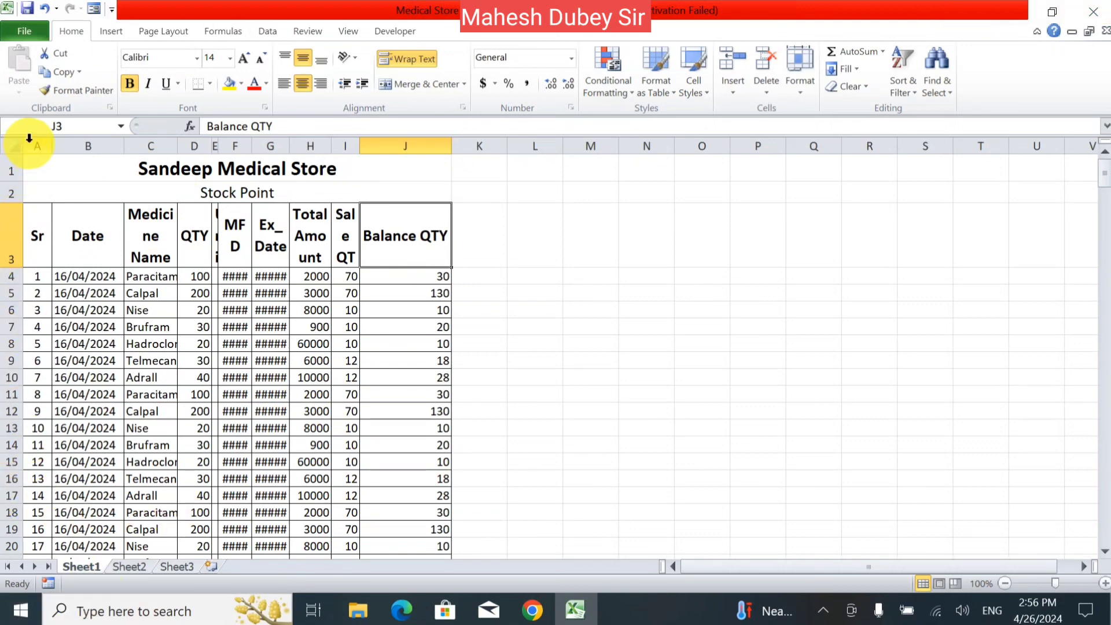
drag(29, 138, 438, 99)
click(800, 96)
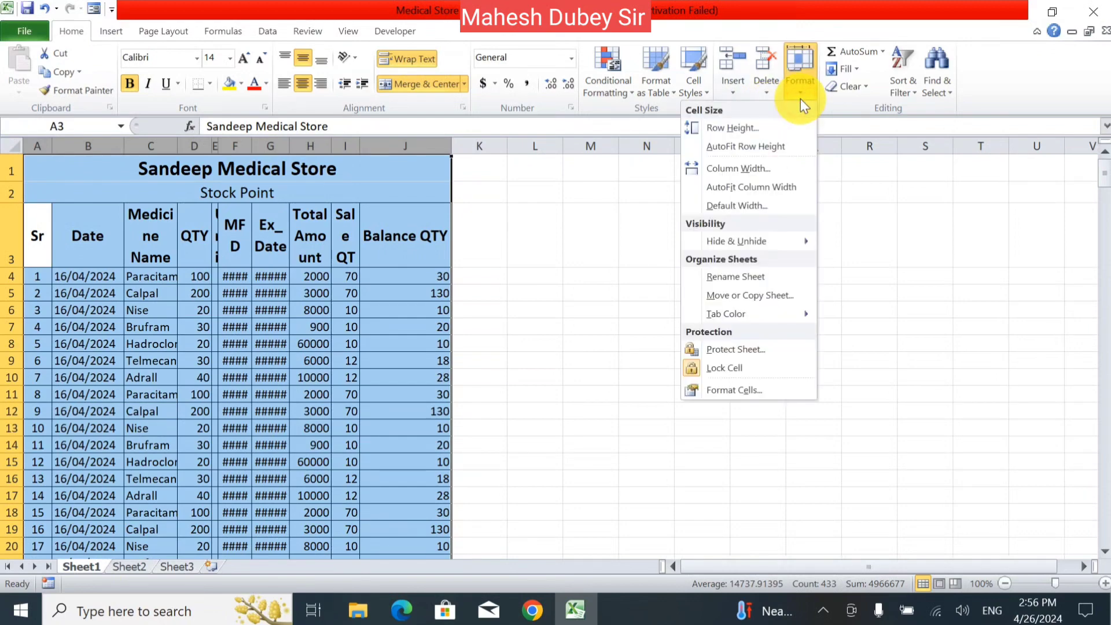
click(790, 184)
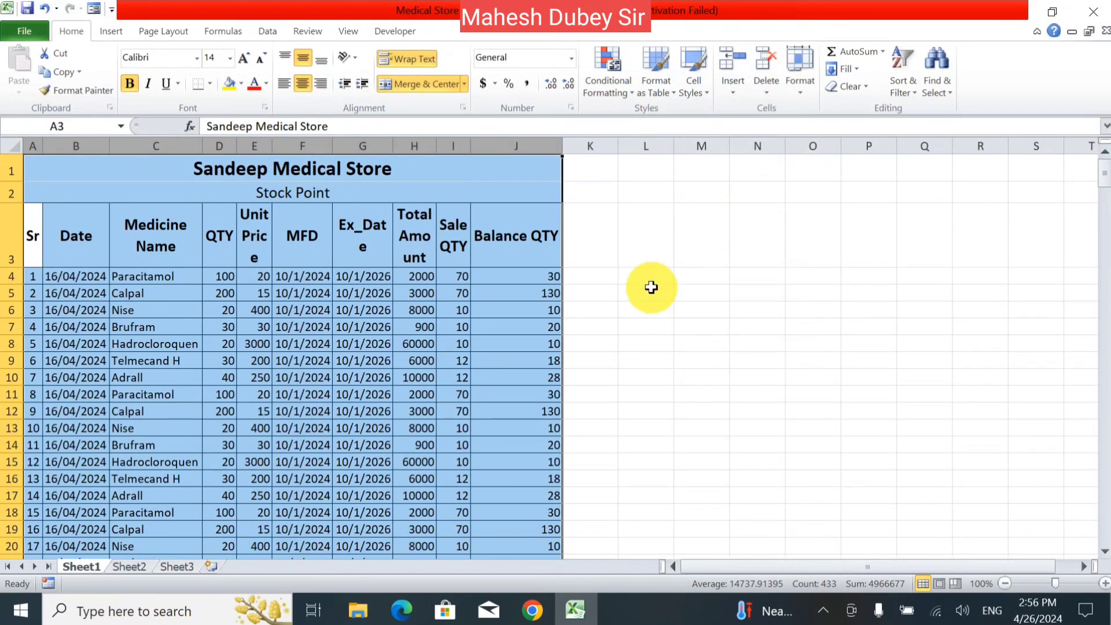
click(165, 292)
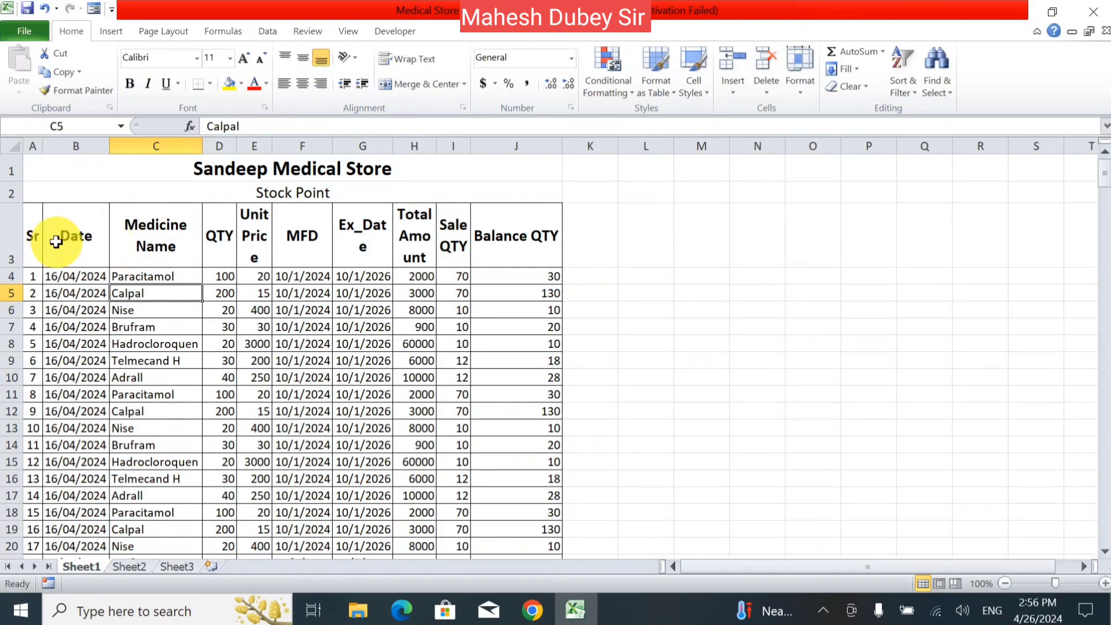
AutoFit the column widths using only the header cells A3 to J3.
drag(527, 228, 32, 231)
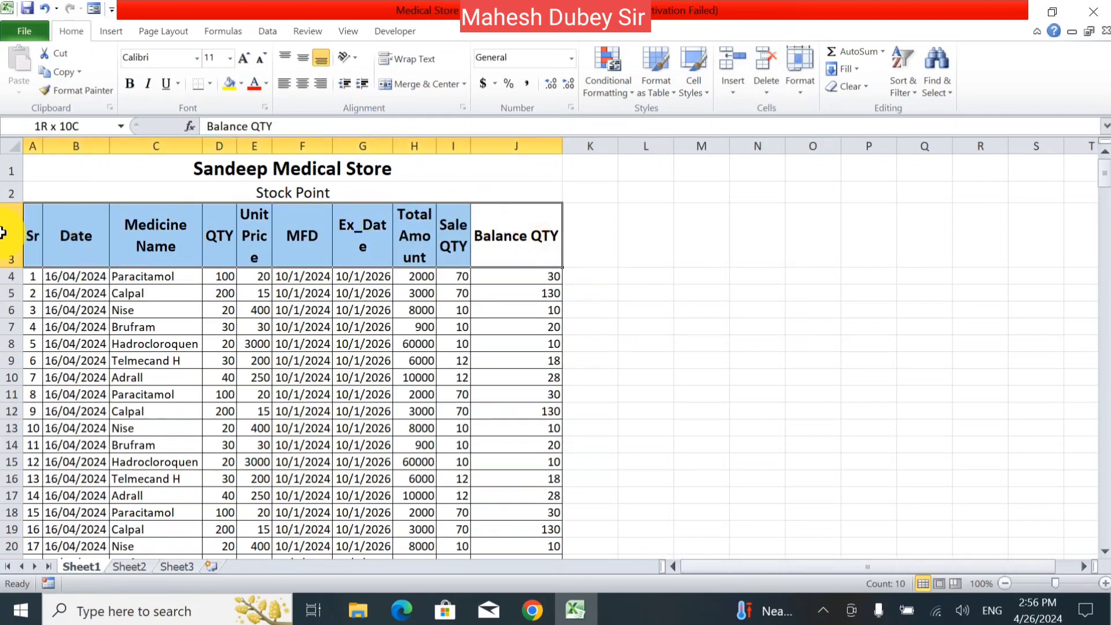
click(789, 81)
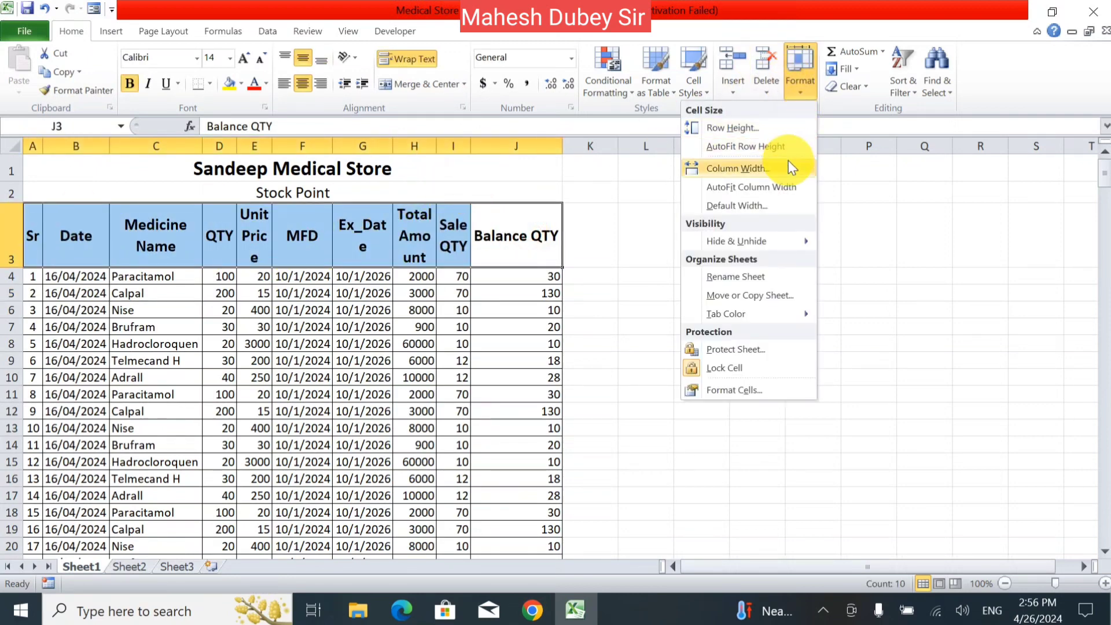
click(773, 186)
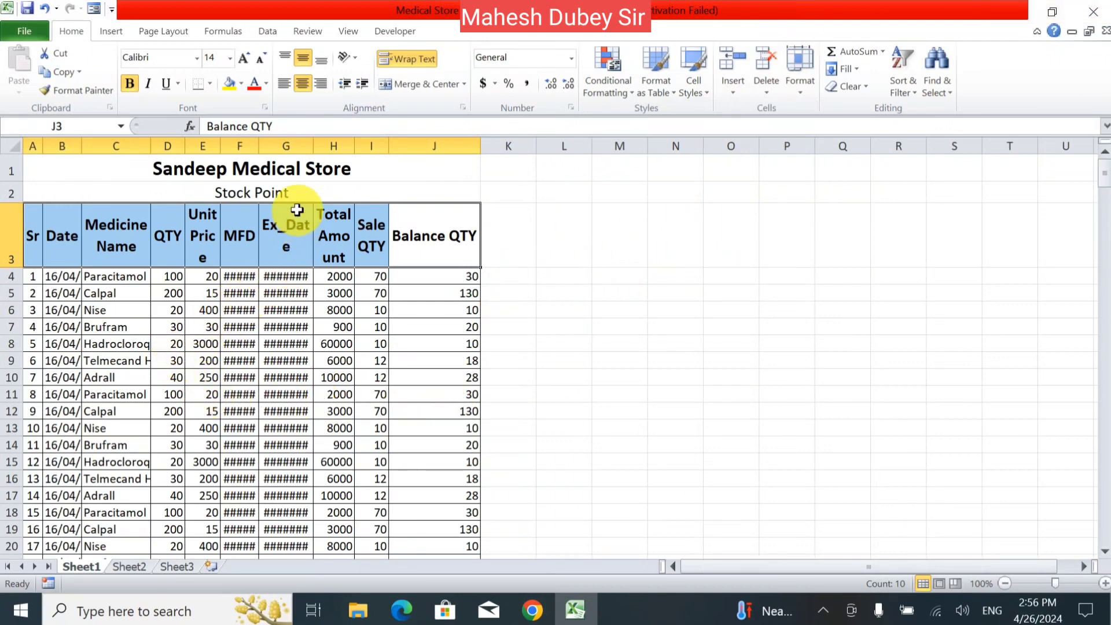
Refit entire columns A to J to their contents using a column border.
drag(453, 139, 28, 144)
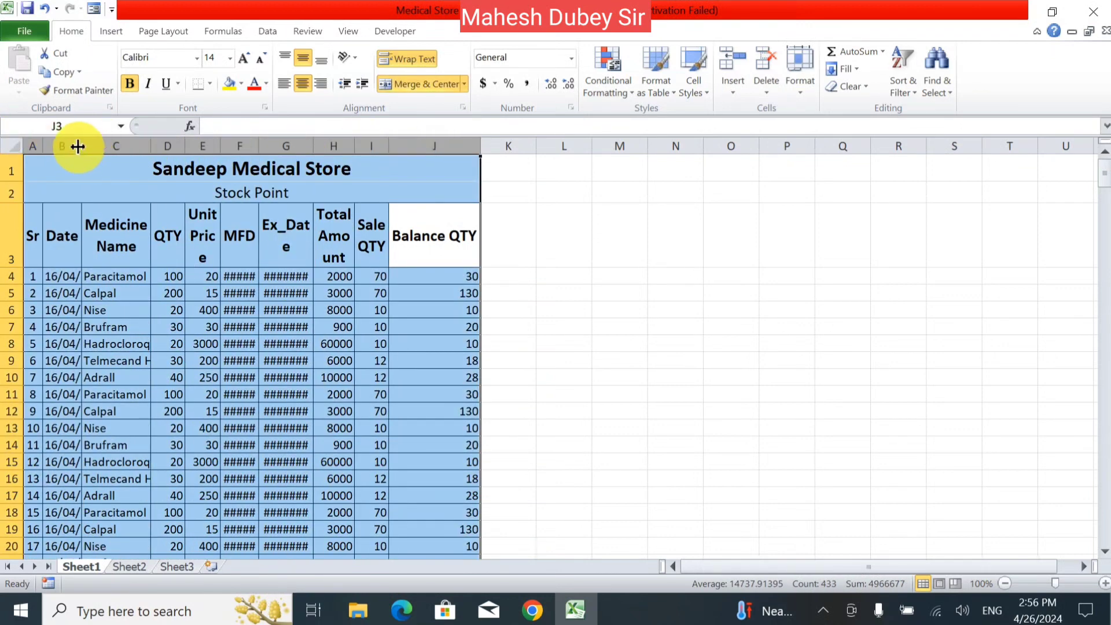
double_click(353, 147)
click(284, 411)
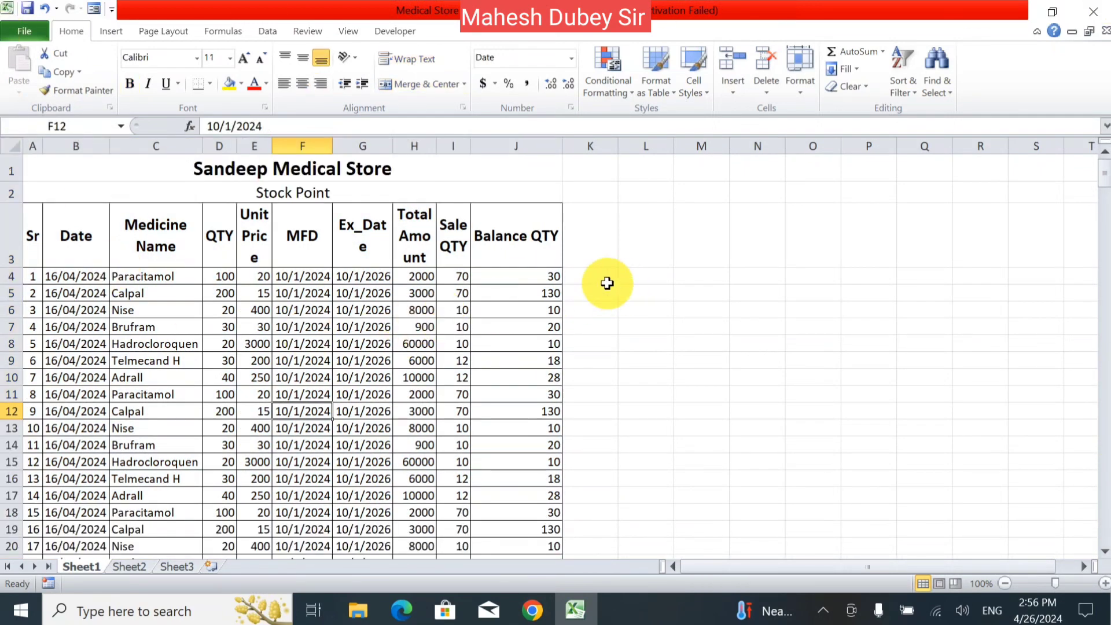
Widen columns A to J together to one uniform width of about 10.09.
drag(516, 146, 10, 168)
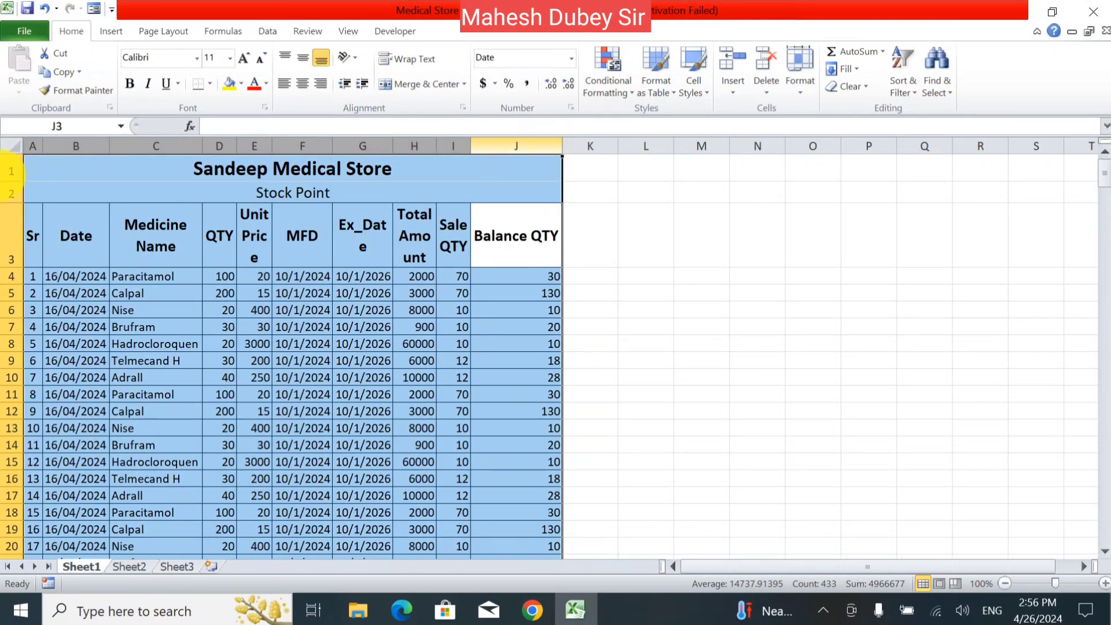
double_click(433, 149)
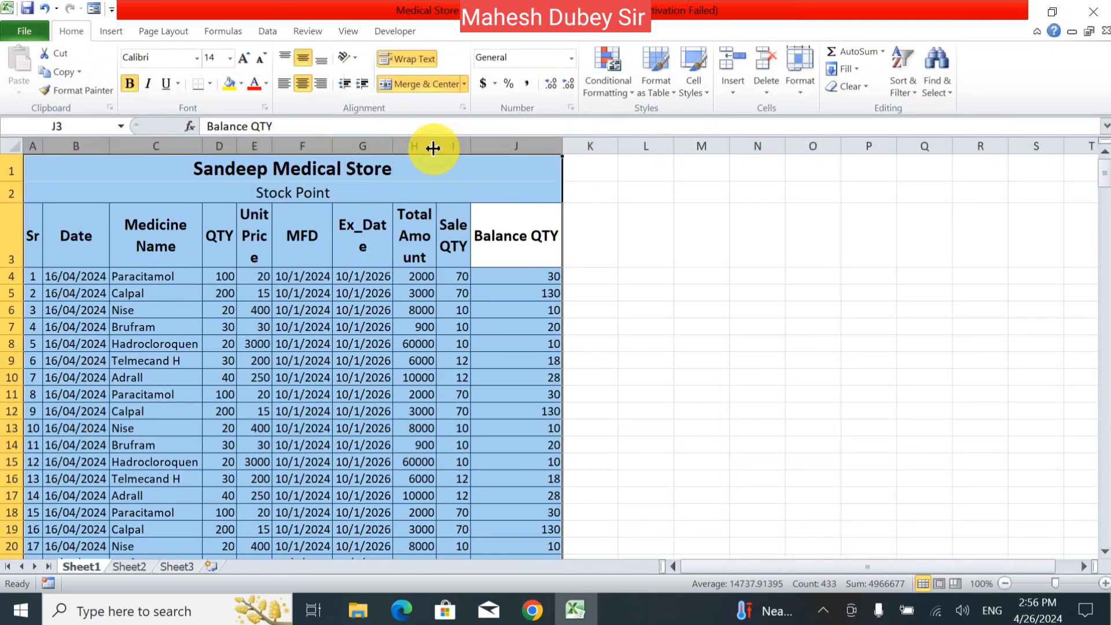
drag(433, 148, 458, 160)
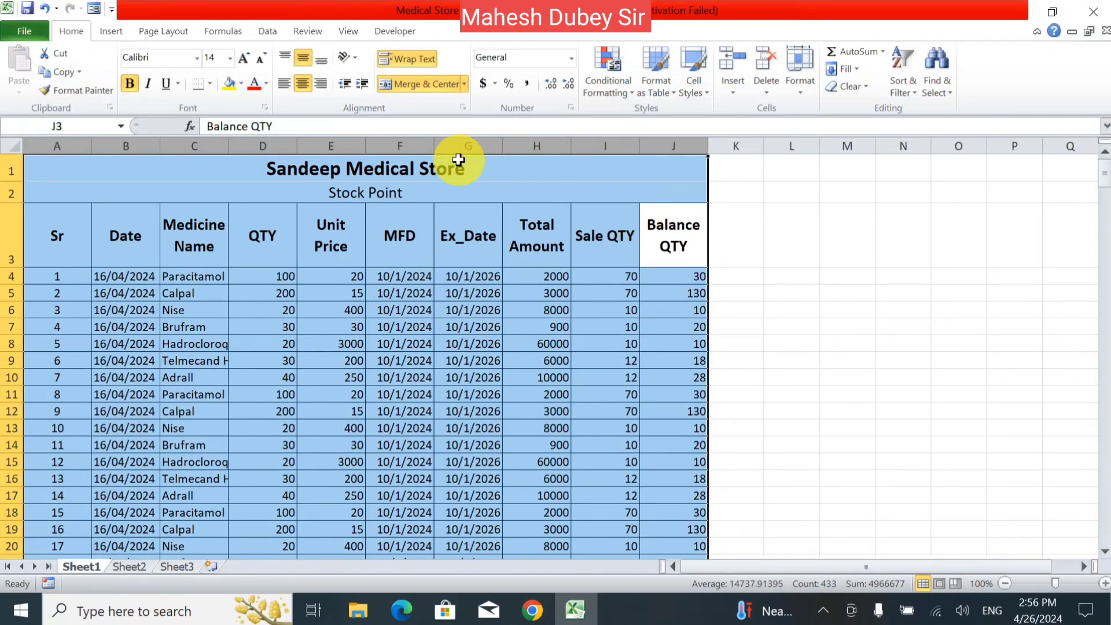
click(537, 344)
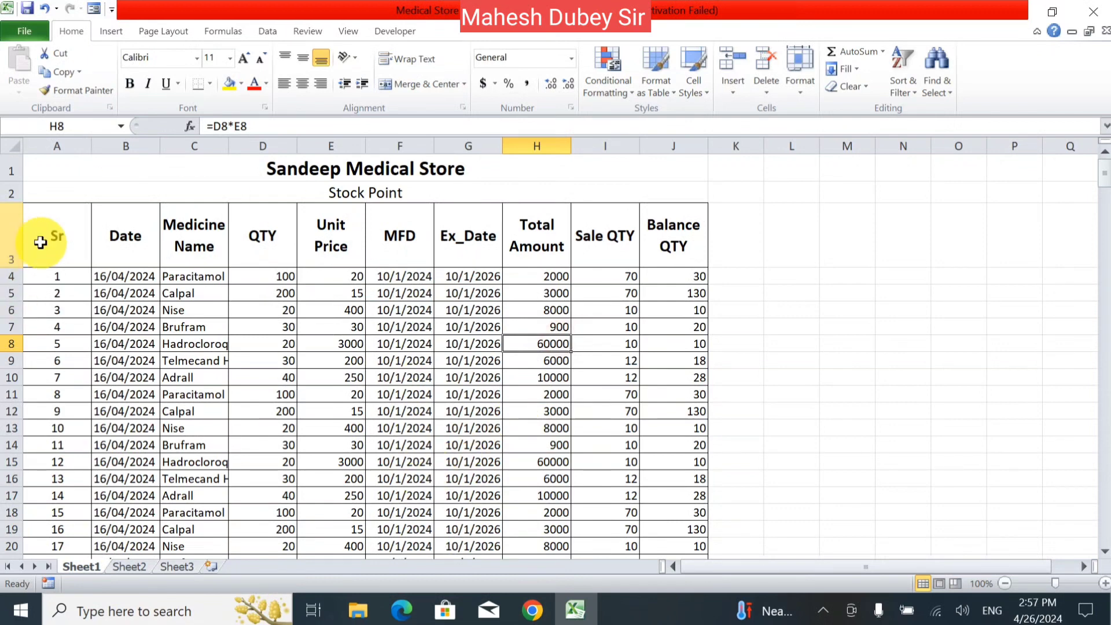
Check the column width shared by the title and header cells A1 to J3.
drag(40, 242, 702, 138)
click(798, 86)
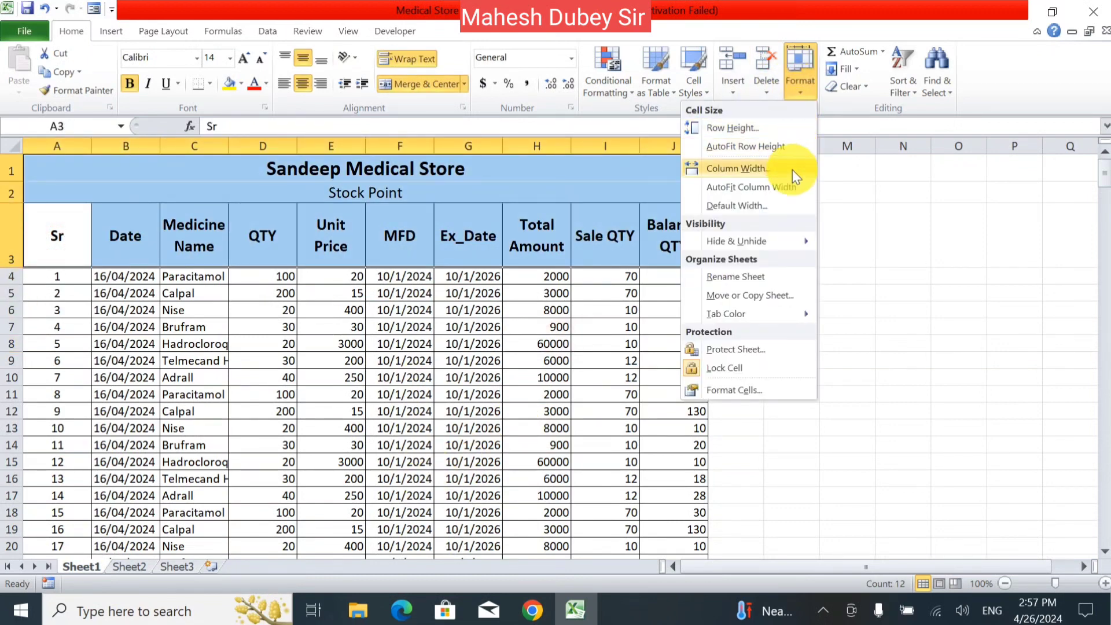
click(777, 171)
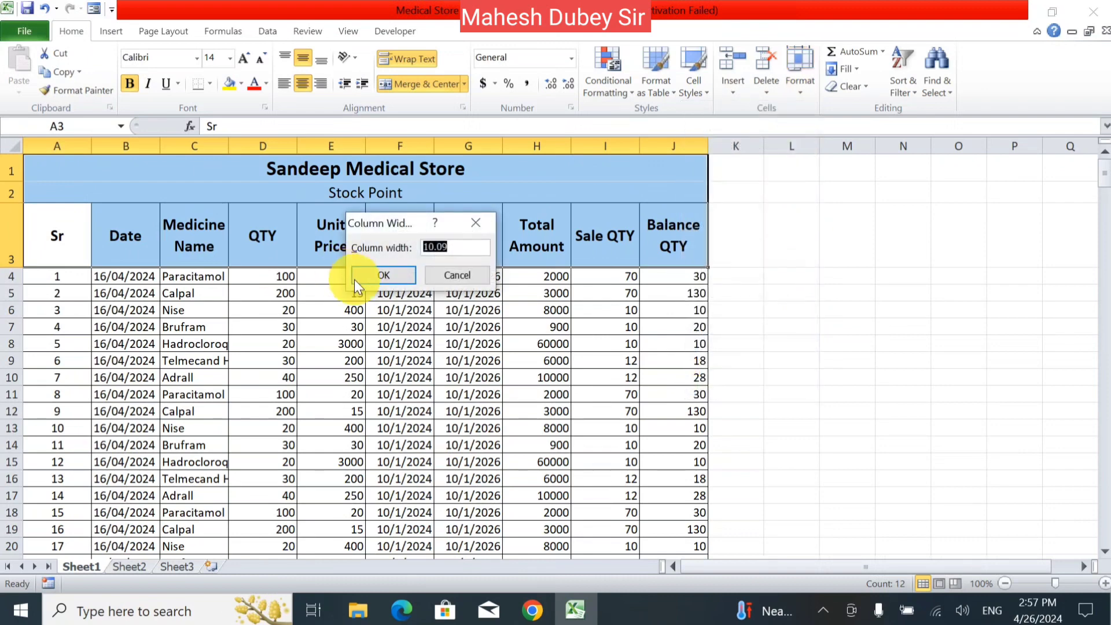
key(Return)
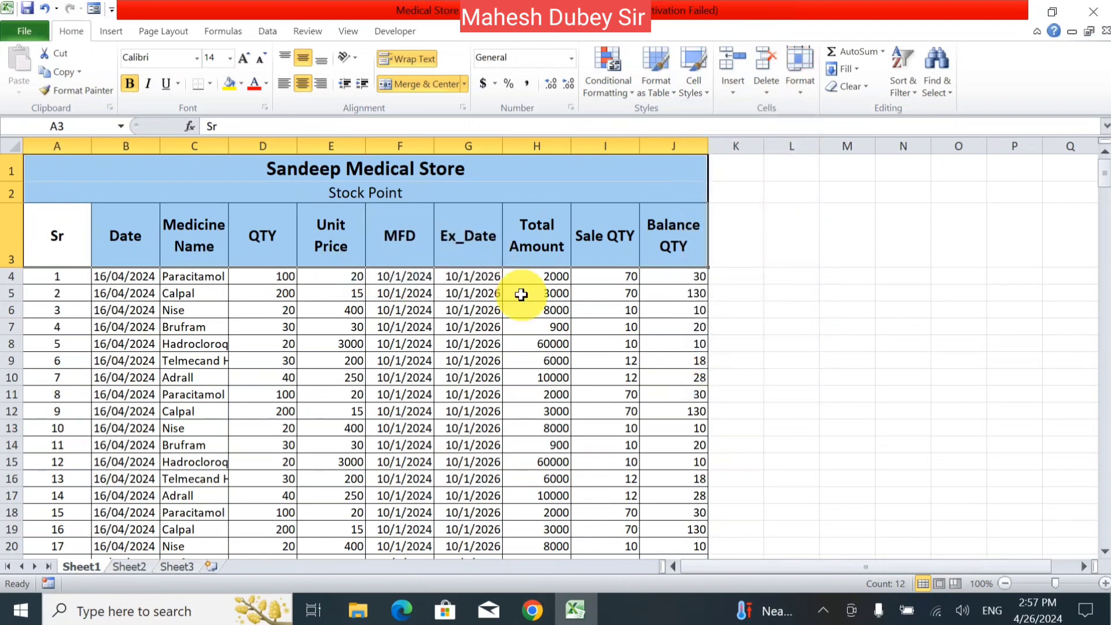
Check the sheet's standard column width setting and compare it with the width of the empty column L.
click(790, 94)
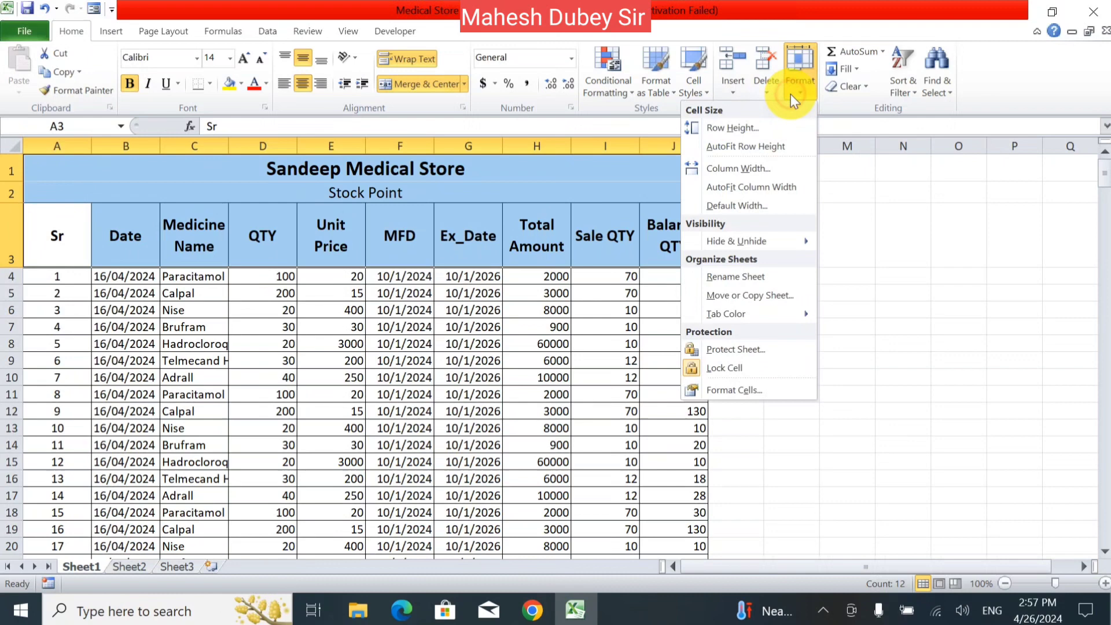
click(789, 207)
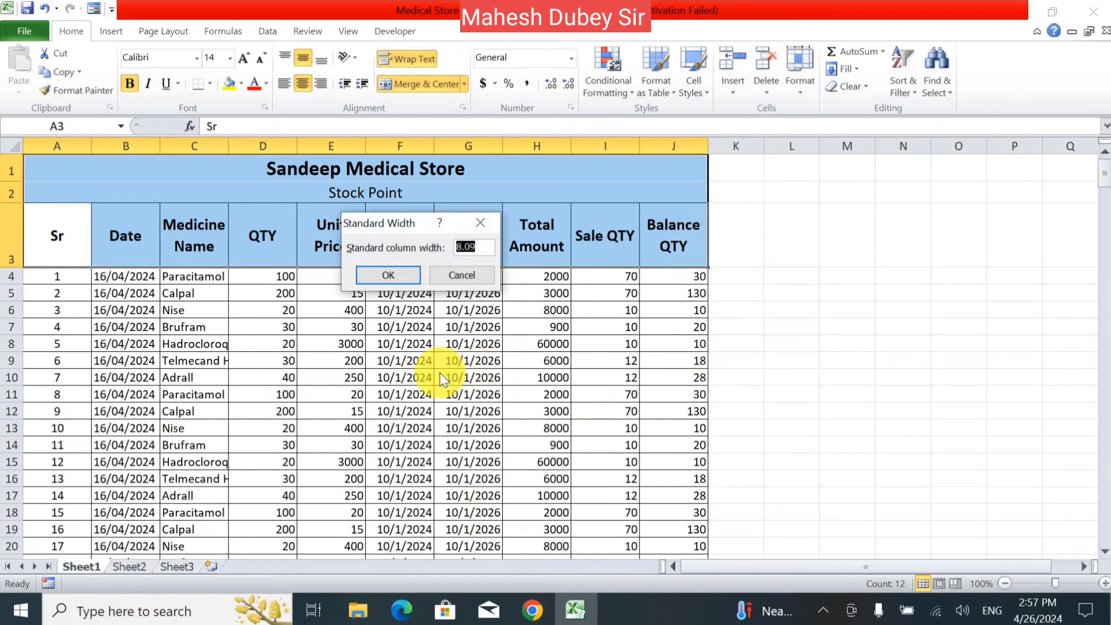
click(468, 280)
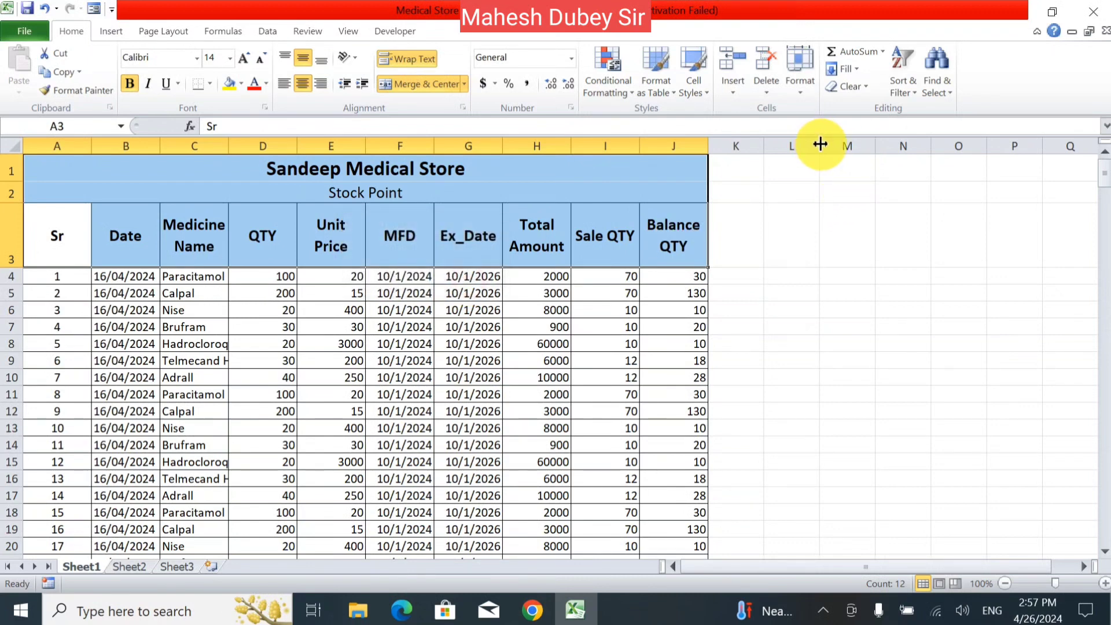
drag(820, 144, 819, 144)
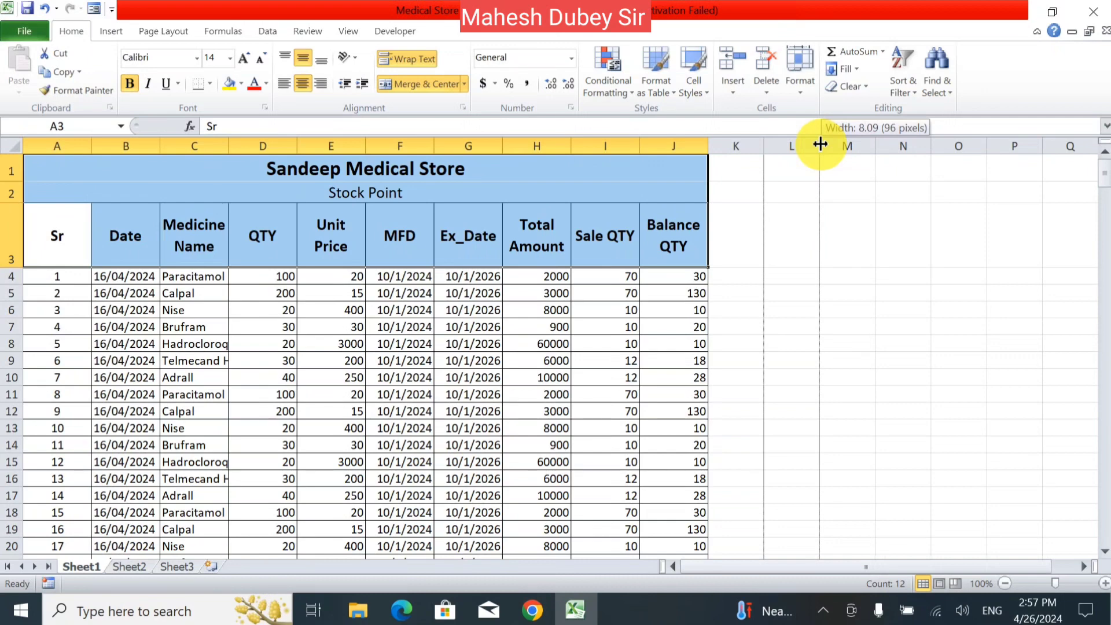
drag(819, 144, 873, 146)
click(830, 232)
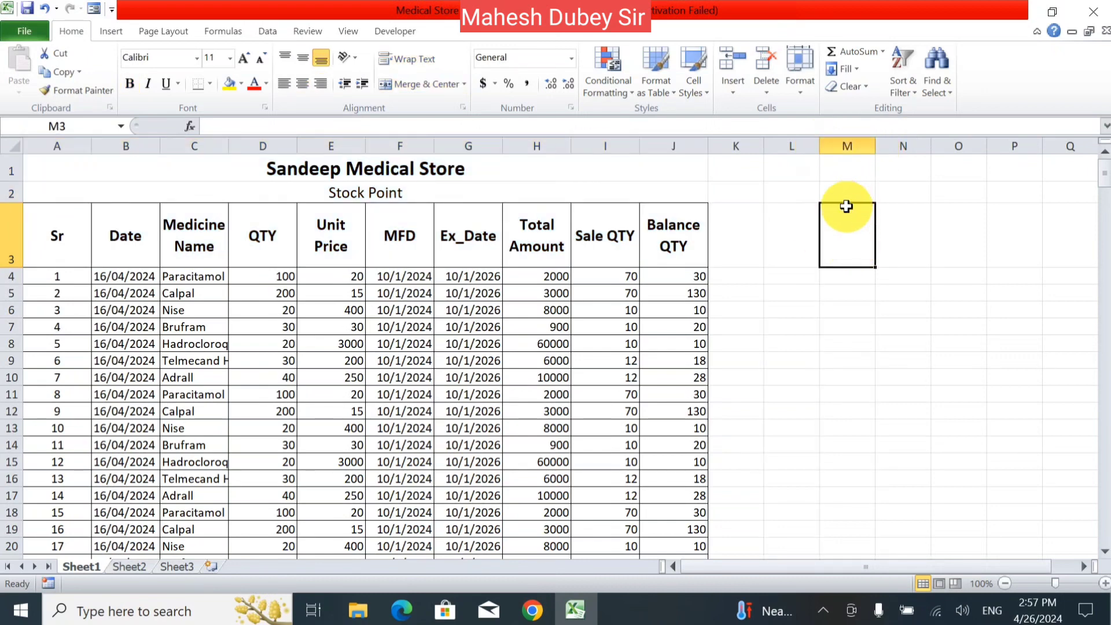
click(800, 67)
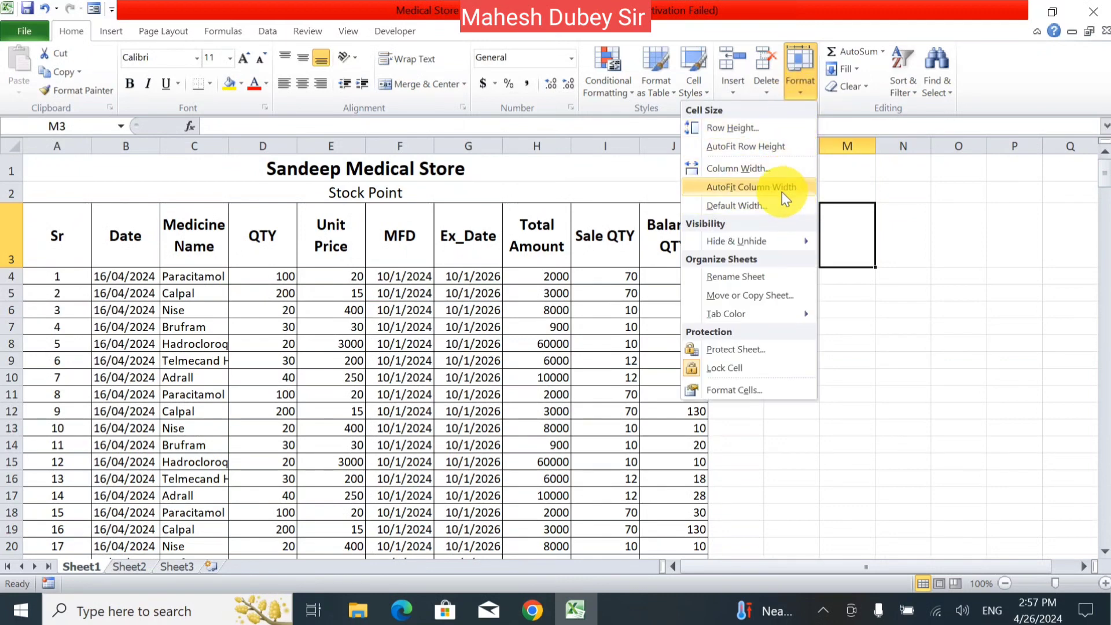
click(766, 207)
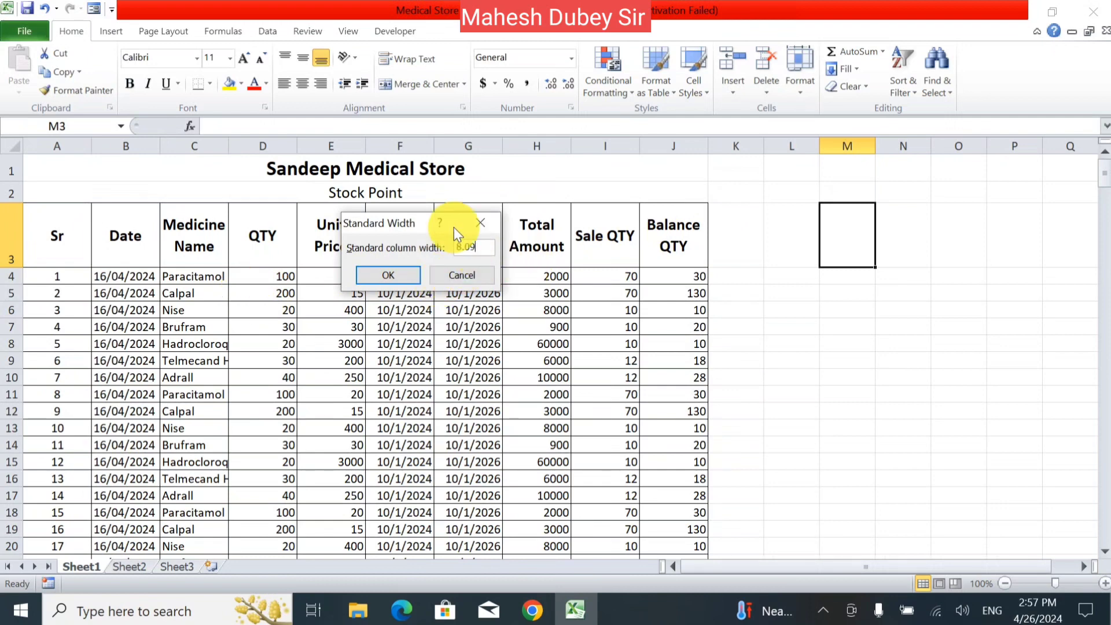
click(457, 274)
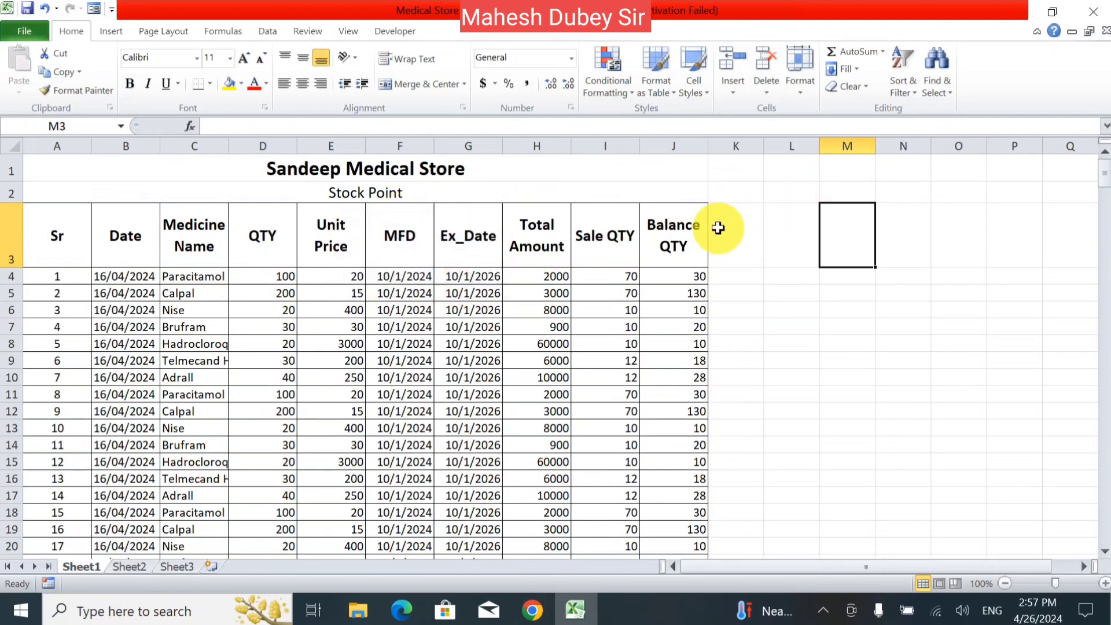
Try to apply the standard column width of 8.09 to the header cells A3 to J3.
drag(655, 235, 3, 260)
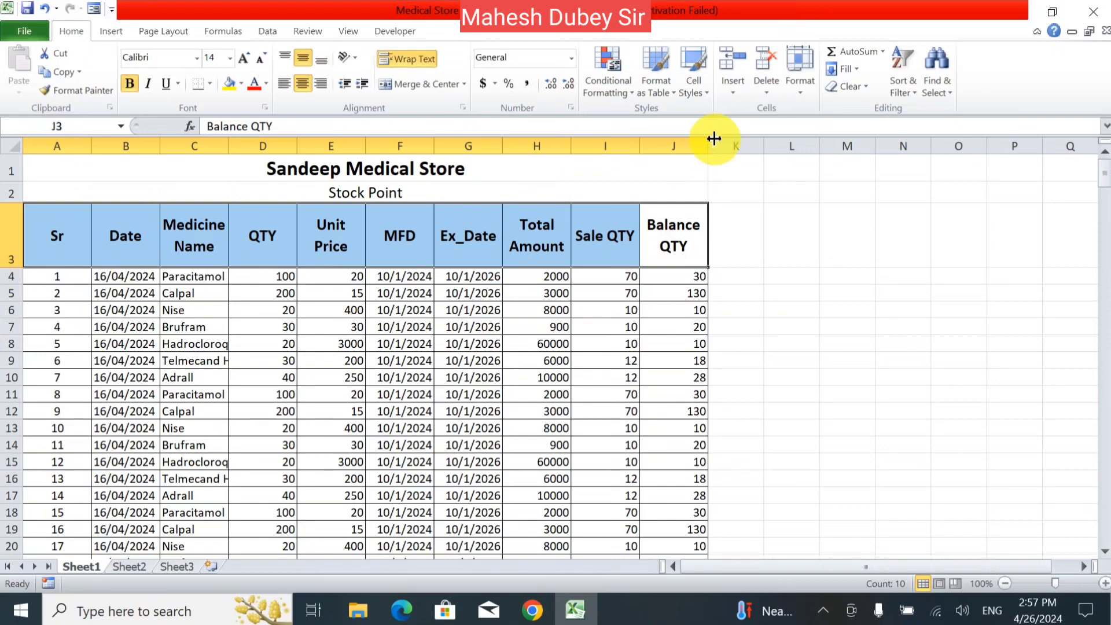
click(790, 83)
click(790, 206)
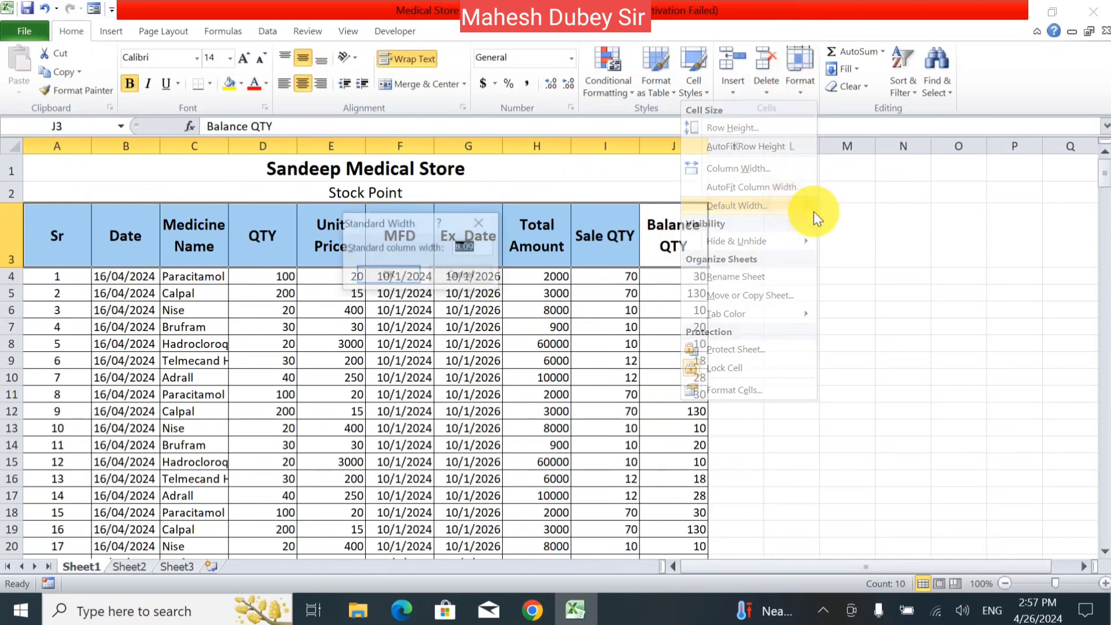
click(408, 277)
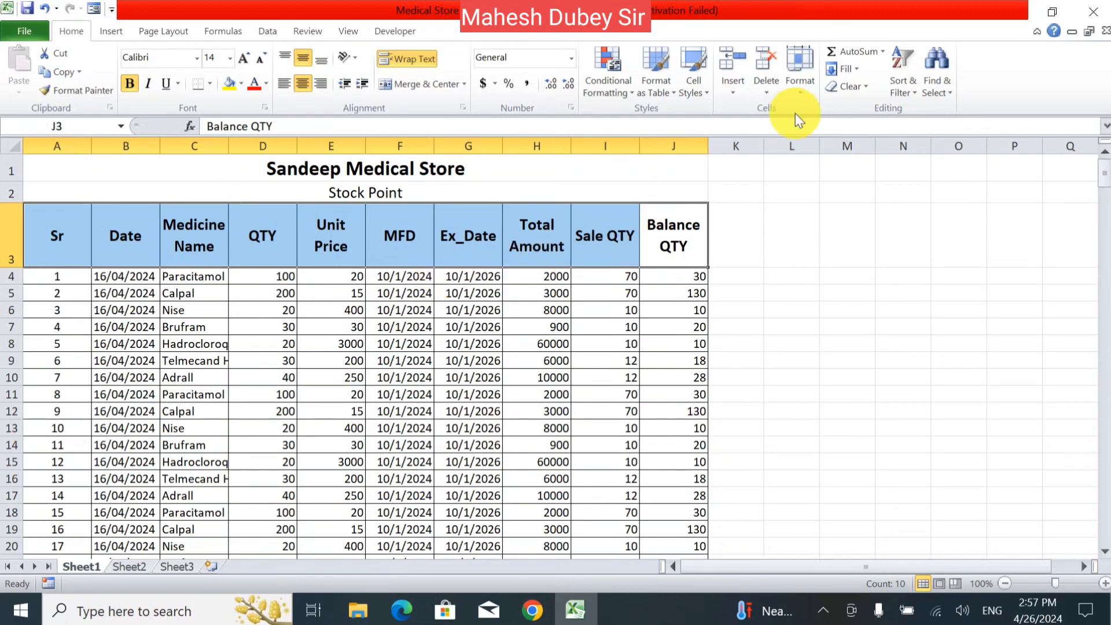
click(796, 79)
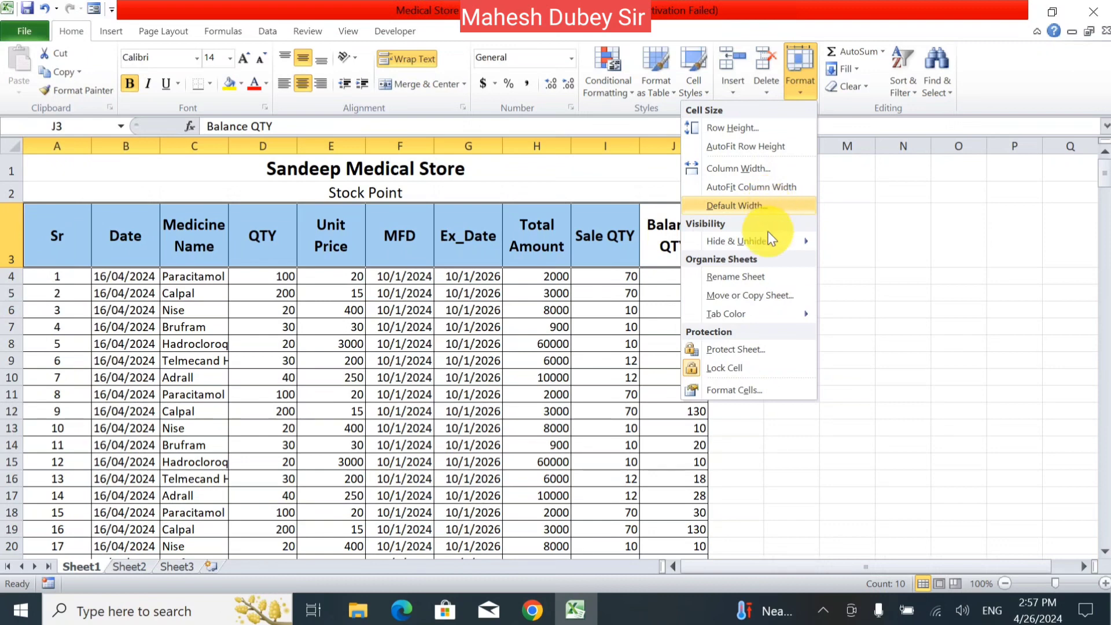
mouse_move(762, 243)
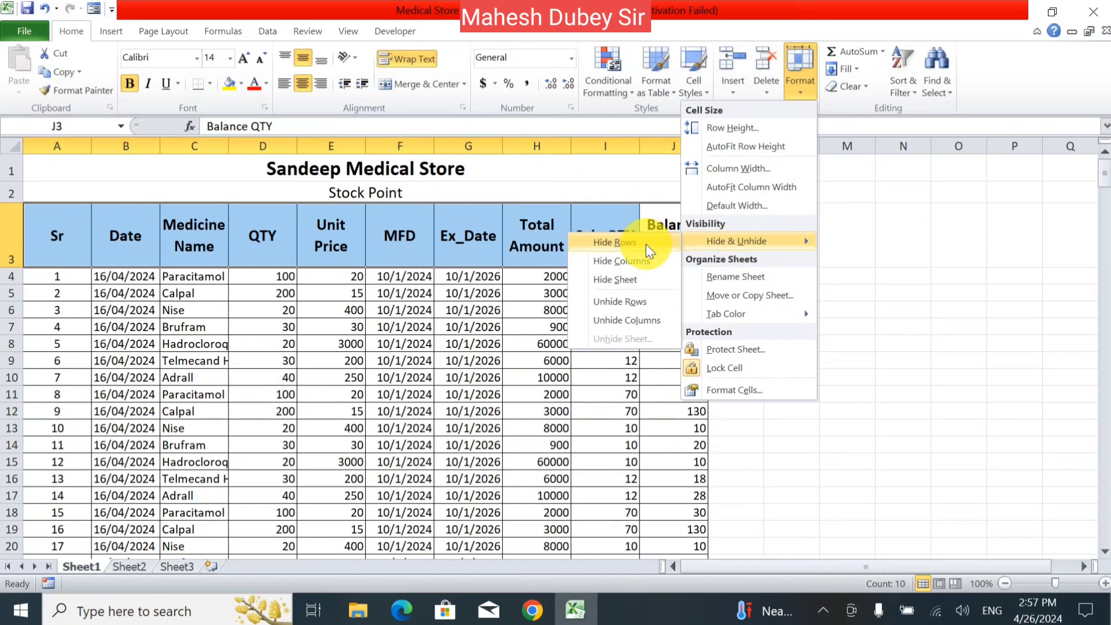
click(891, 261)
click(868, 307)
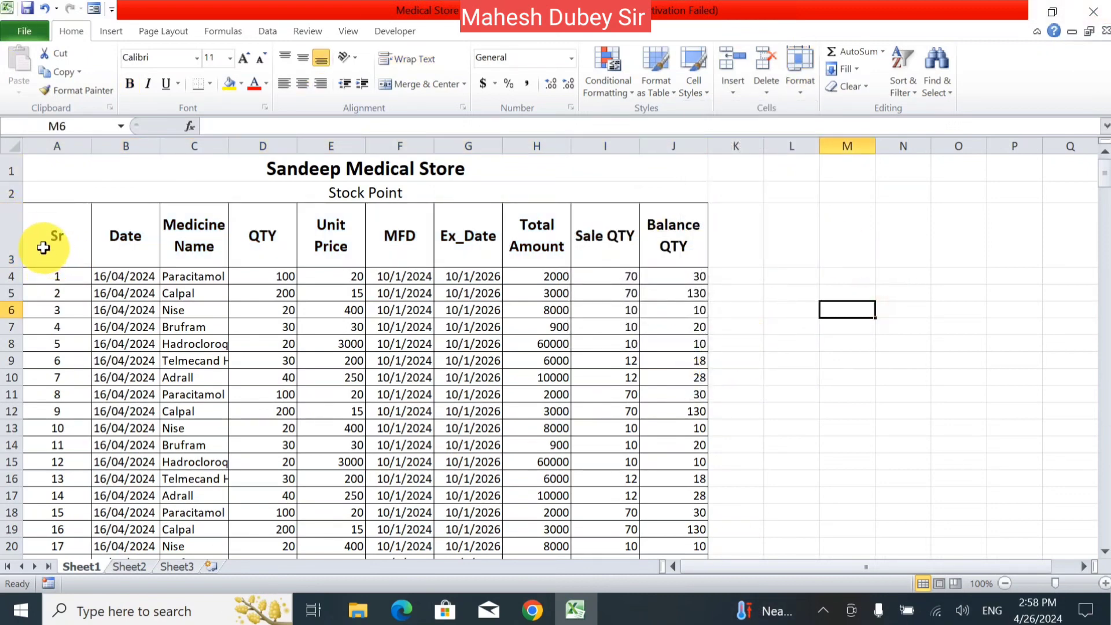
Select the first six stock records, A4 to J9, and hide their rows.
drag(45, 277, 662, 365)
drag(683, 361, 683, 360)
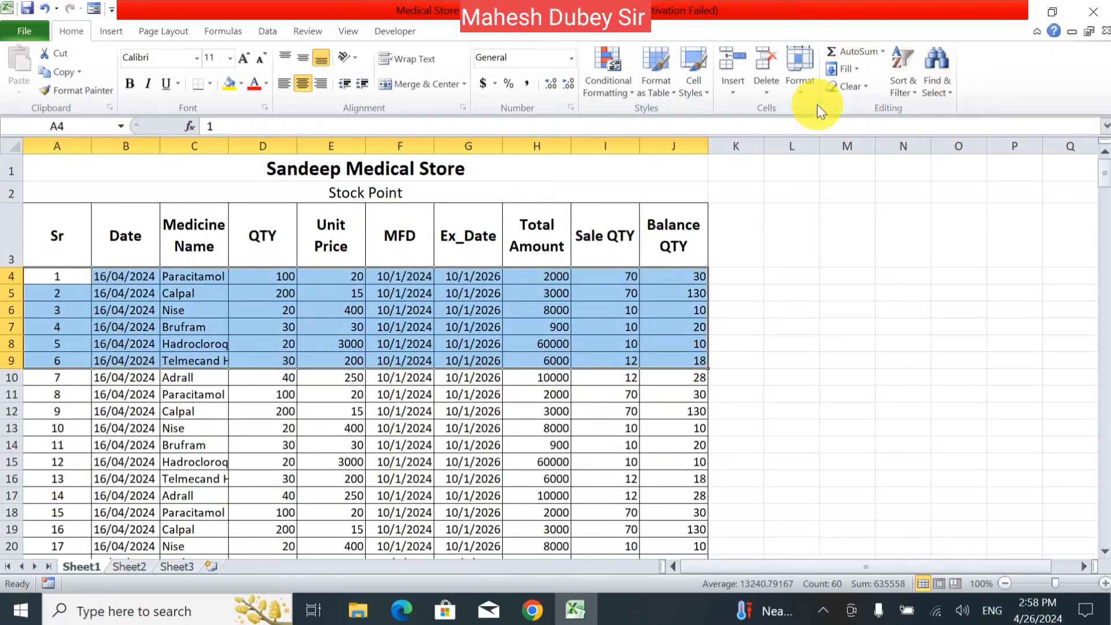
click(792, 92)
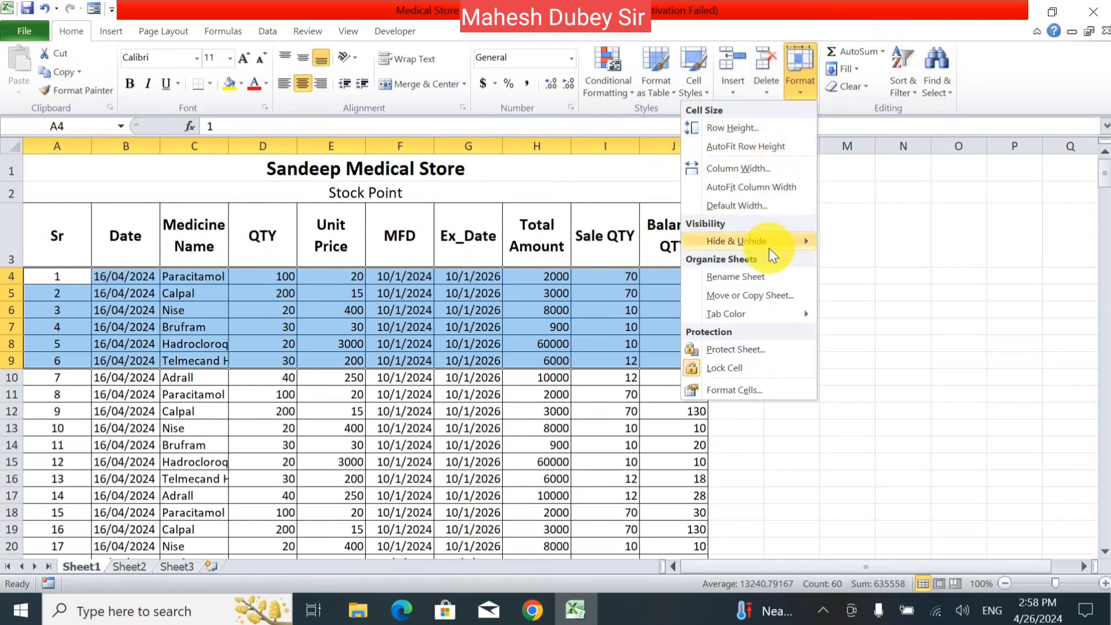
mouse_move(771, 244)
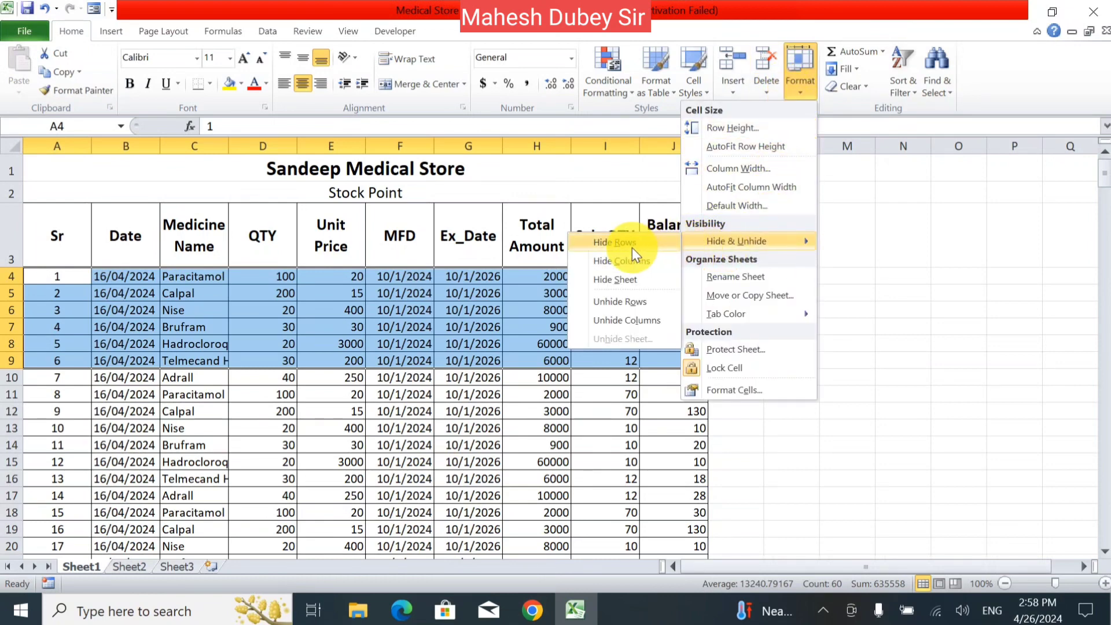
click(838, 390)
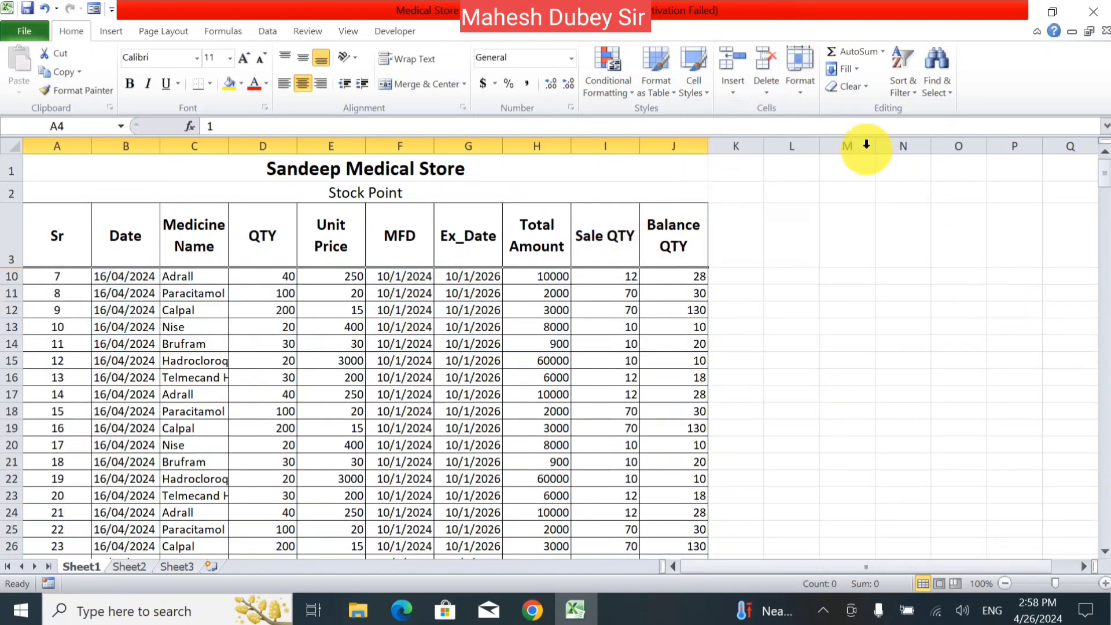
Unhide rows 4 to 9 while the hidden range is still selected.
click(799, 87)
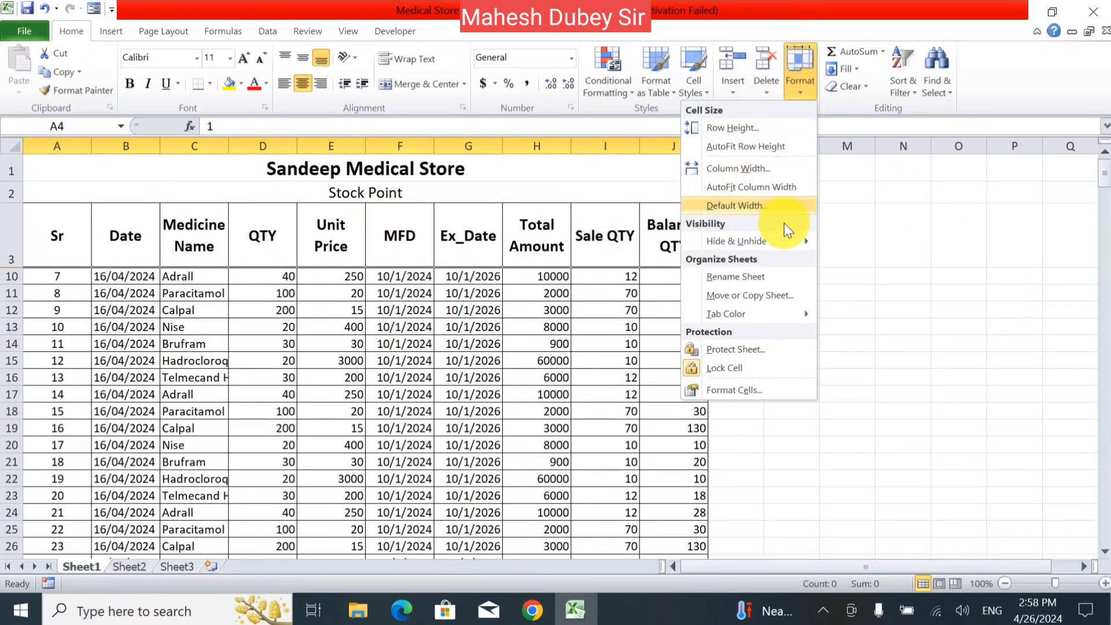
mouse_move(783, 243)
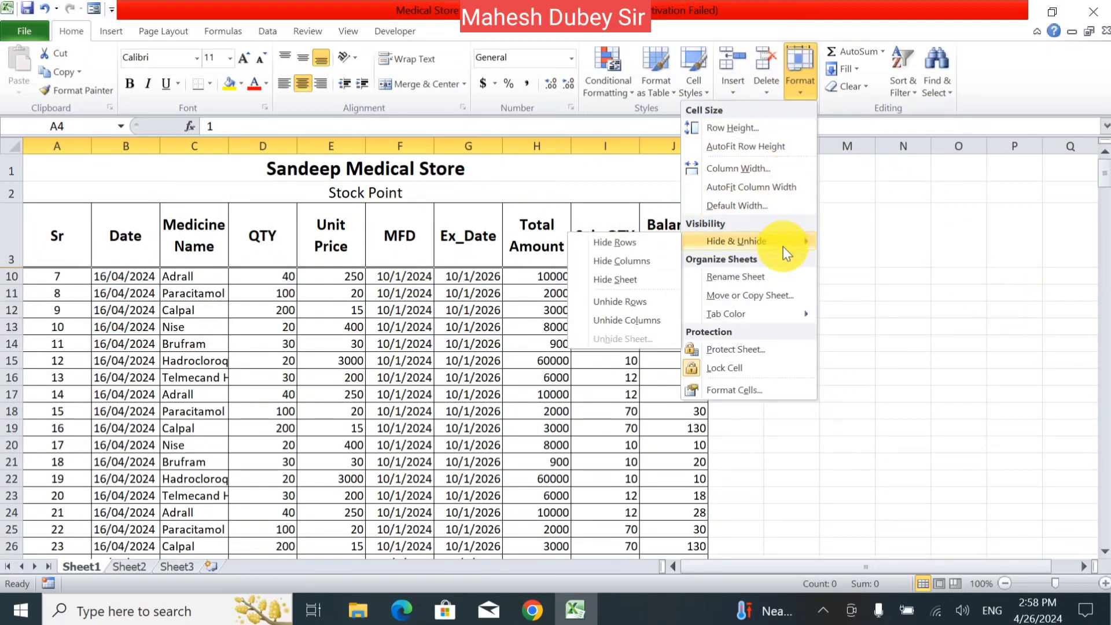
click(626, 302)
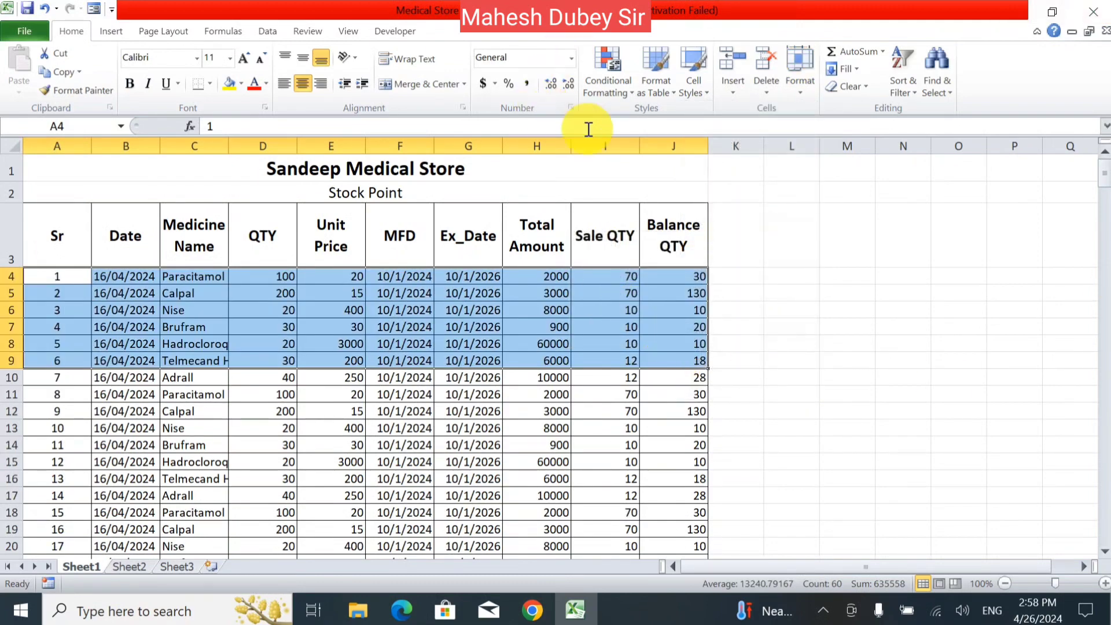
Hide rows 4 to 9 of the stock table again.
click(802, 86)
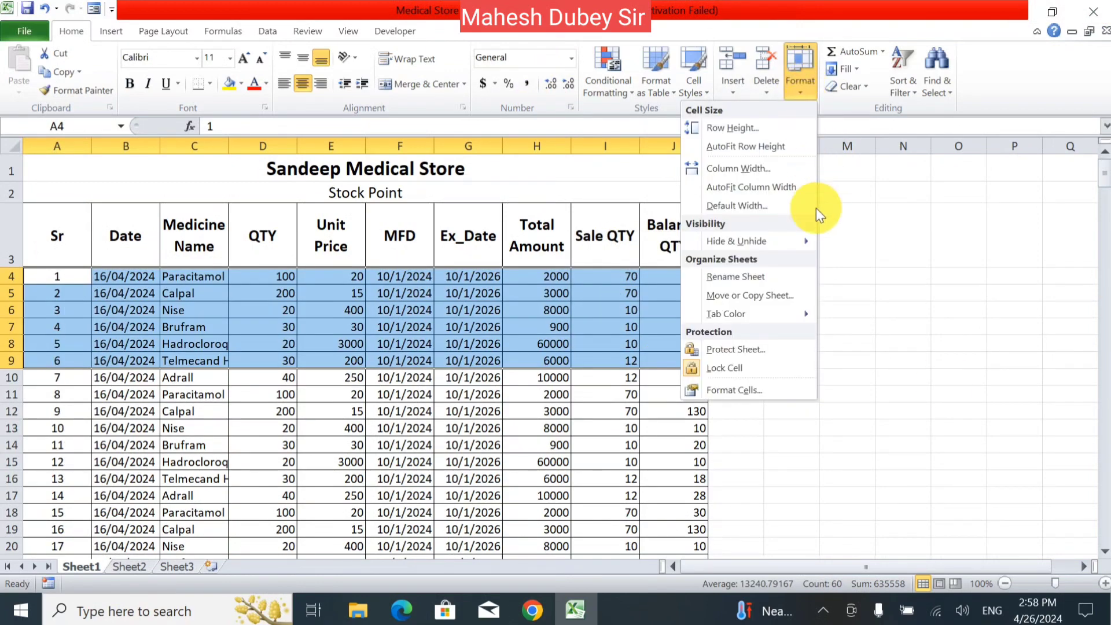
mouse_move(795, 243)
click(636, 243)
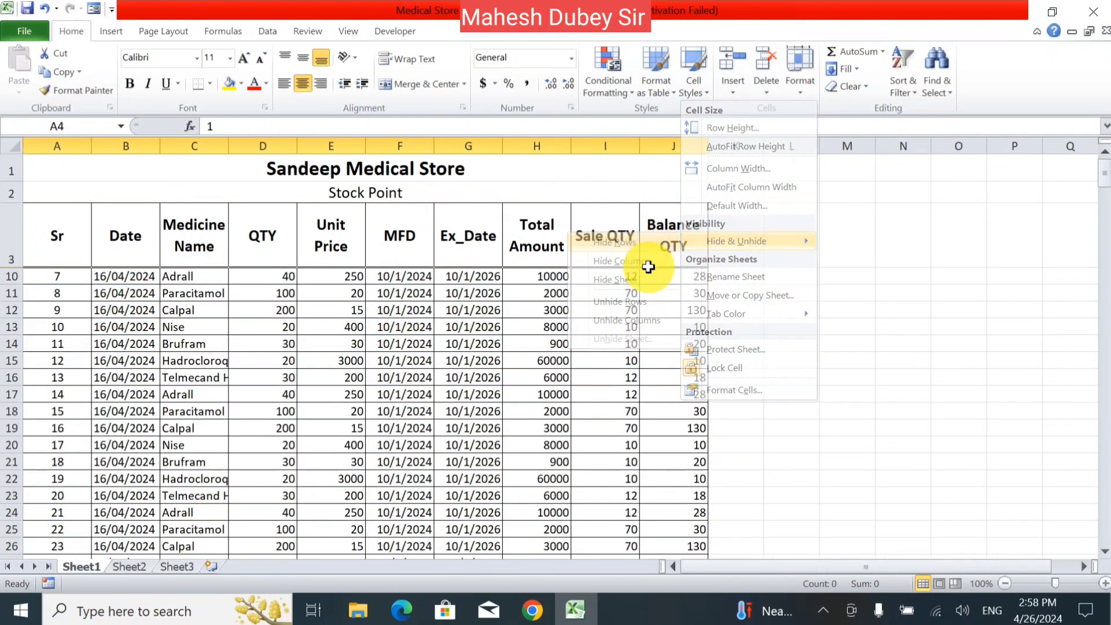
Try to unhide the rows with only the Balance QTY cell J15 selected.
click(645, 359)
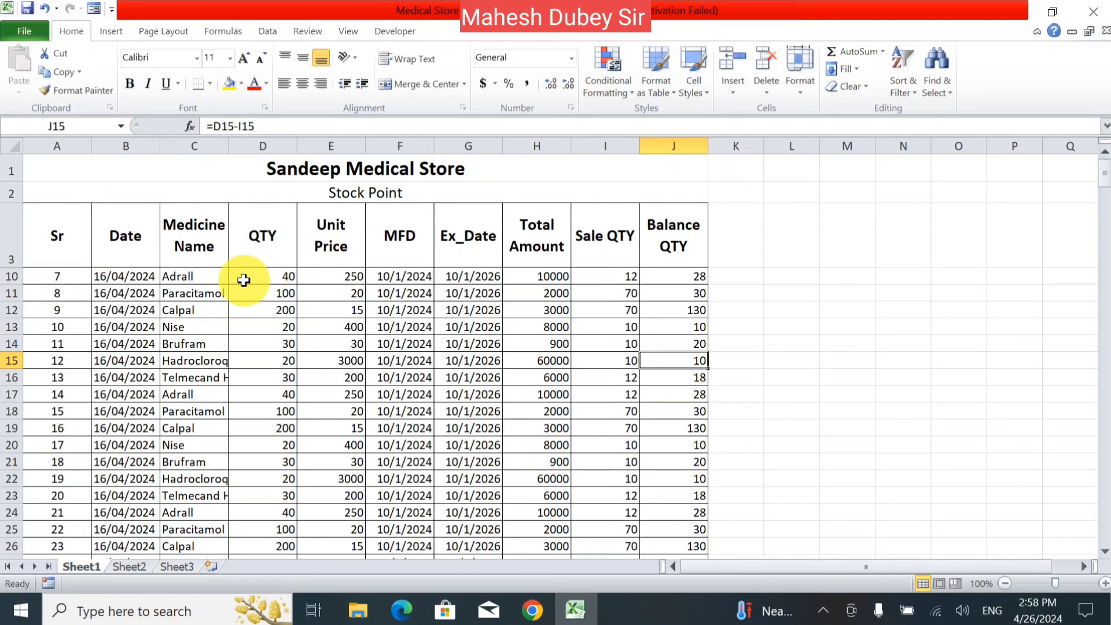
click(800, 81)
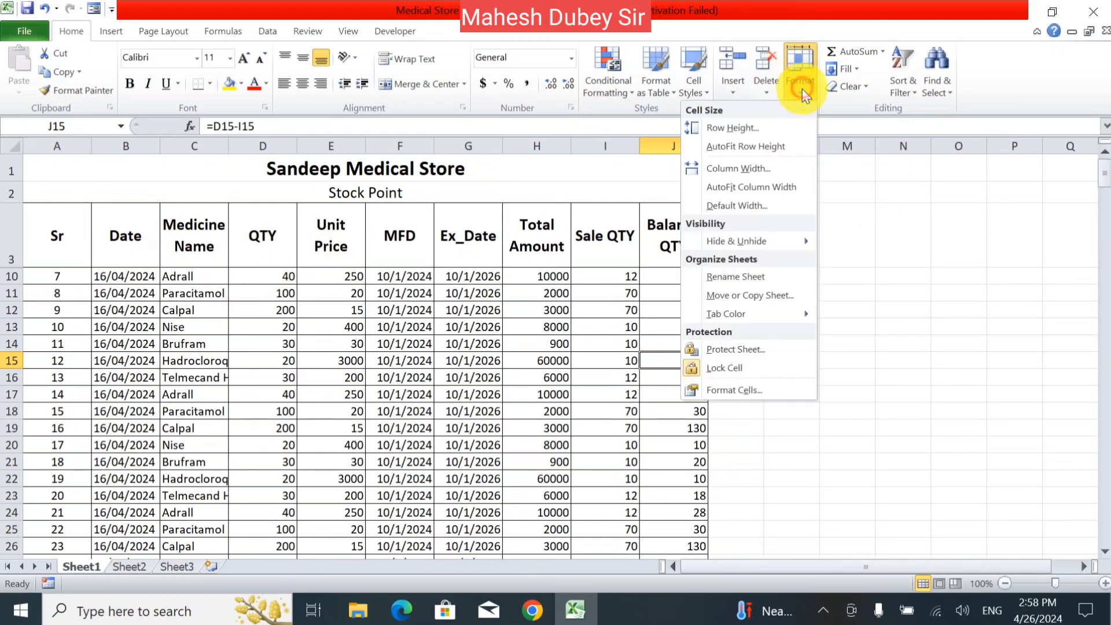
mouse_move(761, 242)
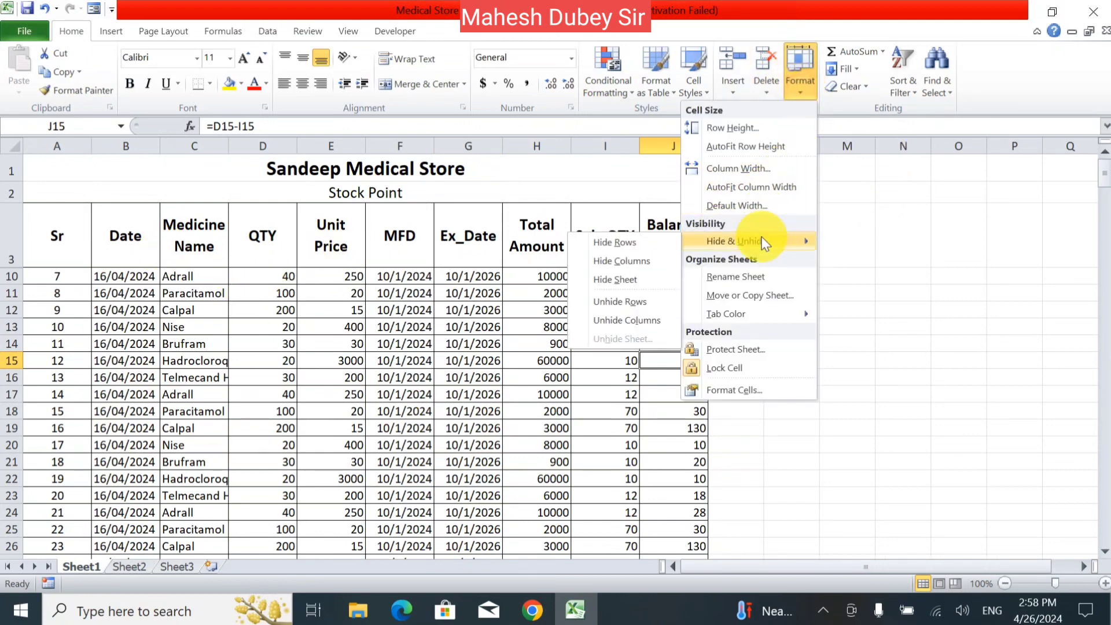
click(637, 308)
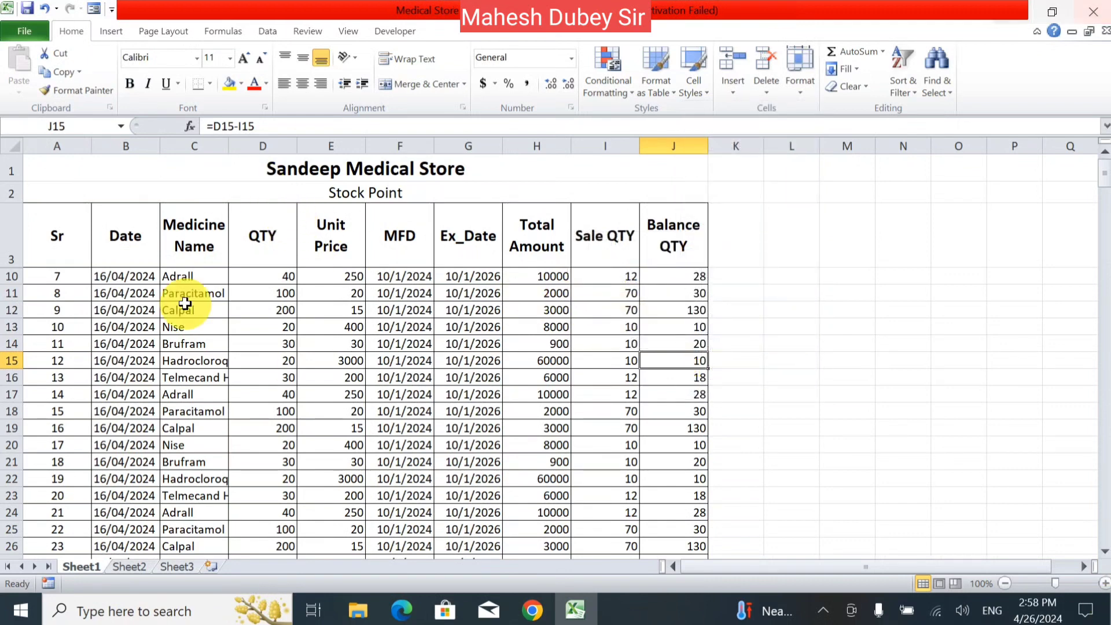
Select cells A3 to A10 spanning the hidden rows and unhide rows 4 to 9.
click(71, 234)
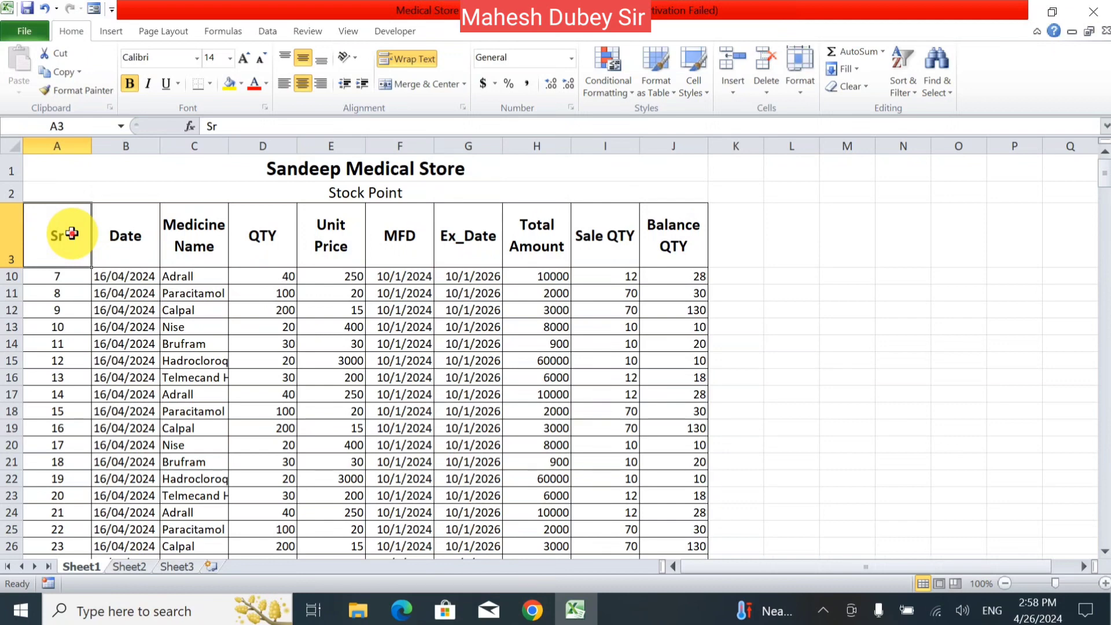
drag(71, 233, 71, 278)
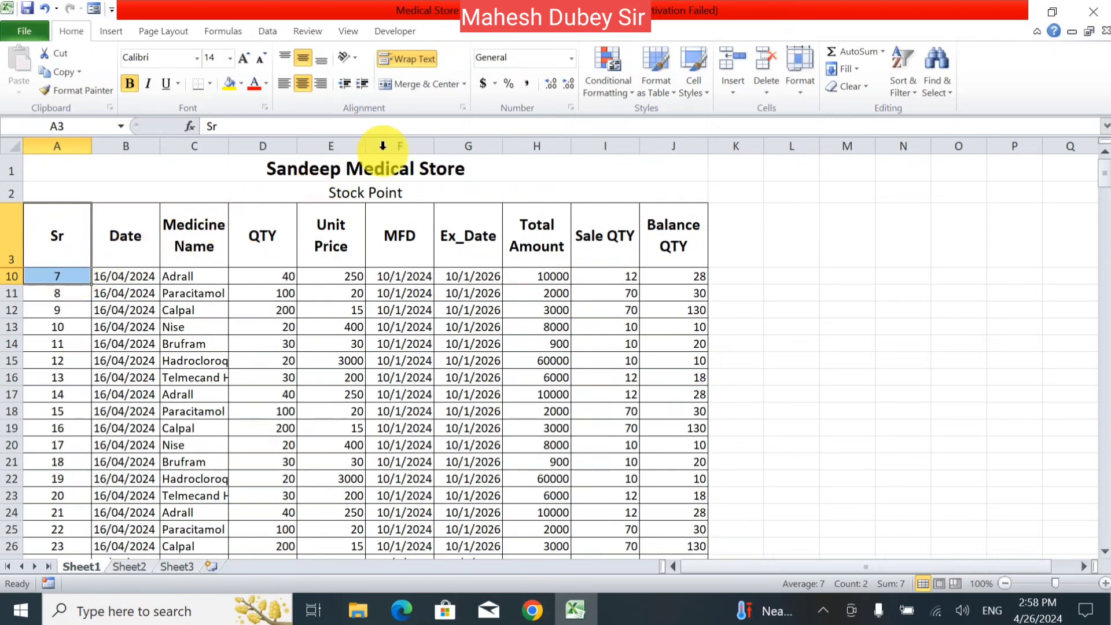
click(801, 98)
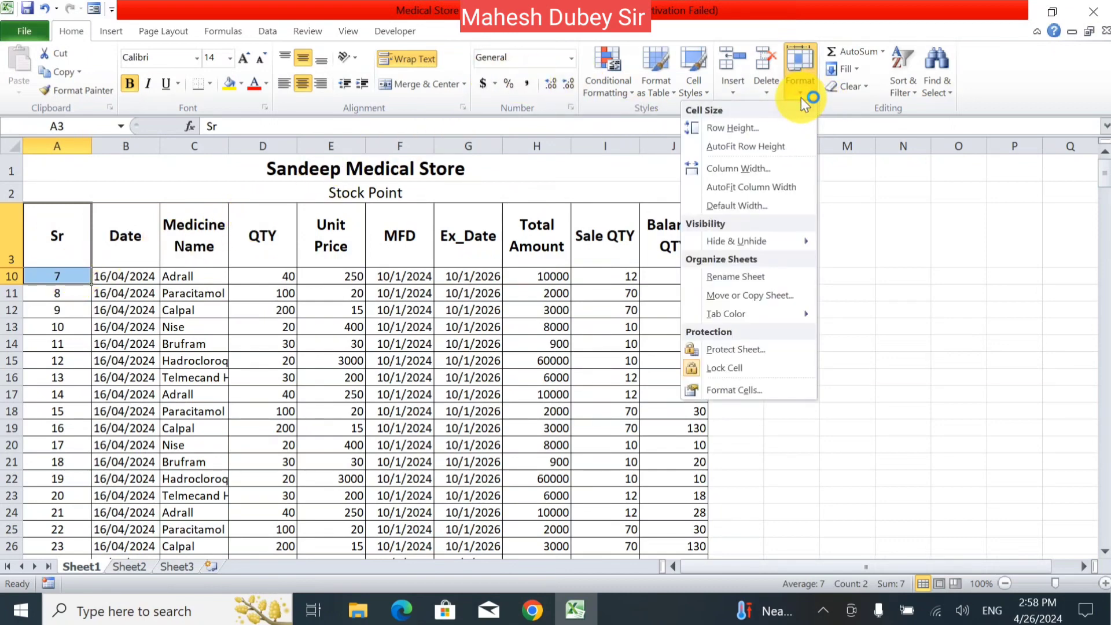
mouse_move(790, 244)
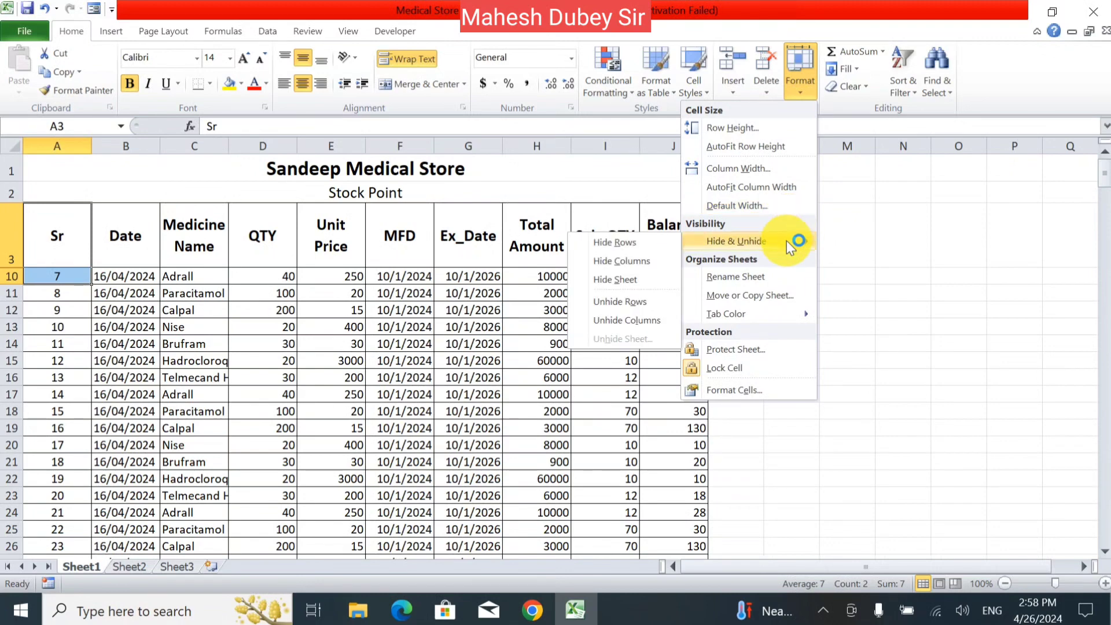
click(628, 301)
click(408, 310)
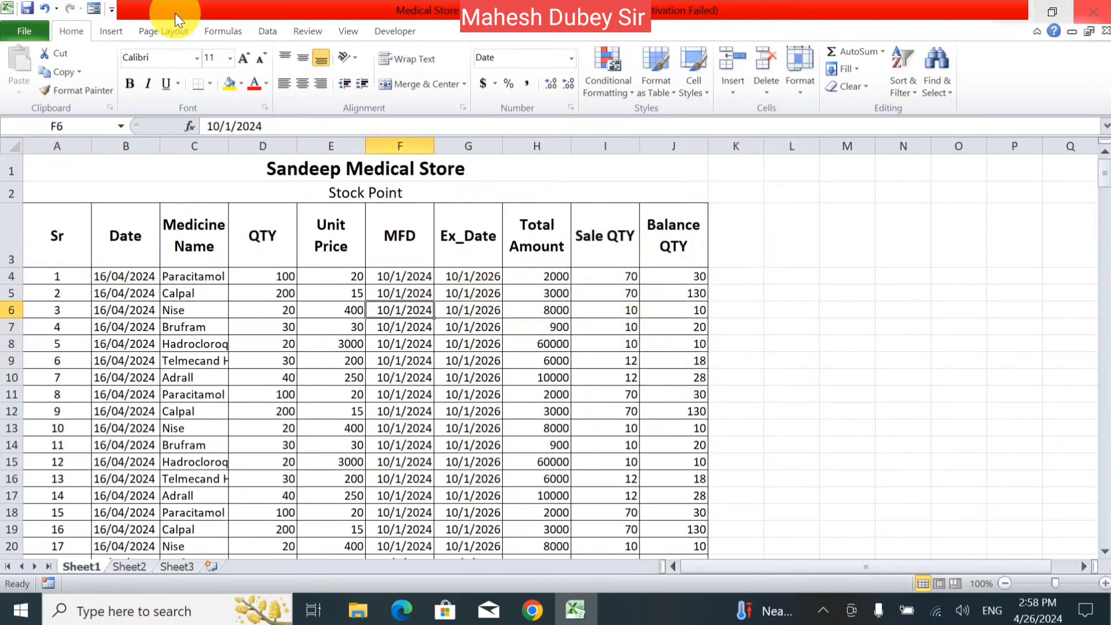
Select the Date header cell B3 and hide its column.
click(68, 306)
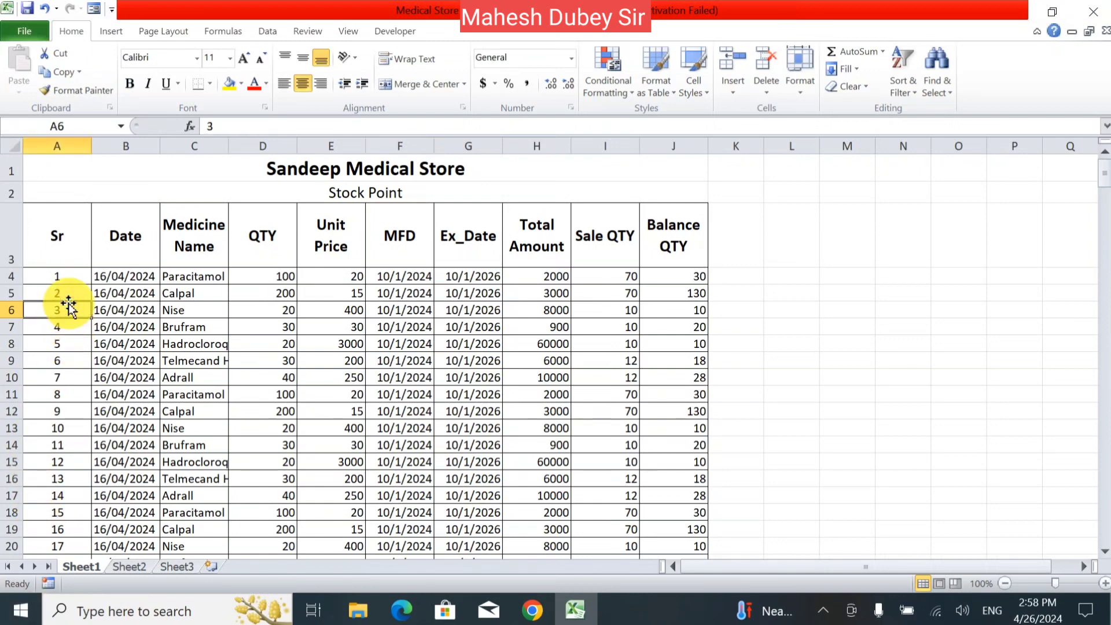
click(155, 231)
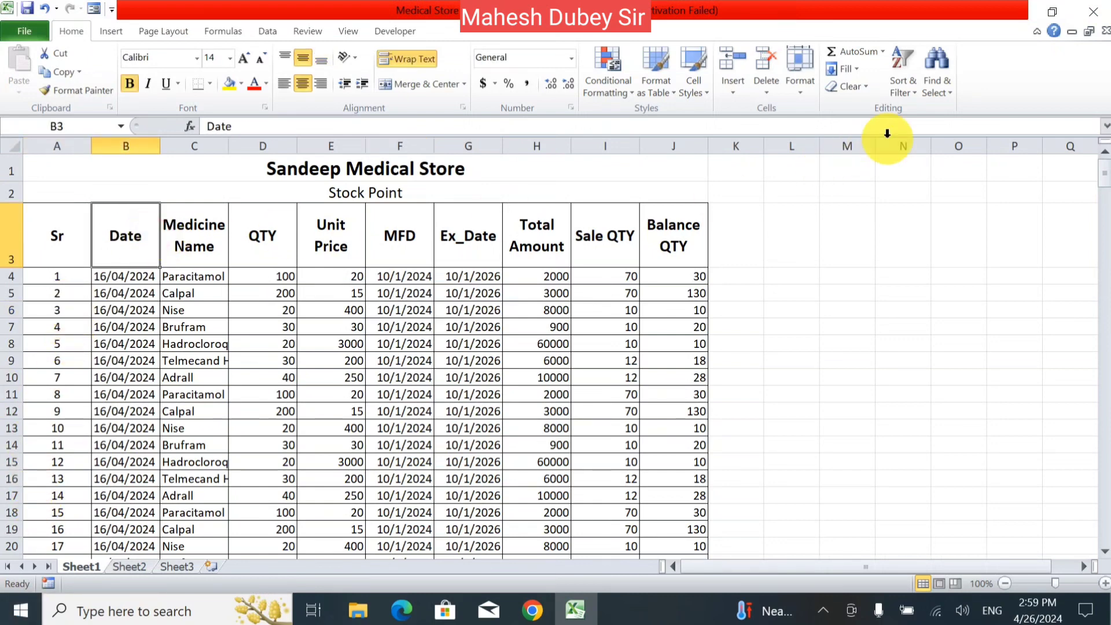
click(800, 88)
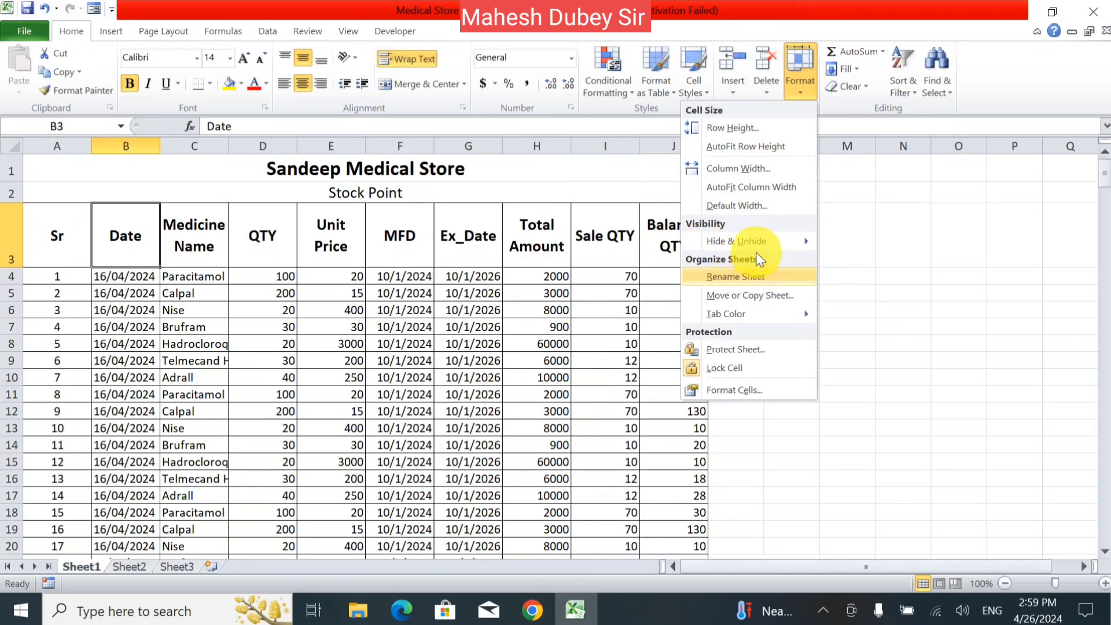
mouse_move(756, 245)
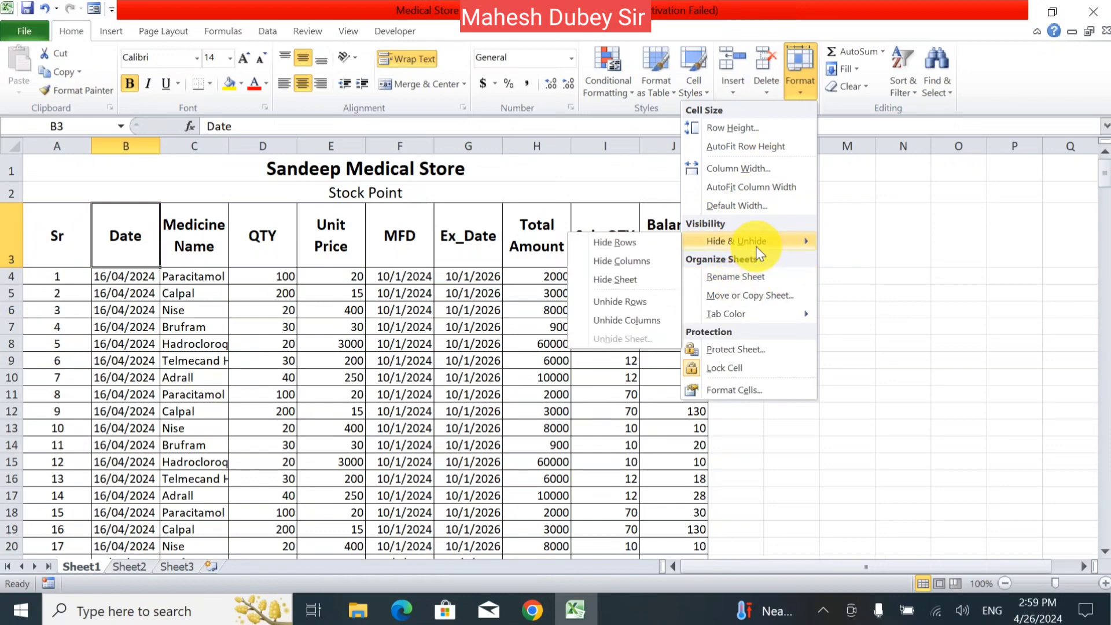
click(627, 261)
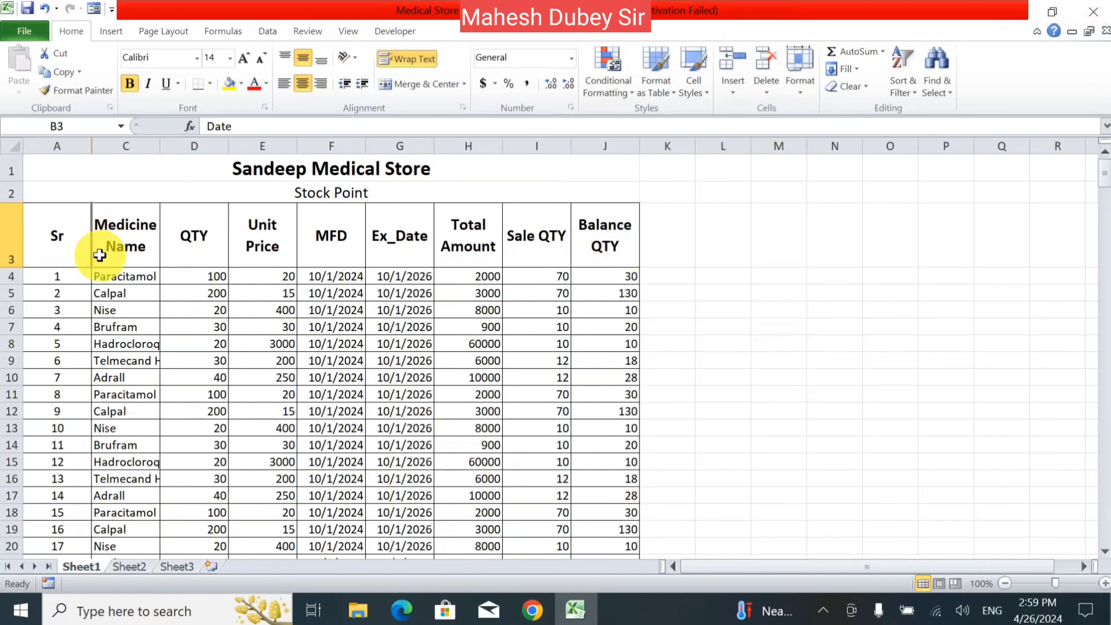
Select the header cells A3 to C3 spanning the hidden column and unhide column B.
drag(55, 228, 109, 230)
click(793, 92)
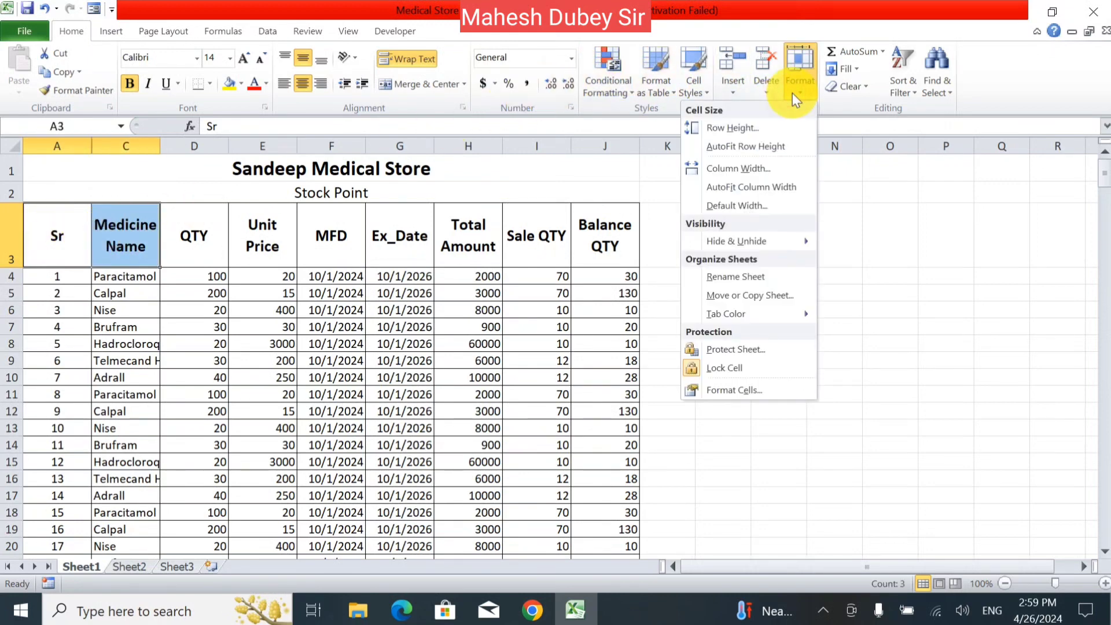
mouse_move(781, 242)
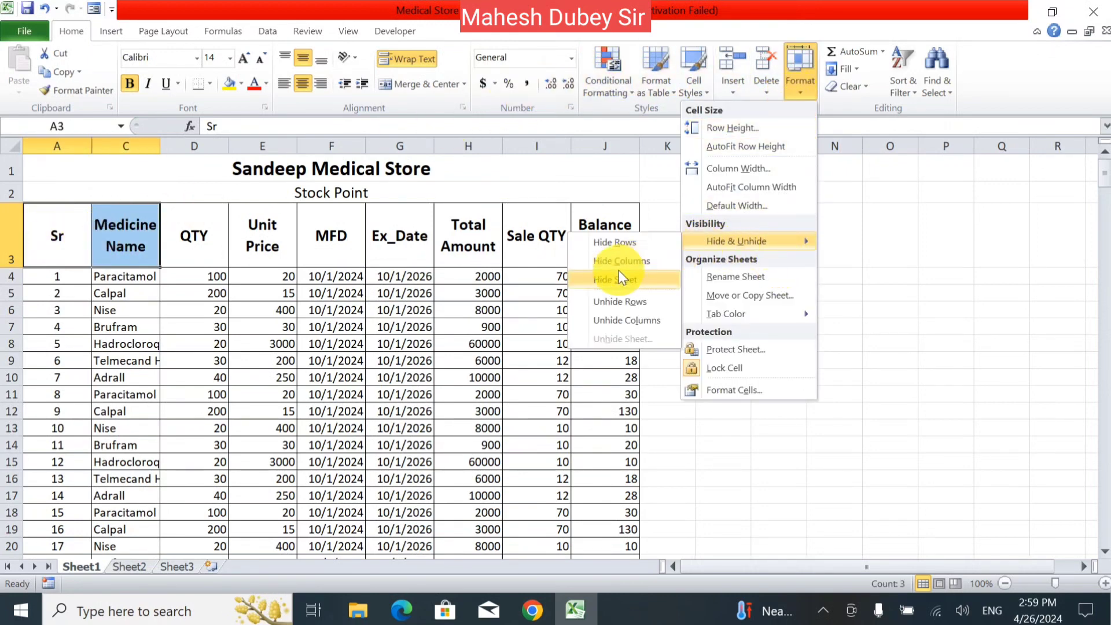
click(630, 321)
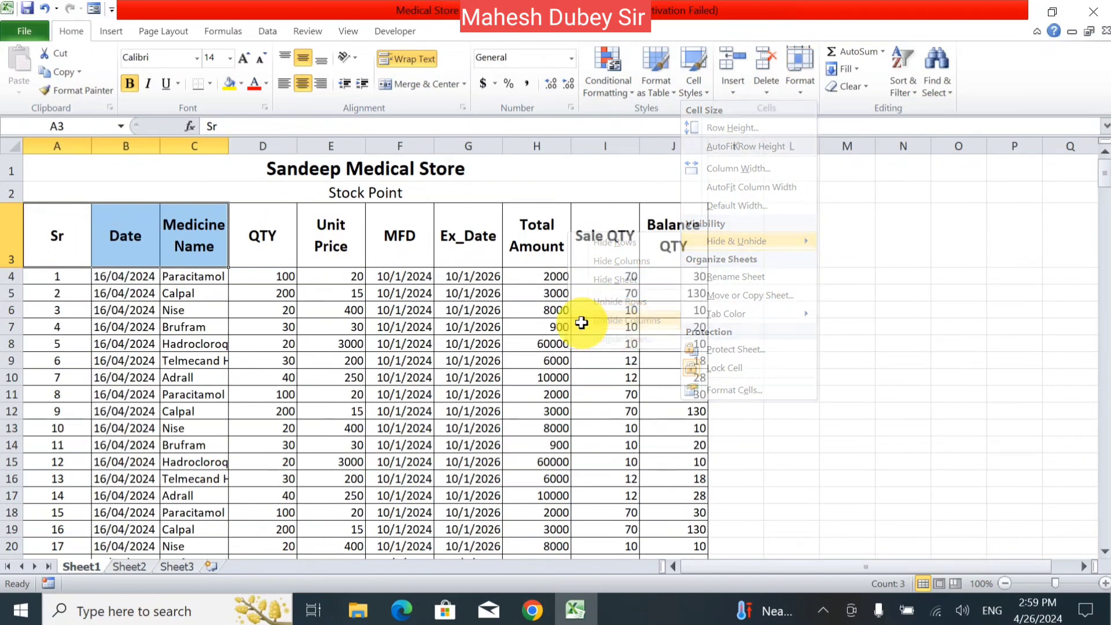
Review the Hide & Unhide options, look through the other sheets and return to Sheet1.
click(153, 251)
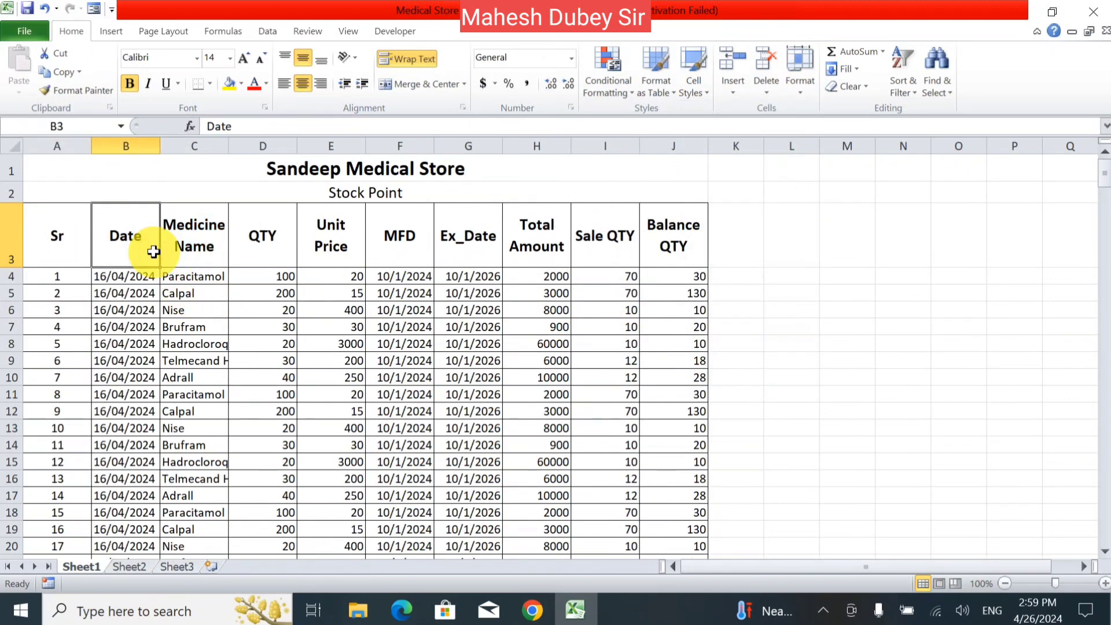
click(803, 94)
mouse_move(797, 240)
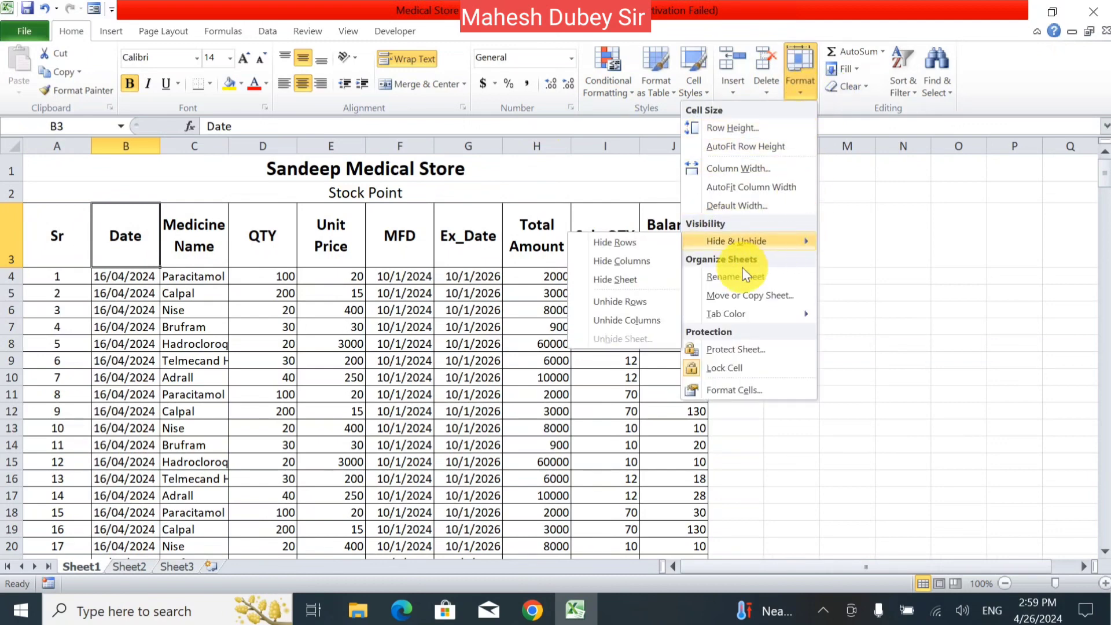
click(408, 351)
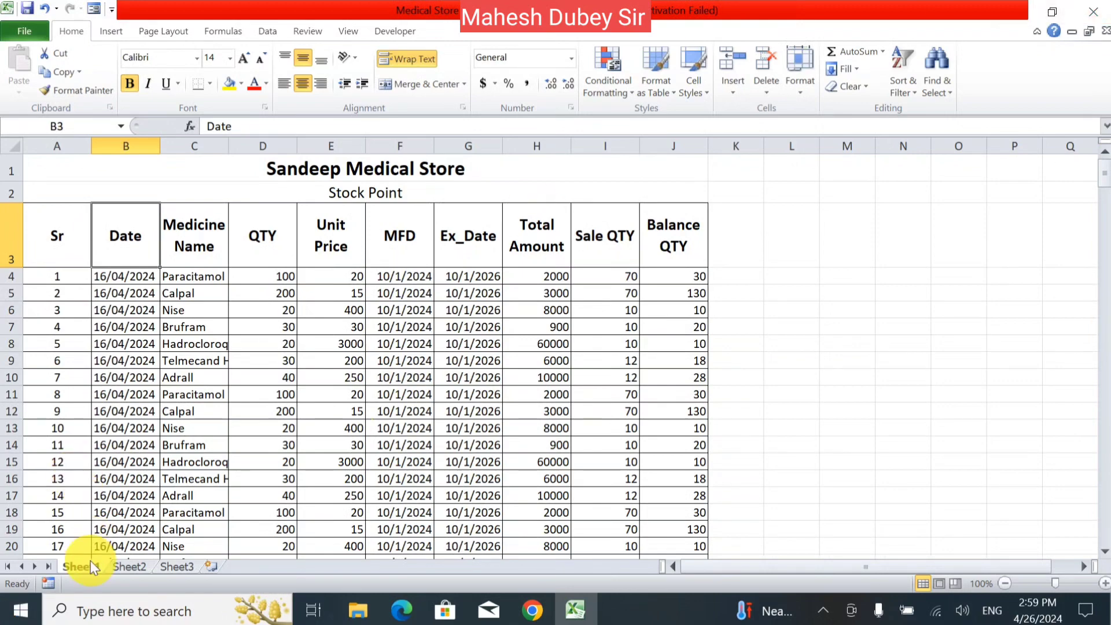
click(126, 564)
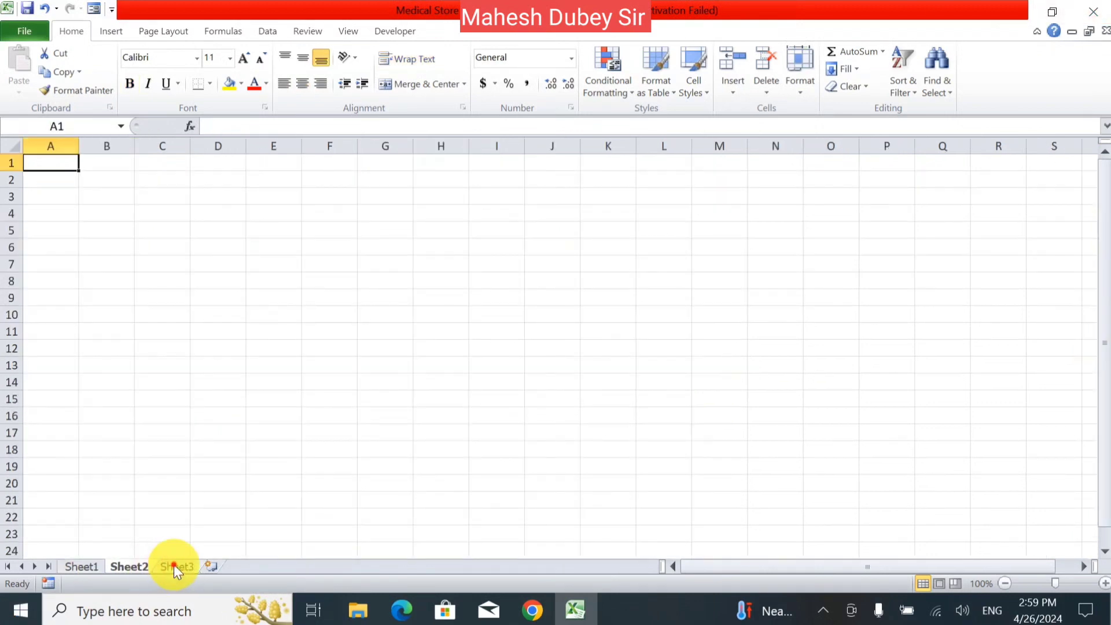
click(68, 553)
click(79, 566)
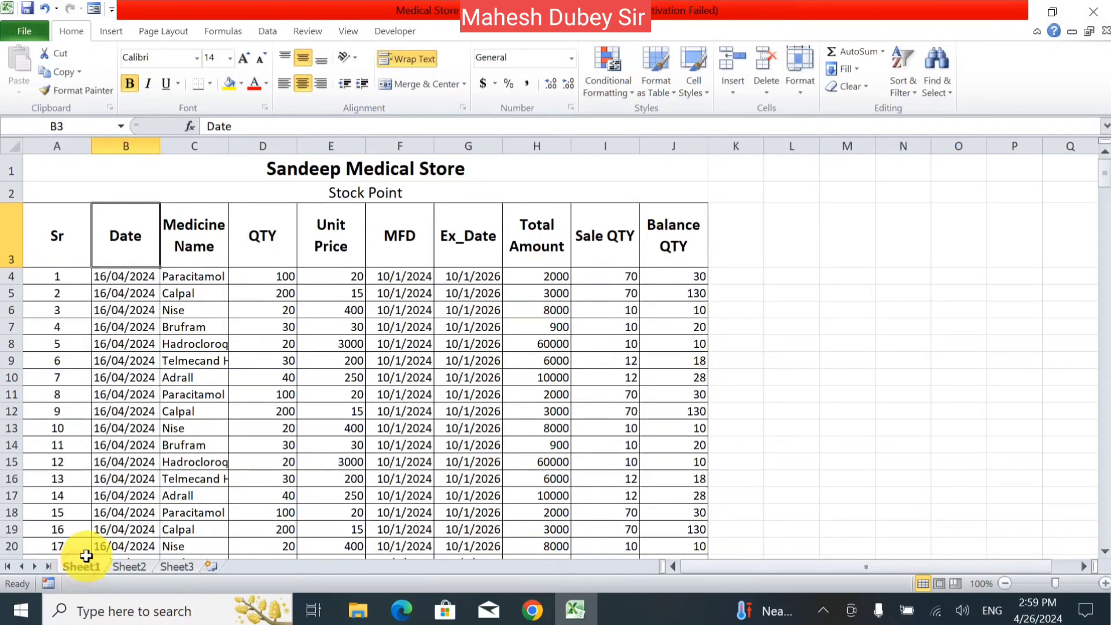
Hide the stock sheet, Sheet1.
click(802, 95)
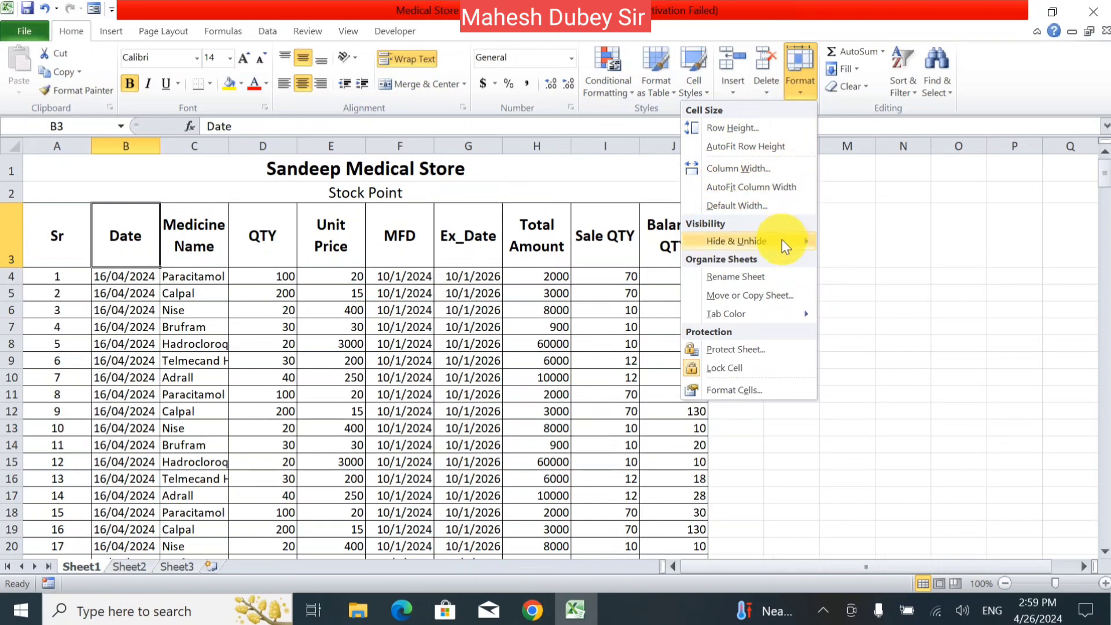
mouse_move(784, 245)
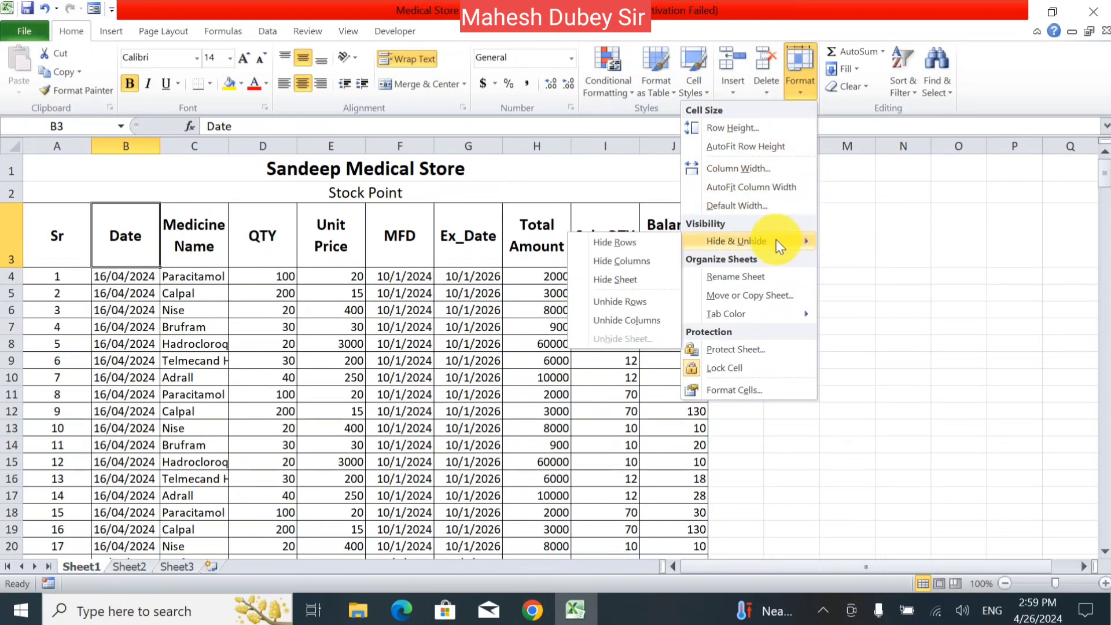
click(633, 289)
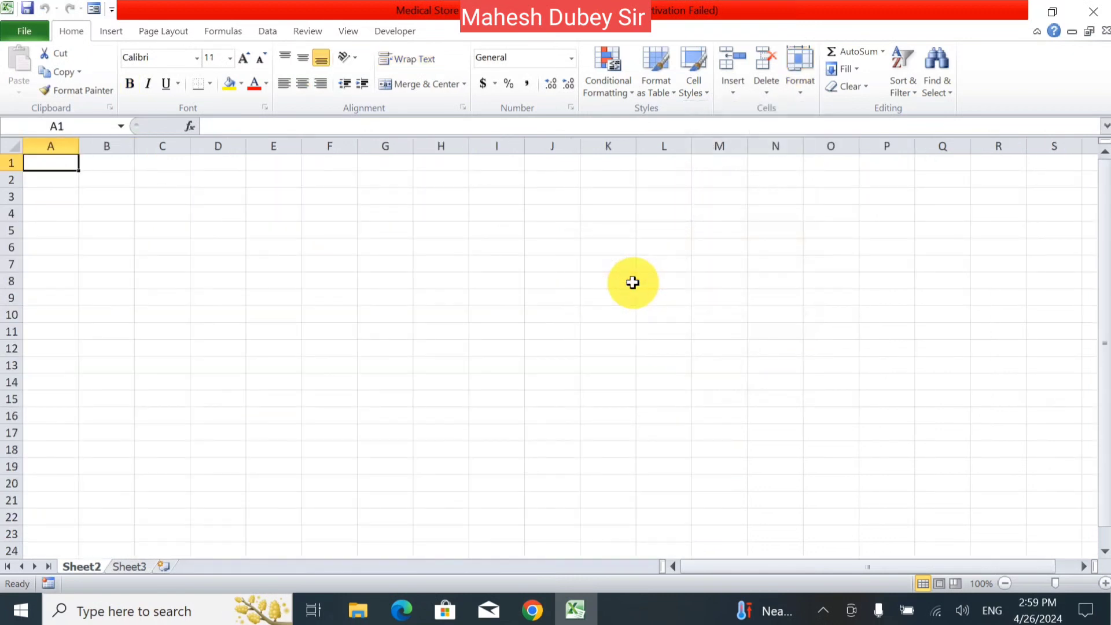
Unhide Sheet1 from the list of hidden sheets.
click(261, 264)
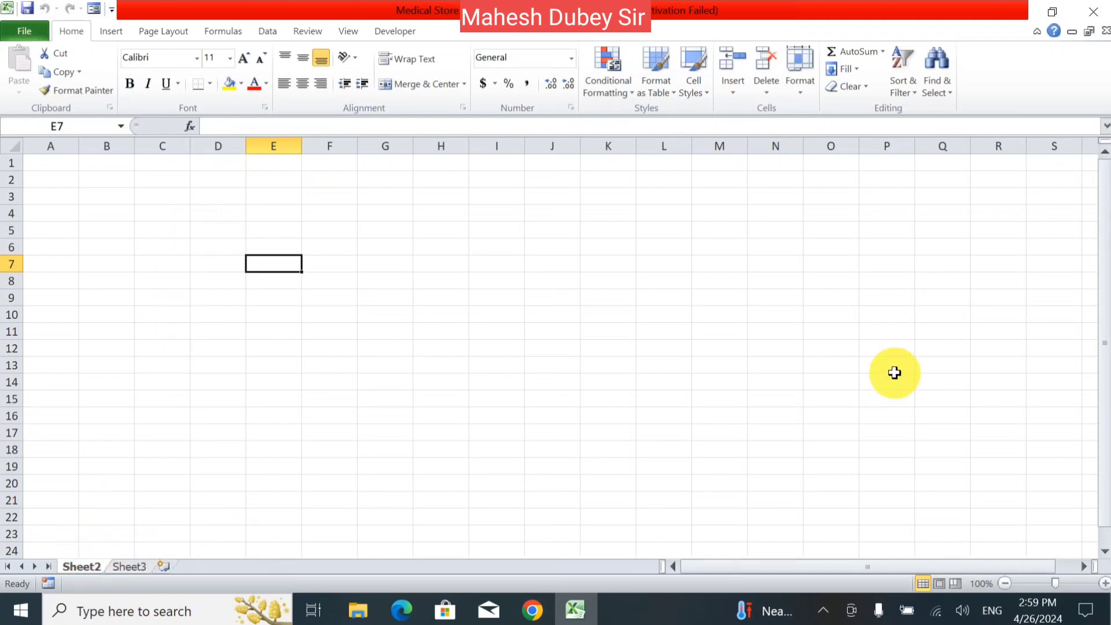
click(797, 87)
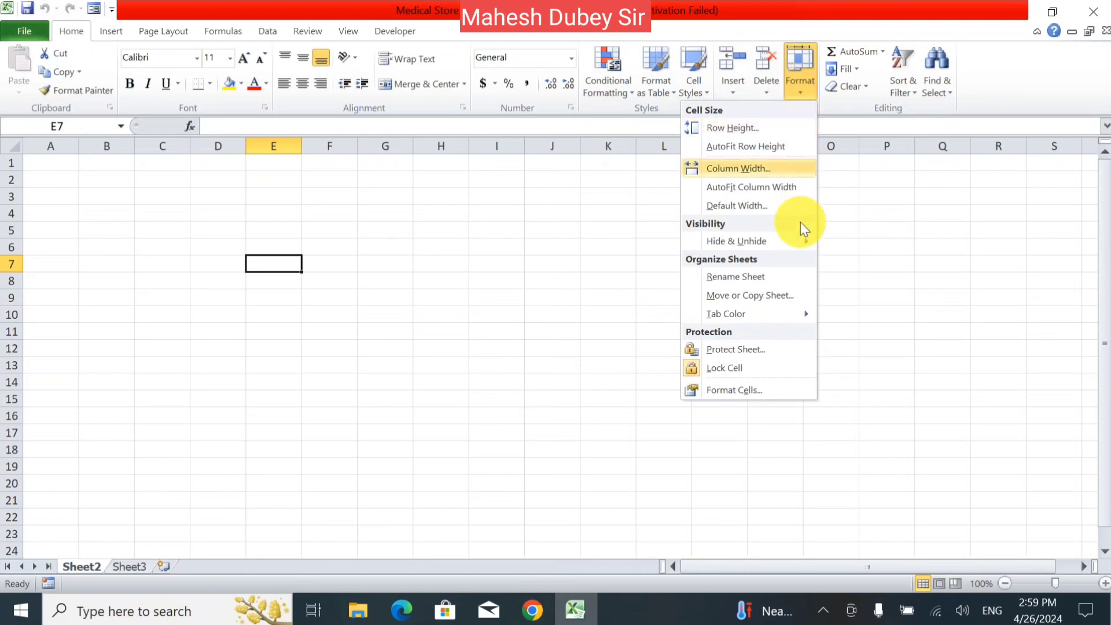
mouse_move(787, 243)
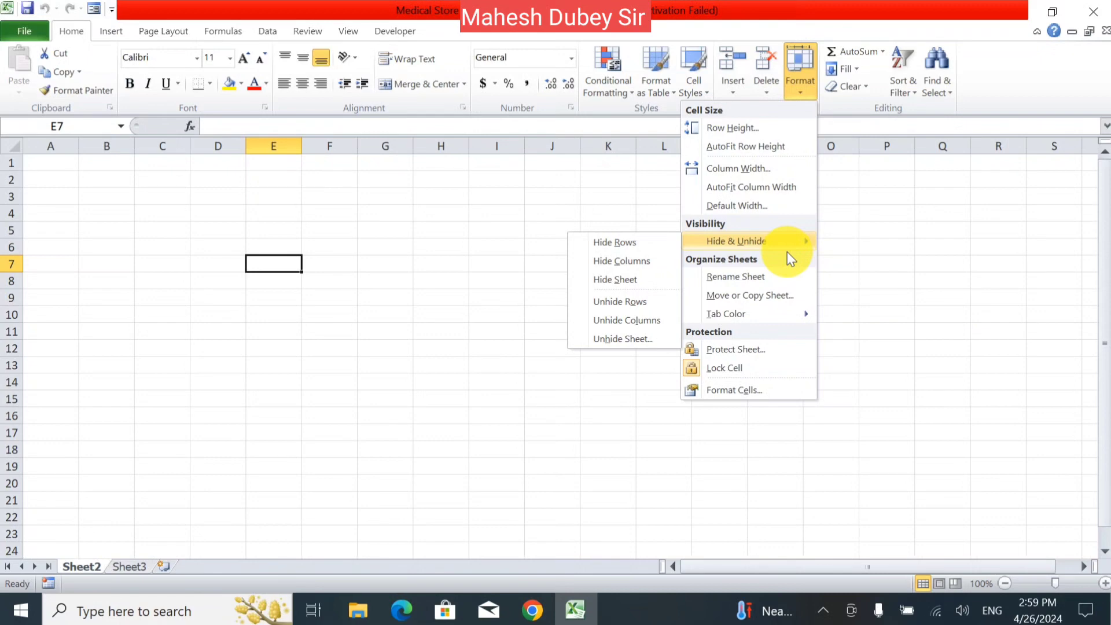
click(656, 344)
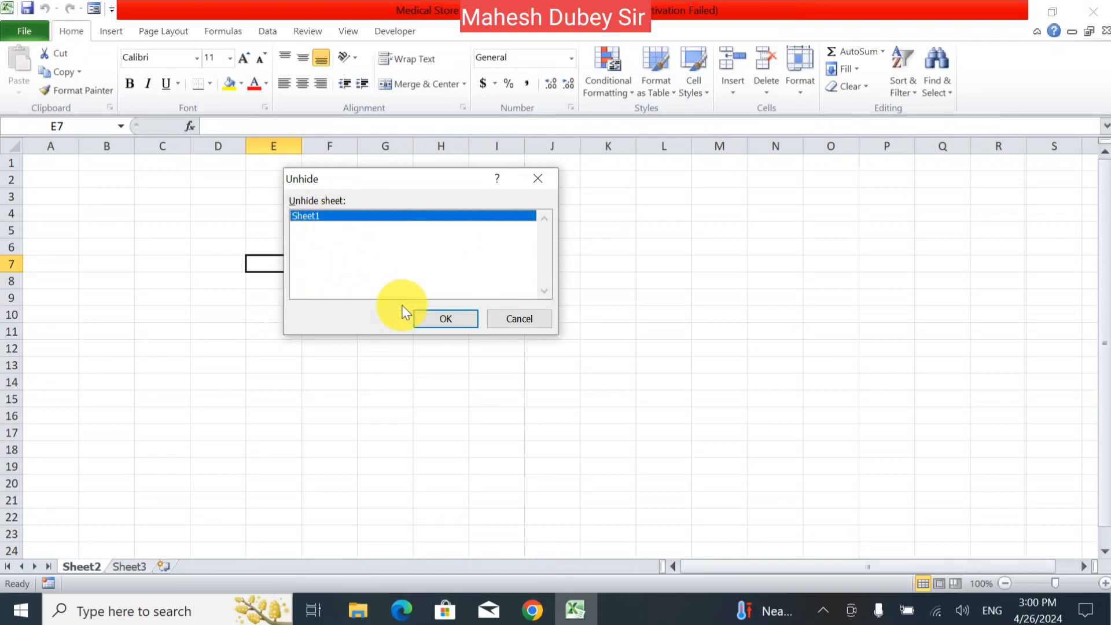
click(425, 319)
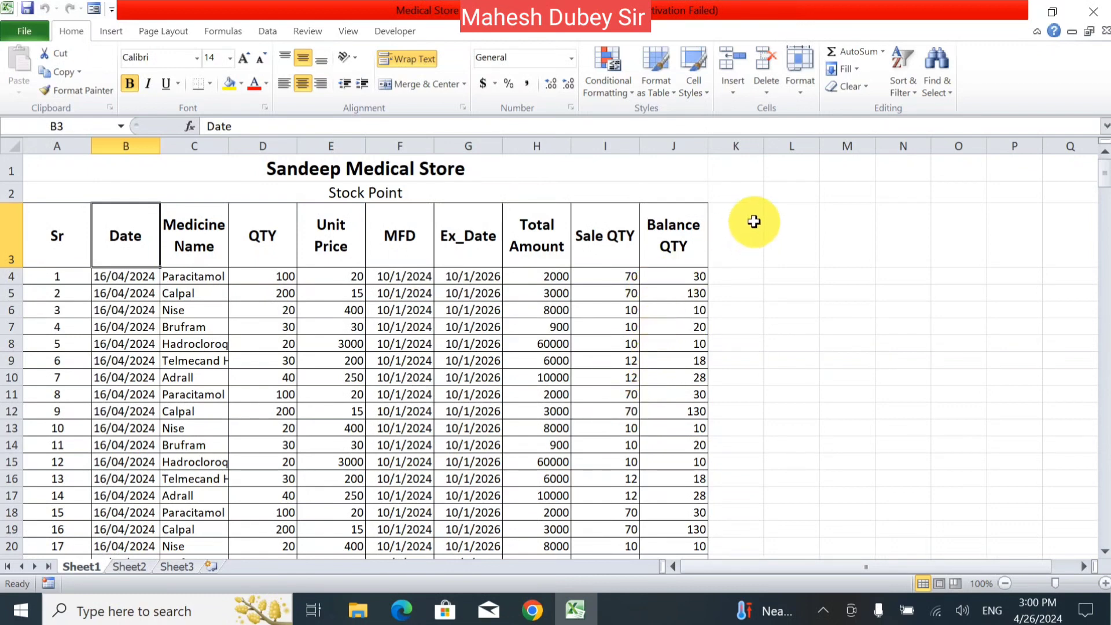
Review the sheet organising options, view Sheet3 and Sheet2, and return to Sheet1.
click(790, 96)
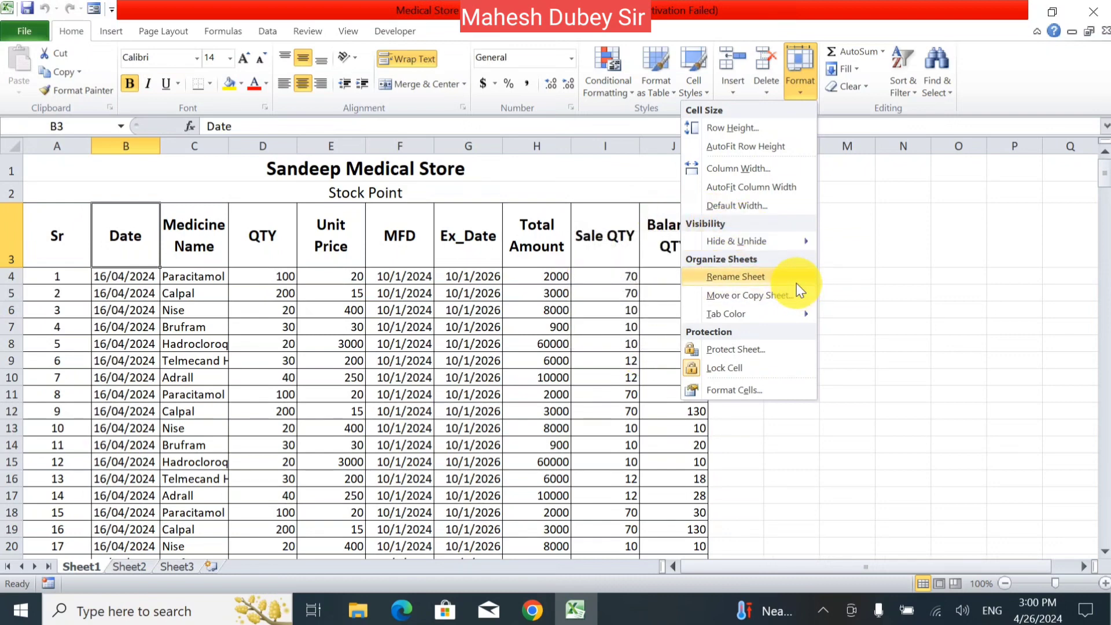
click(545, 362)
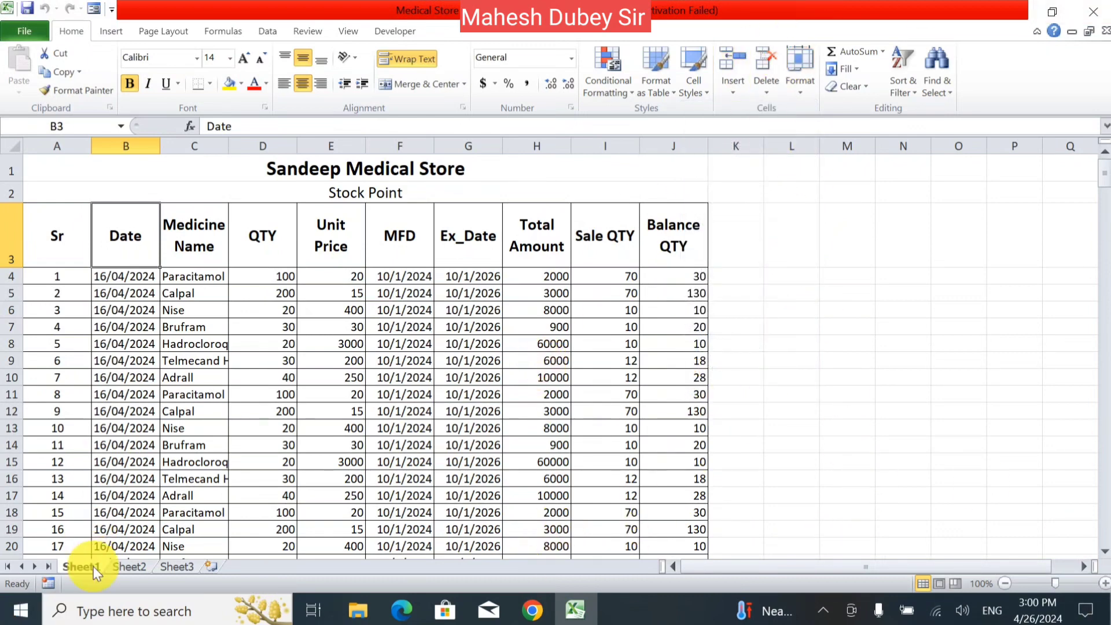
click(168, 567)
click(128, 567)
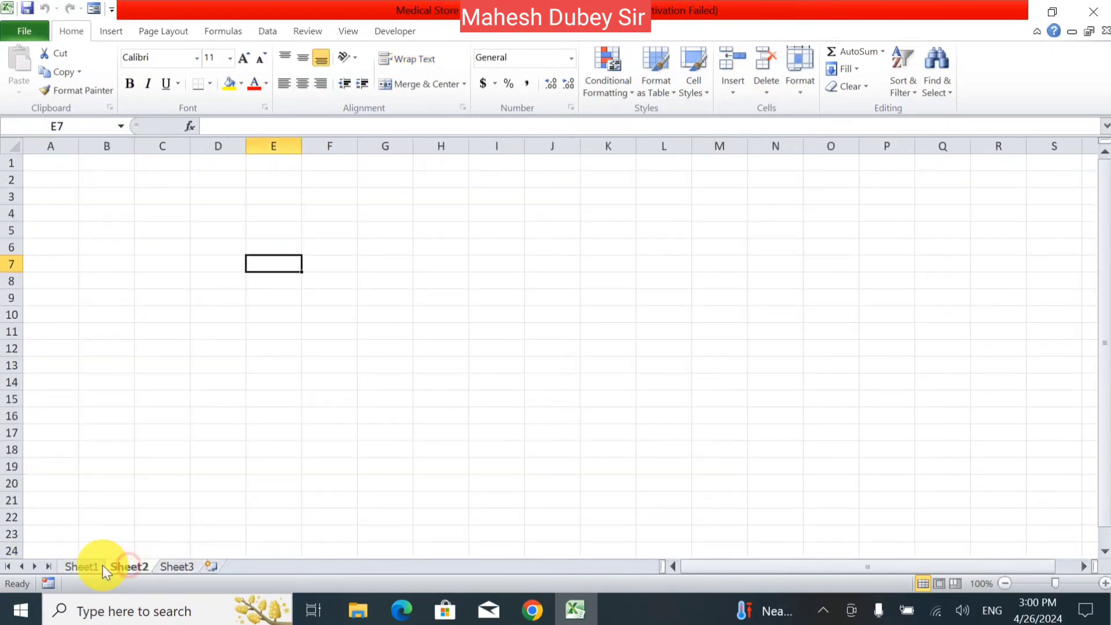
click(100, 566)
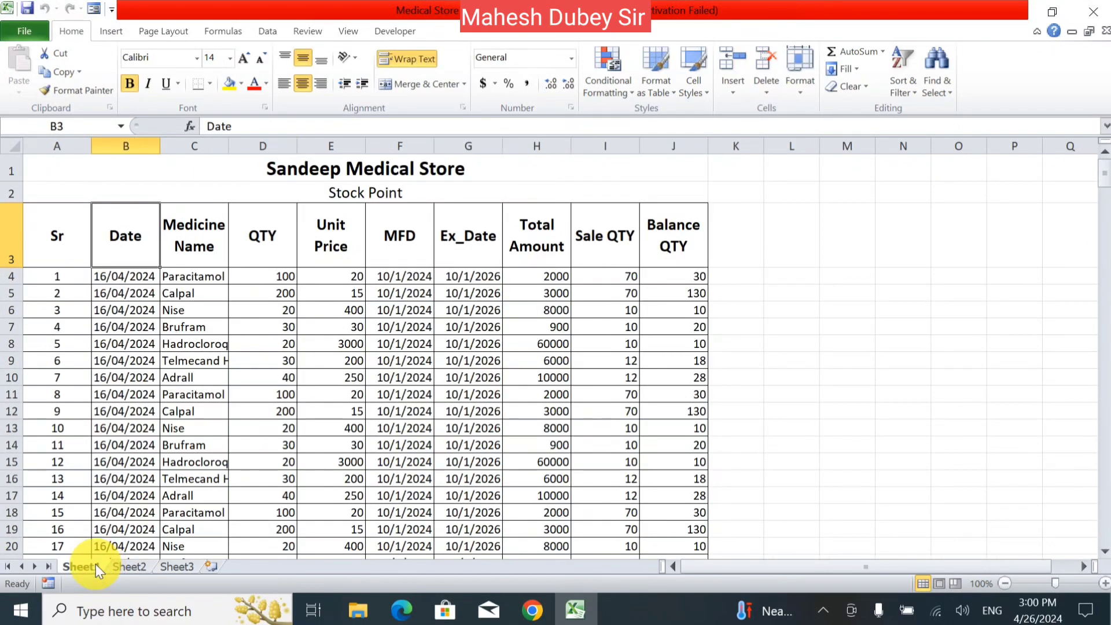
right_click(96, 564)
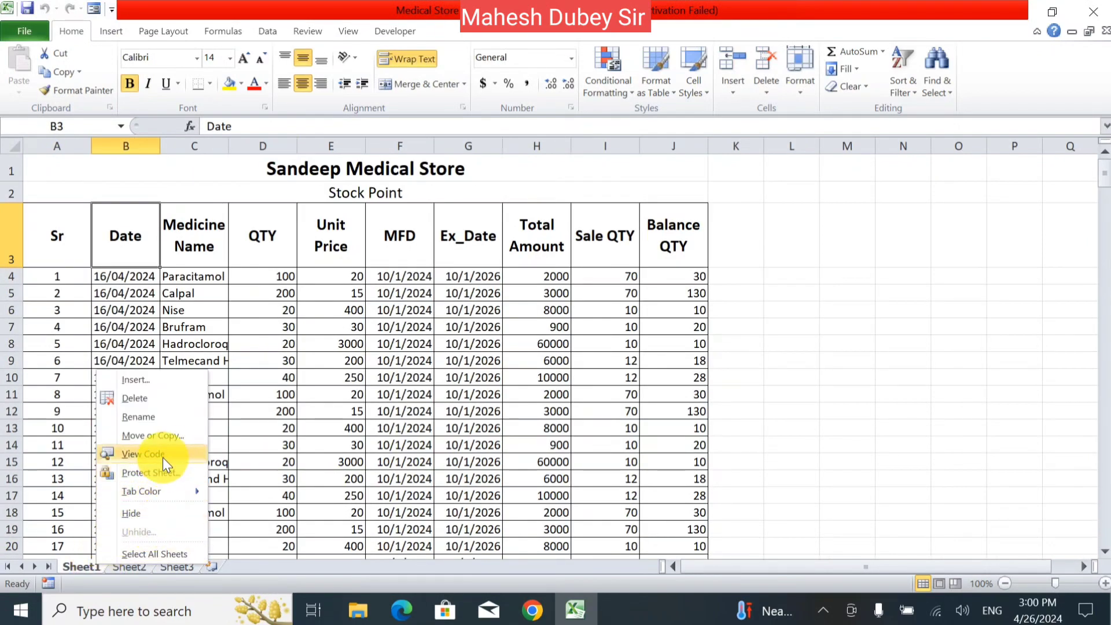
click(158, 421)
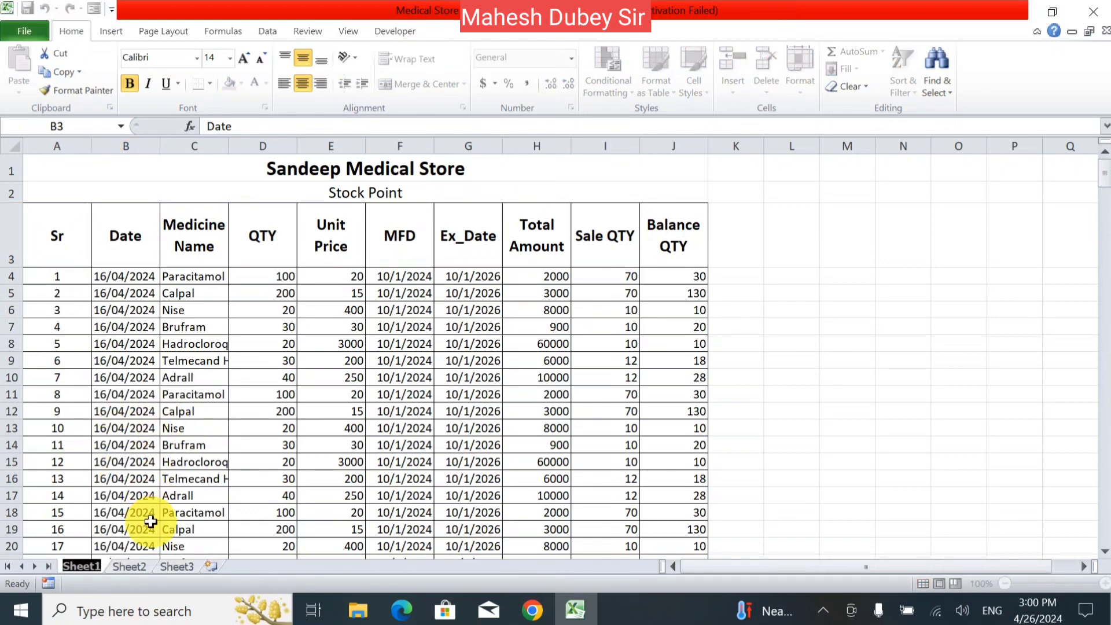
key(Return)
key(Down)
key(Down)
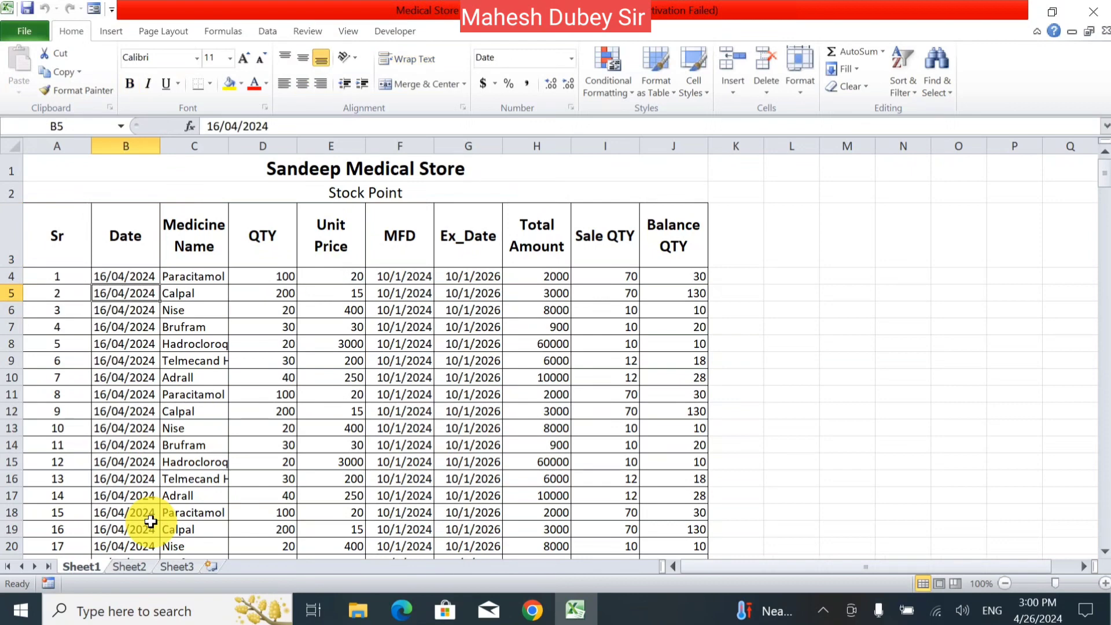
text(`)
key(Escape)
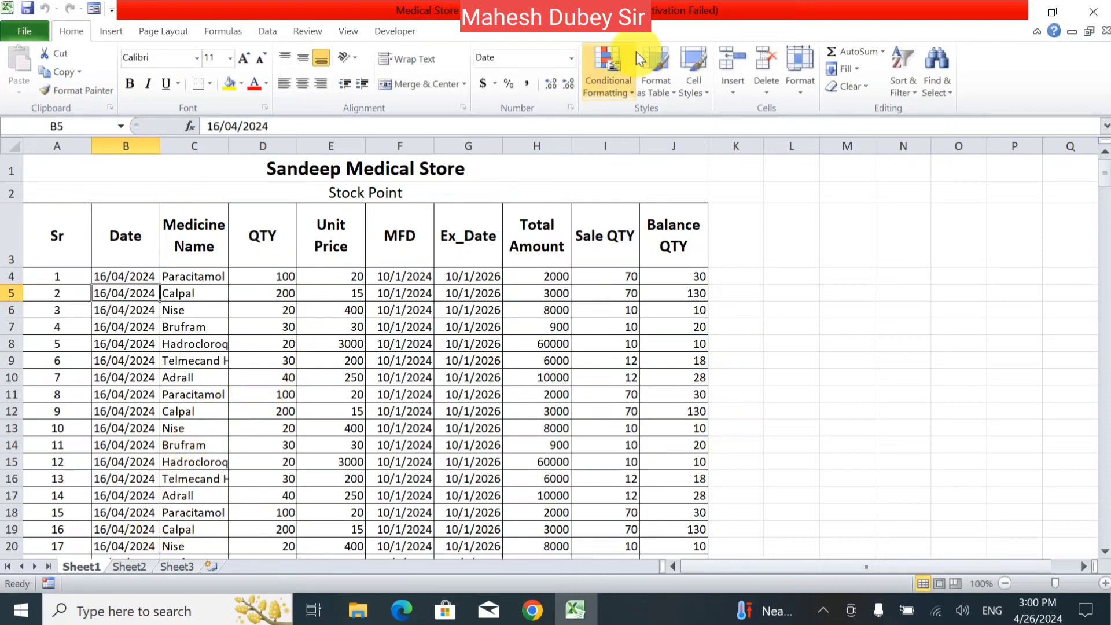
Rename Sheet1 as Ram using the Format options.
click(803, 88)
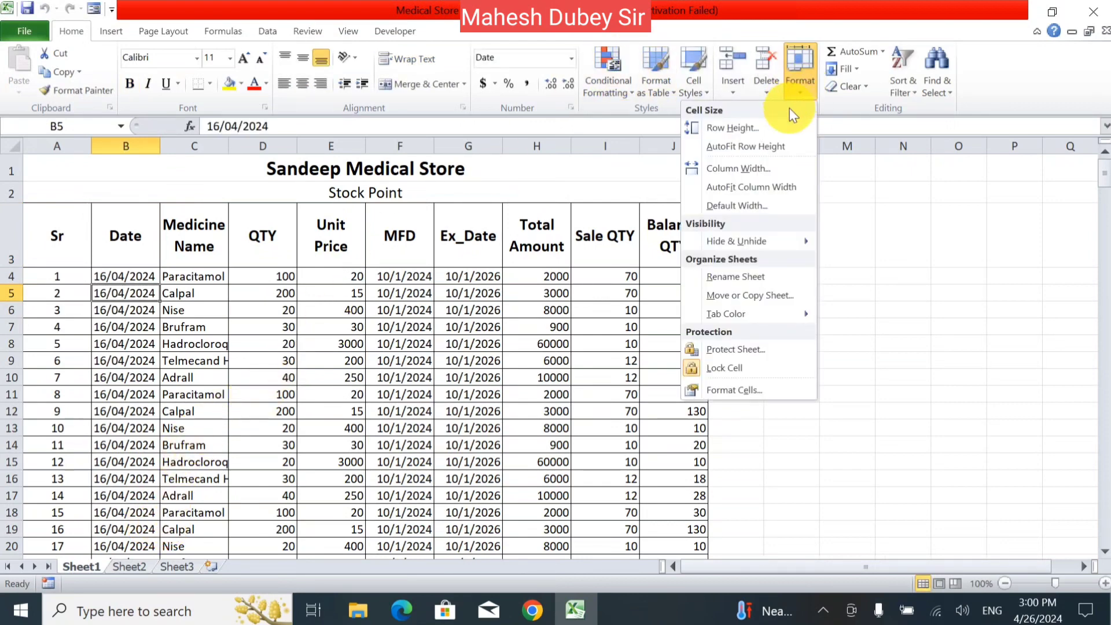
click(752, 283)
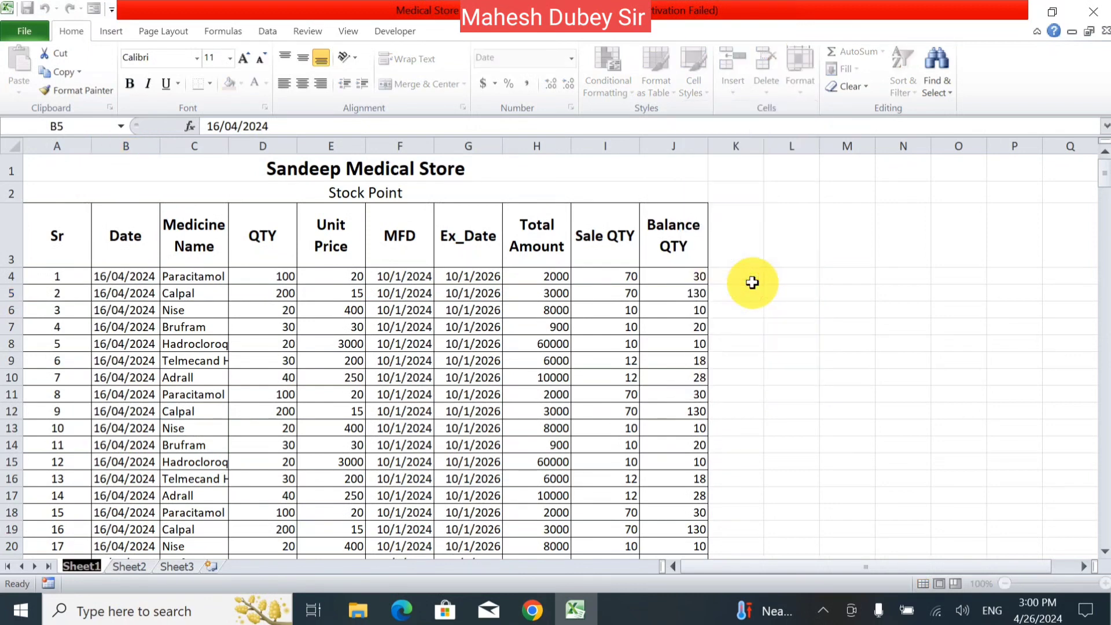
text(Ra)
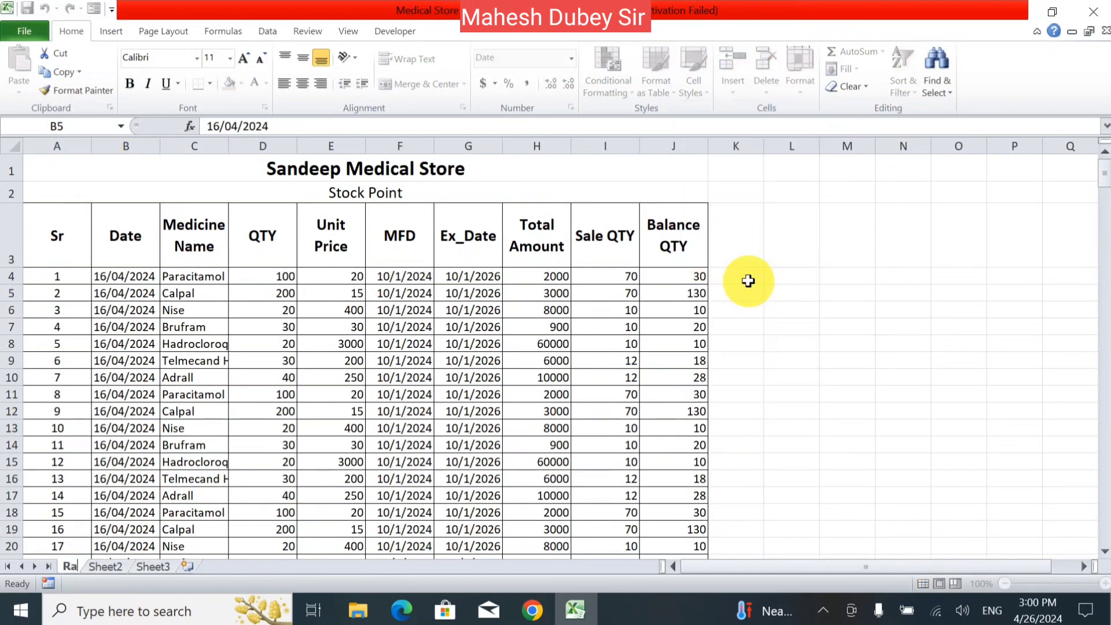
text(m)
key(Return)
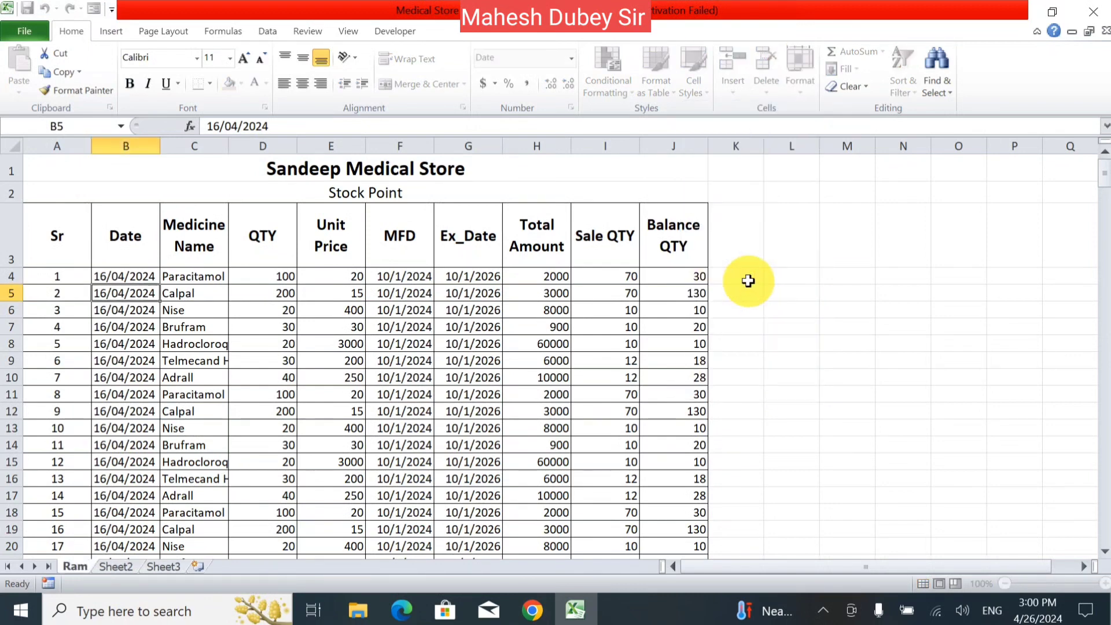
click(260, 428)
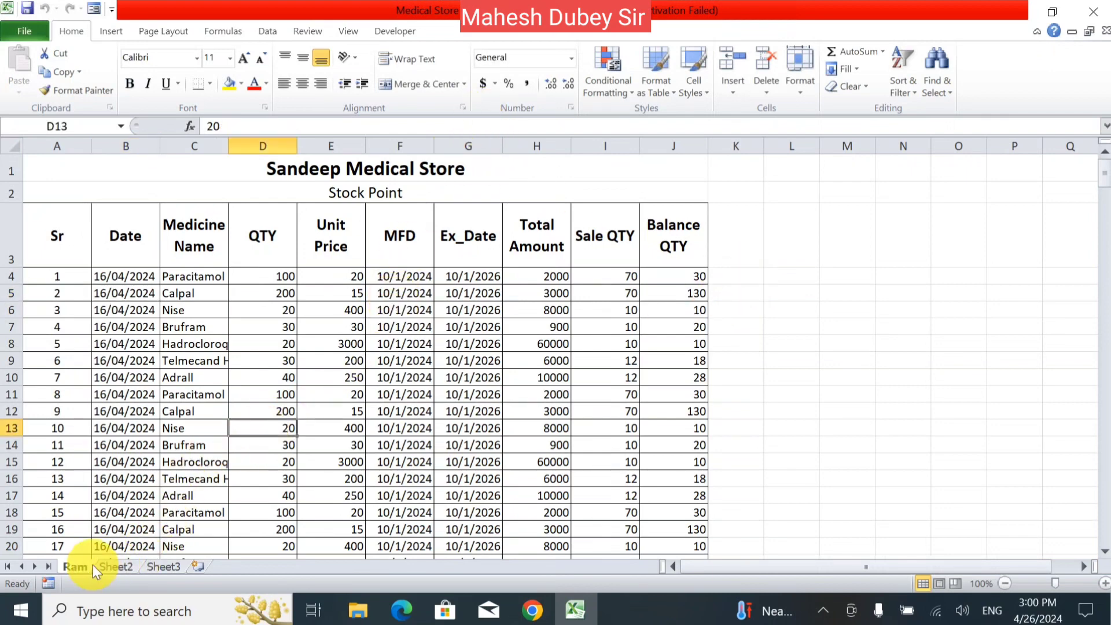
Rename Sheet2 as Sujeet.
right_click(109, 569)
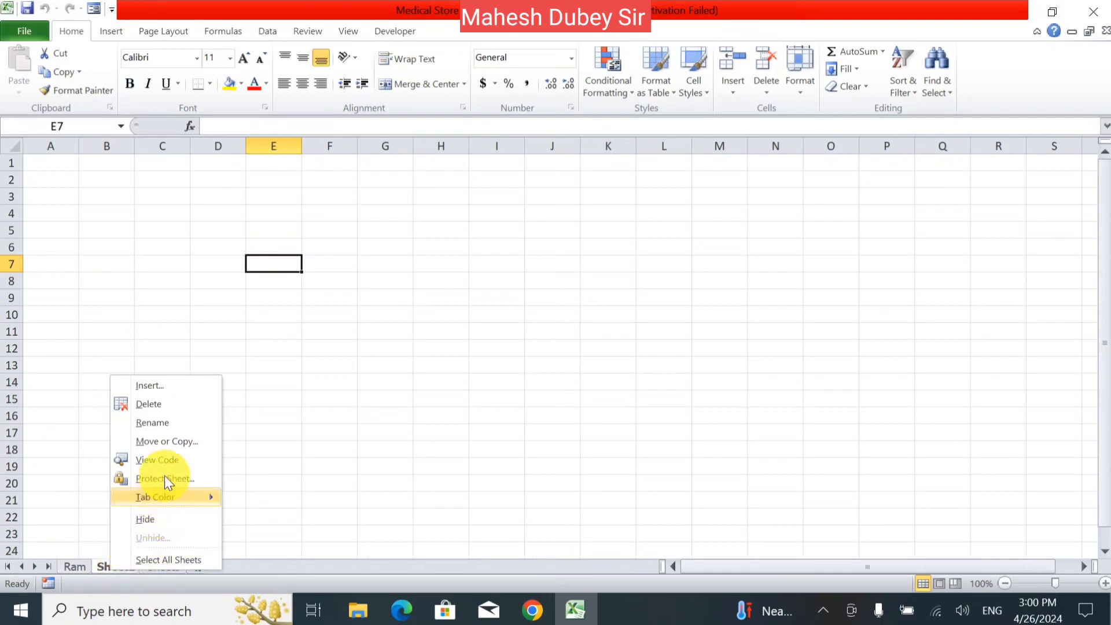
click(176, 423)
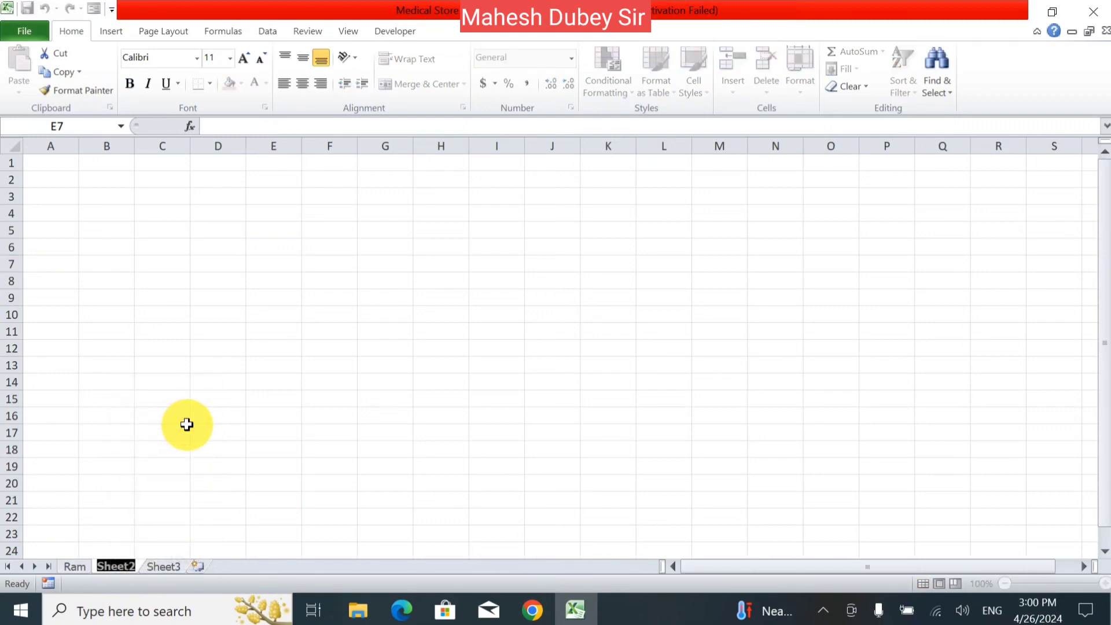
text(Su)
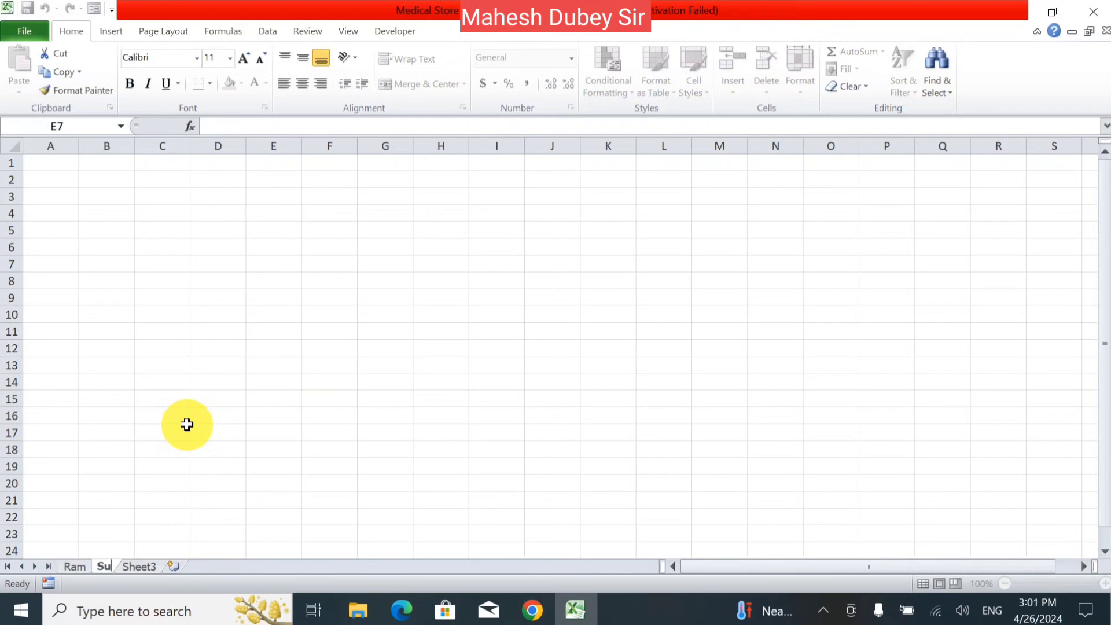
text(jeet)
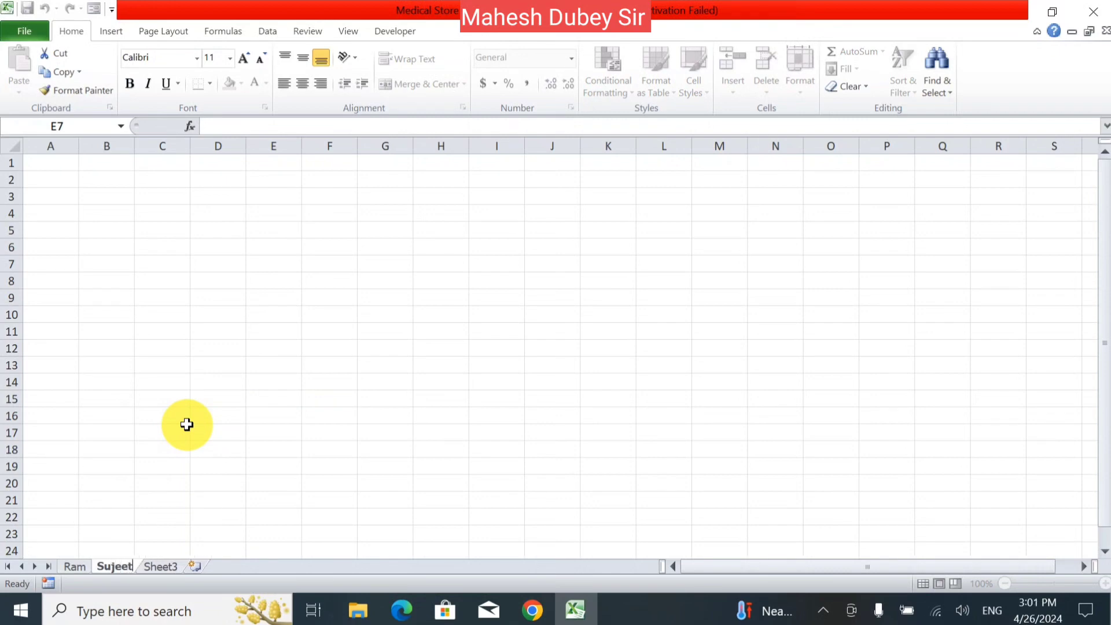
key(Return)
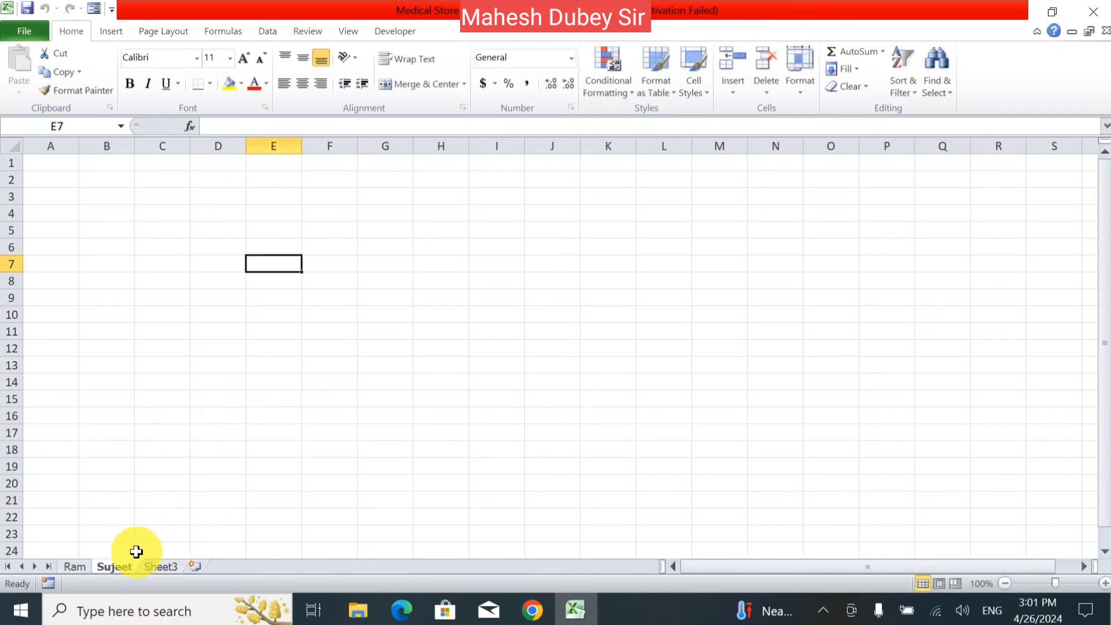
Rename Sheet3 as ahebab.
click(168, 567)
right_click(167, 567)
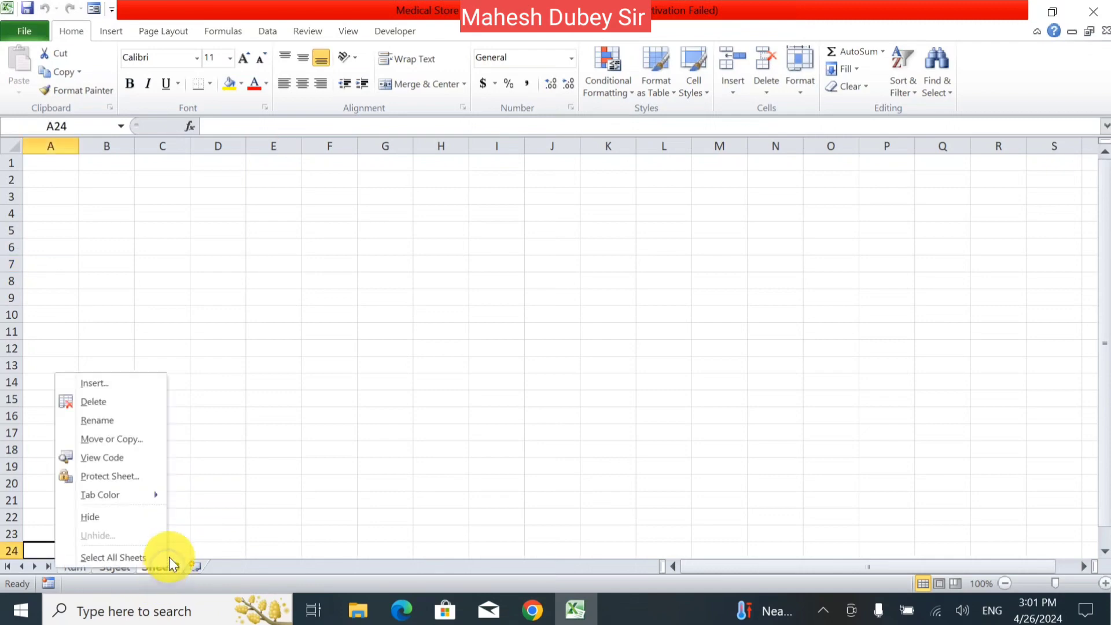
click(141, 424)
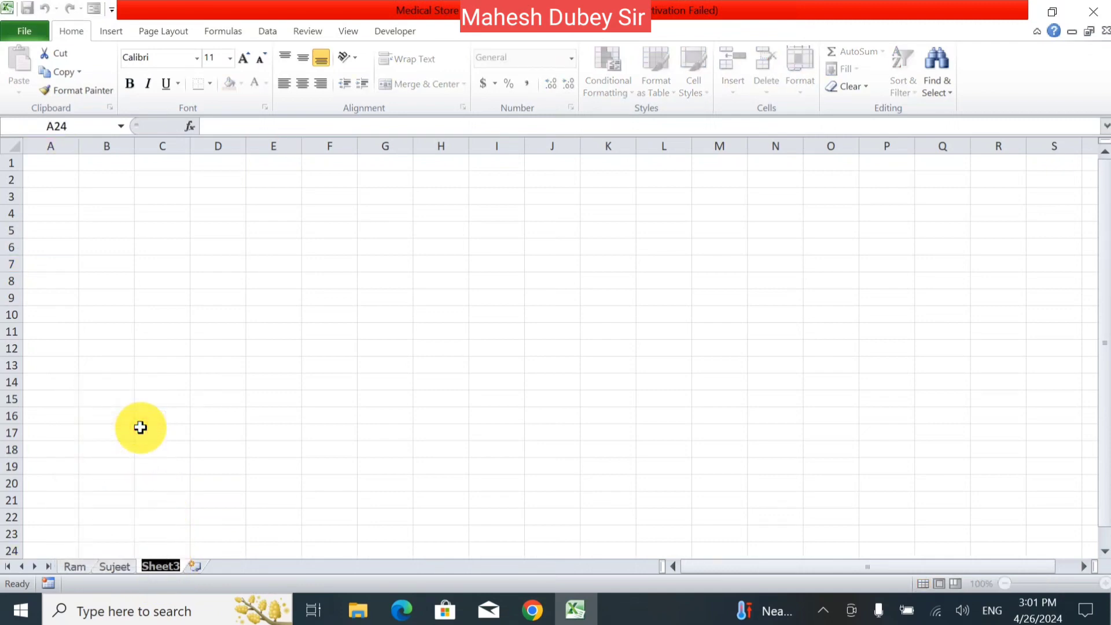
text(ahebab)
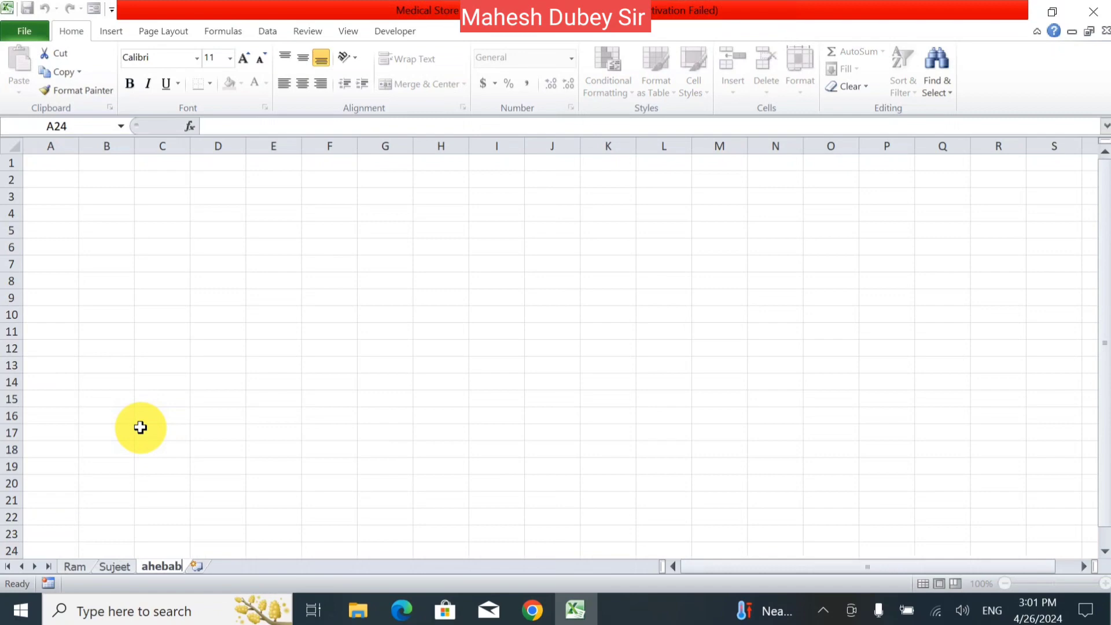
key(Return)
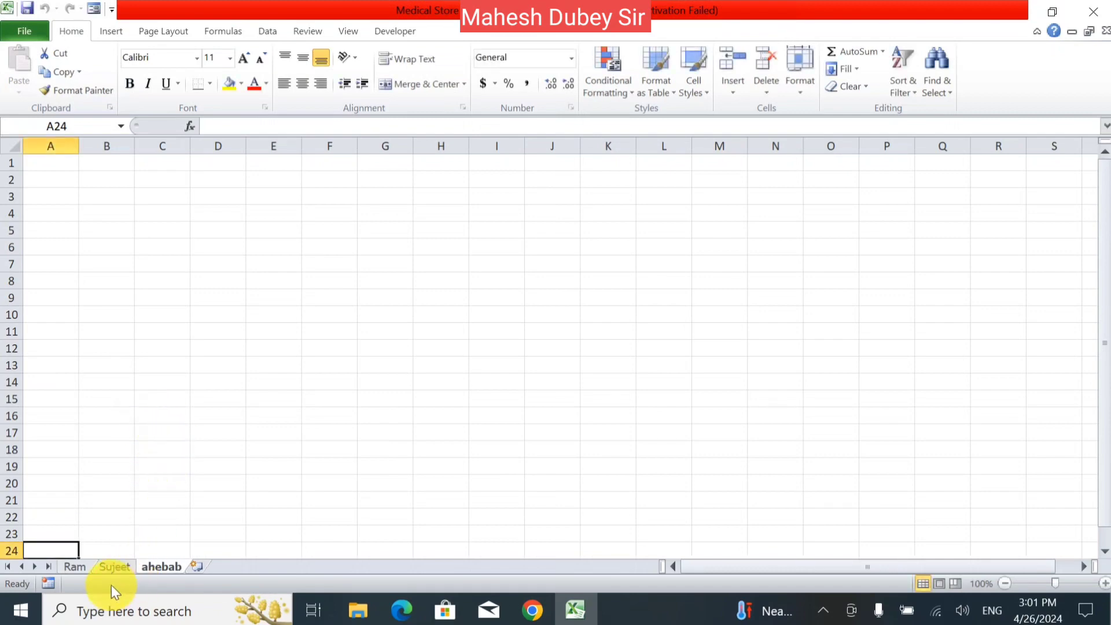
Move the Ram stock sheet to the end of the workbook using Move or Copy Sheet.
click(75, 566)
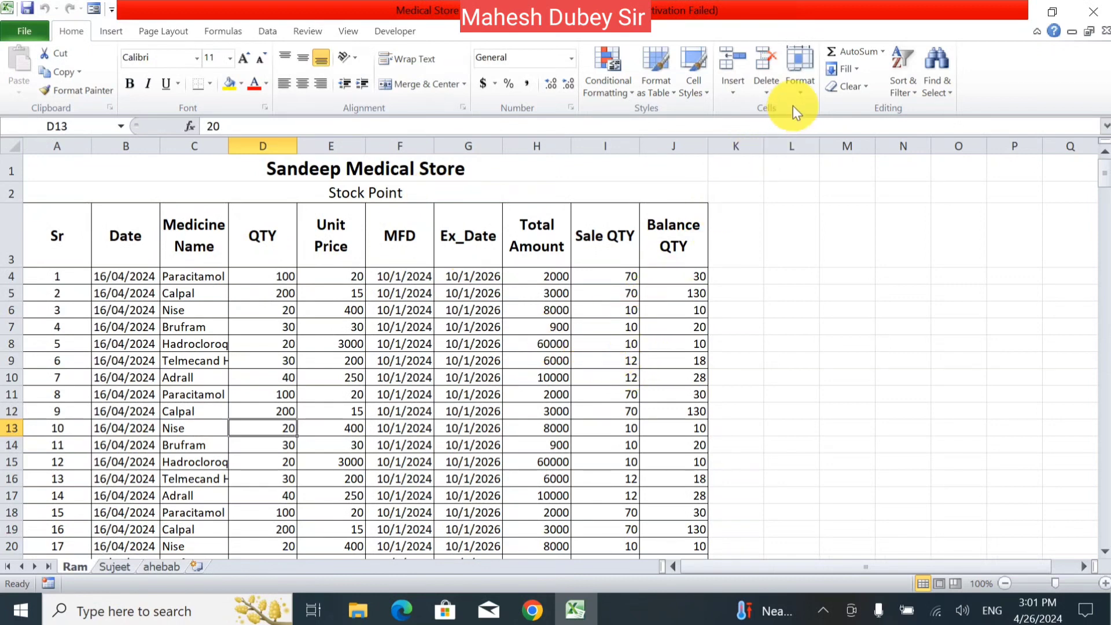
click(796, 87)
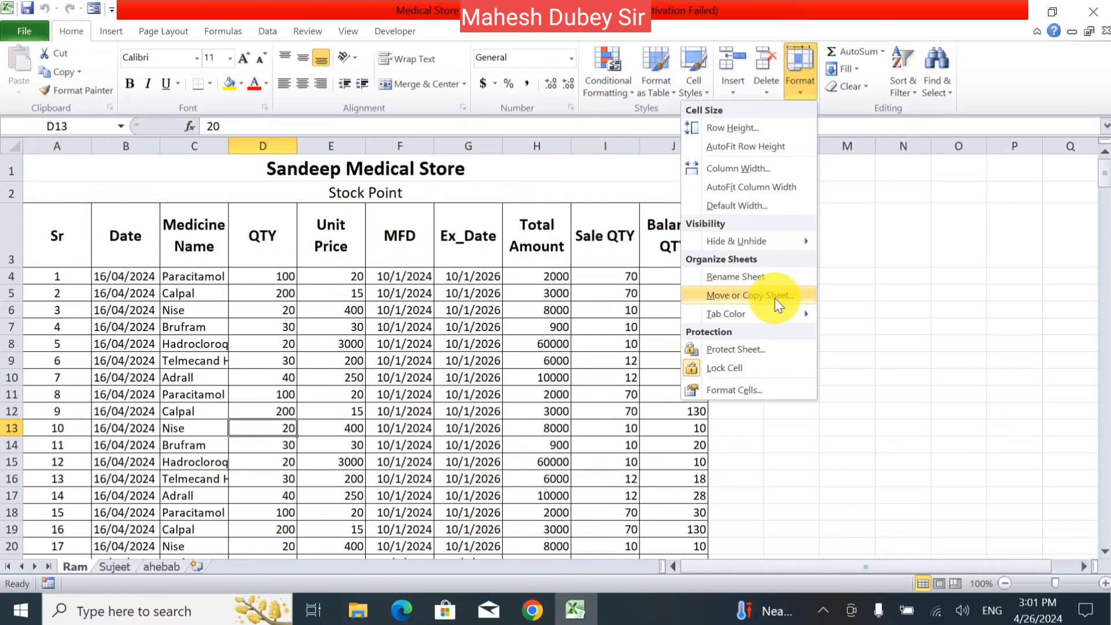
click(703, 300)
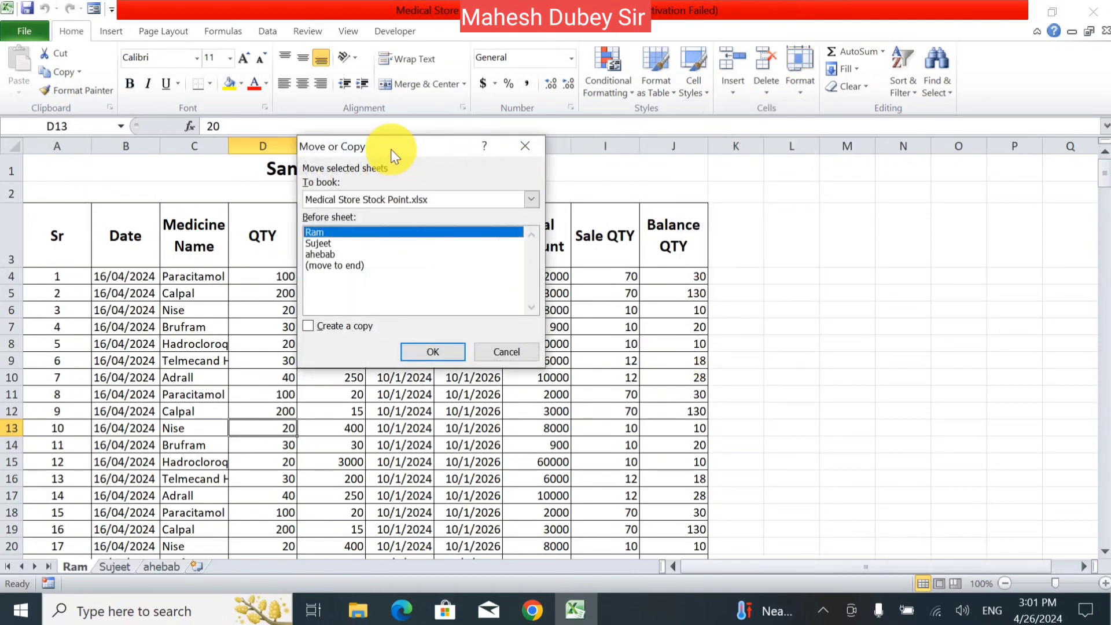
drag(390, 149, 394, 148)
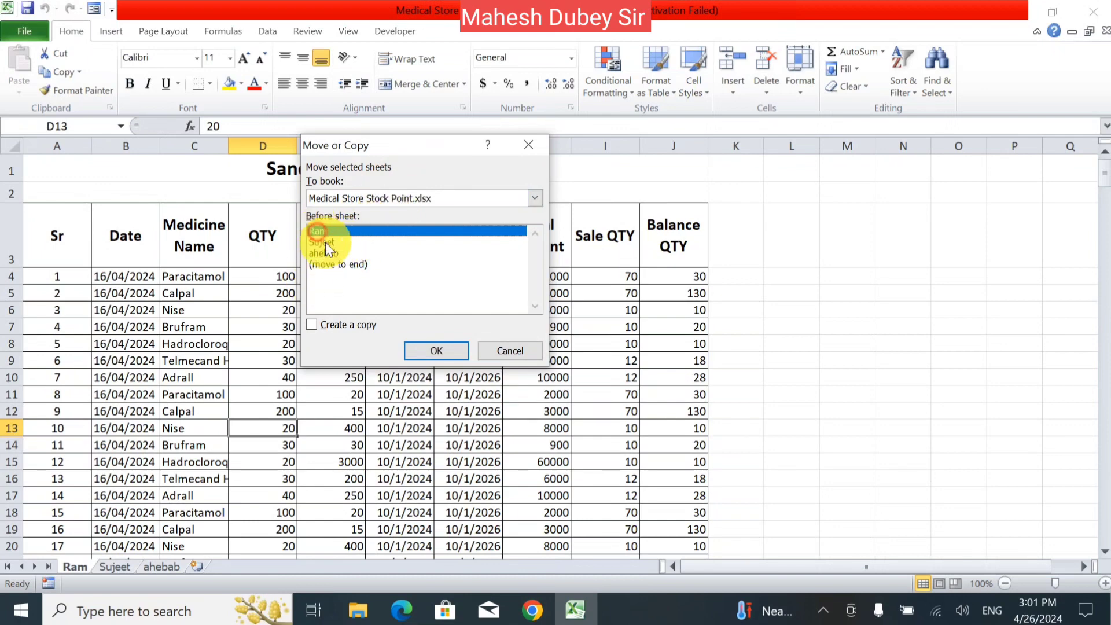
click(340, 266)
click(441, 349)
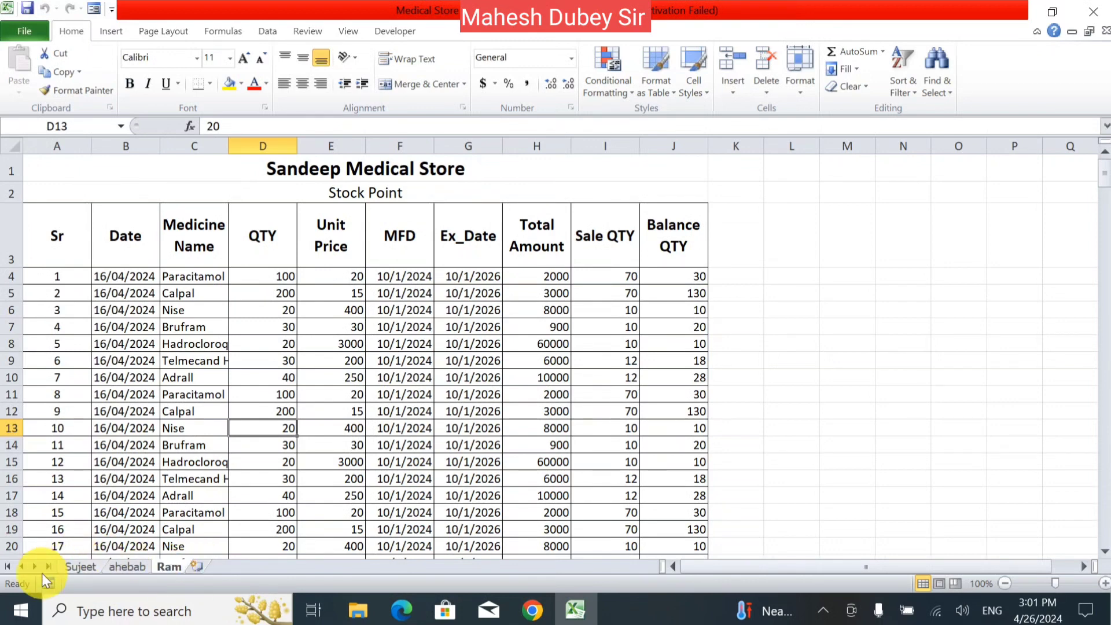
Rename the Sujeet sheet as 3.
click(81, 560)
right_click(81, 560)
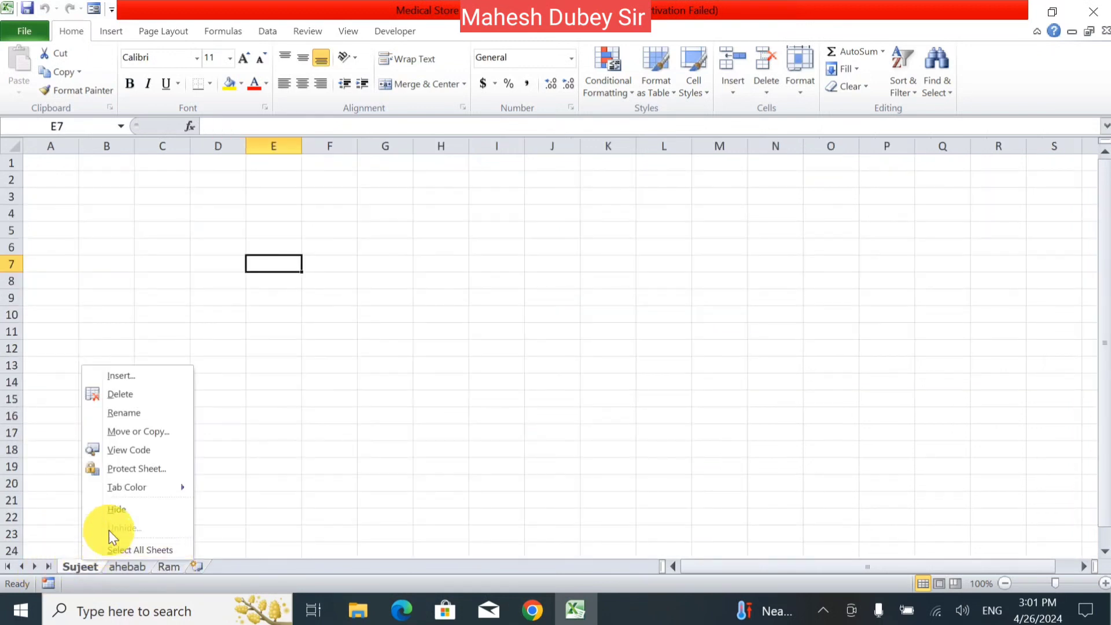
click(120, 413)
text(3)
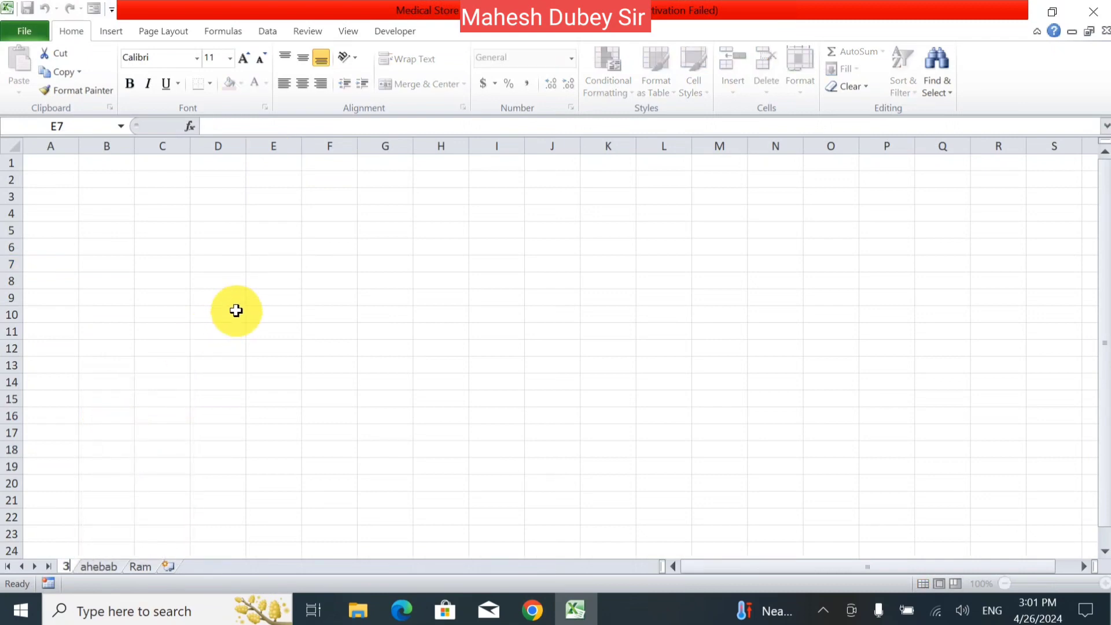
key(Return)
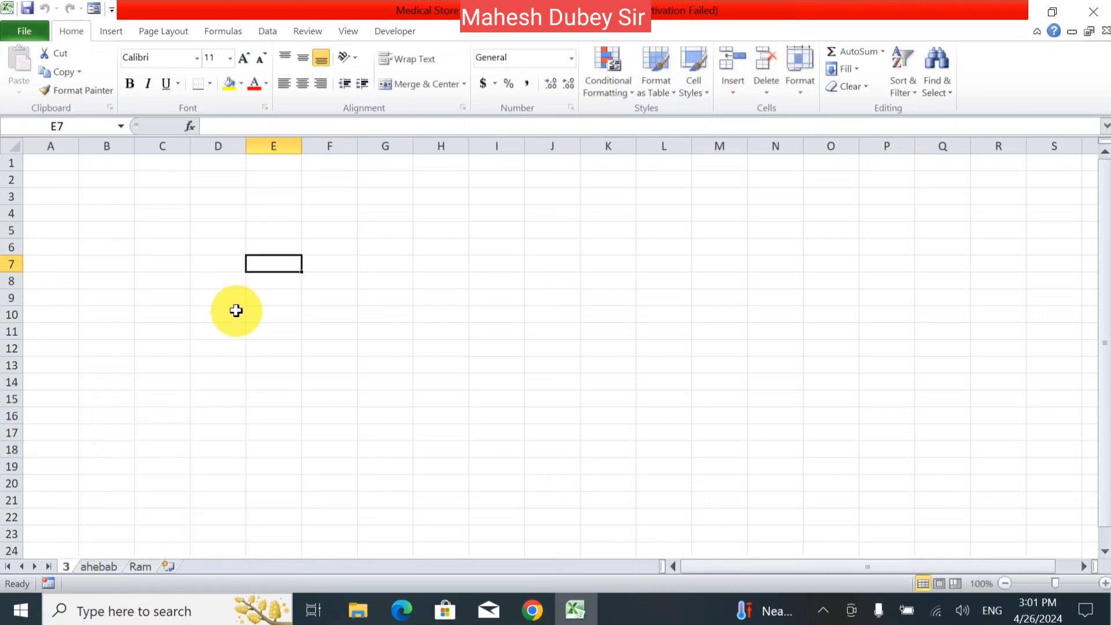
Rename the ahebab sheet as 2.
click(98, 568)
right_click(98, 572)
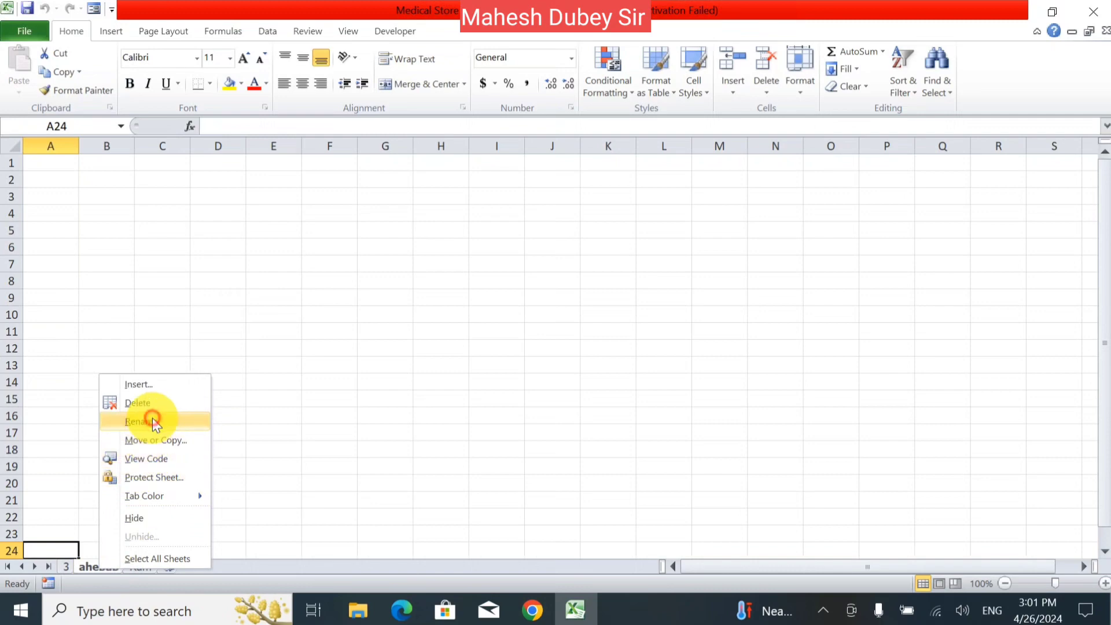
click(126, 418)
text(2)
key(Return)
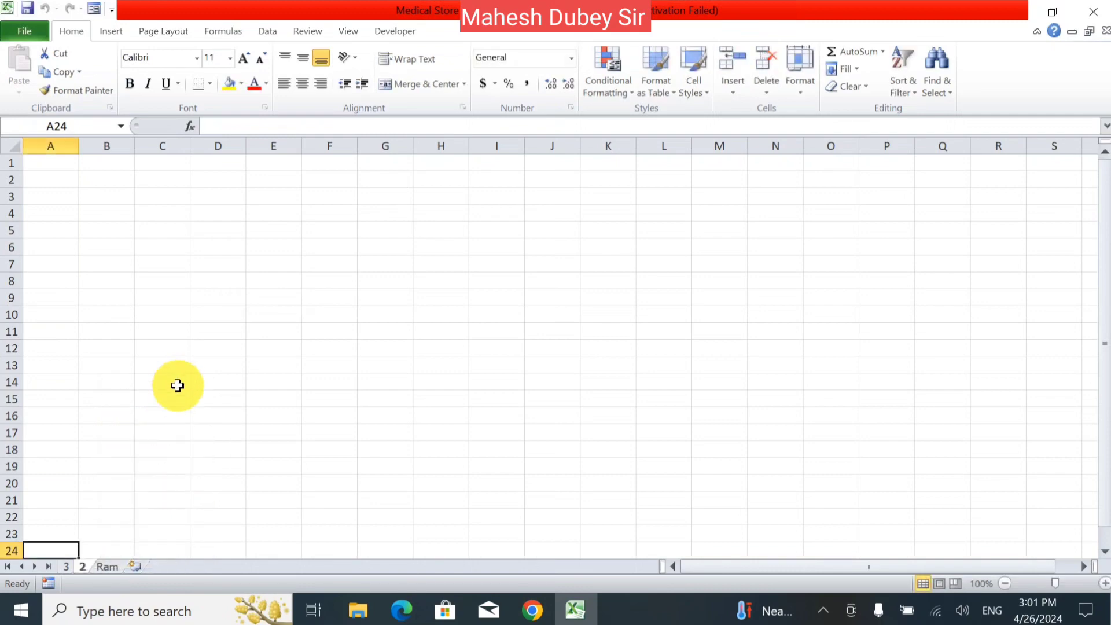
Rename the Ram stock sheet as 1.
right_click(116, 568)
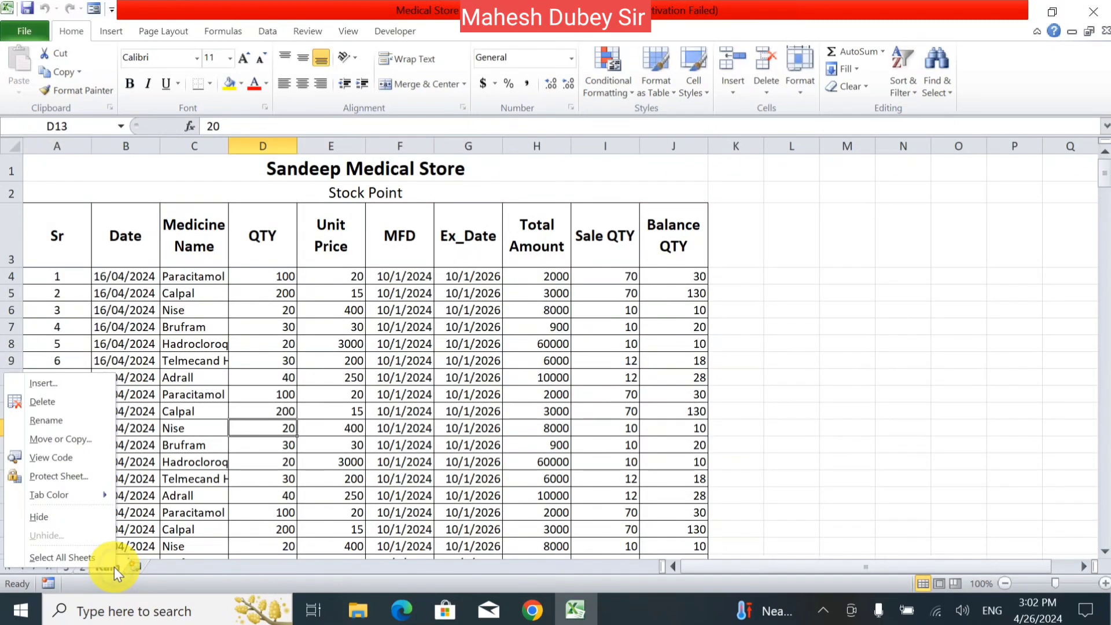
click(87, 420)
text(1)
key(Return)
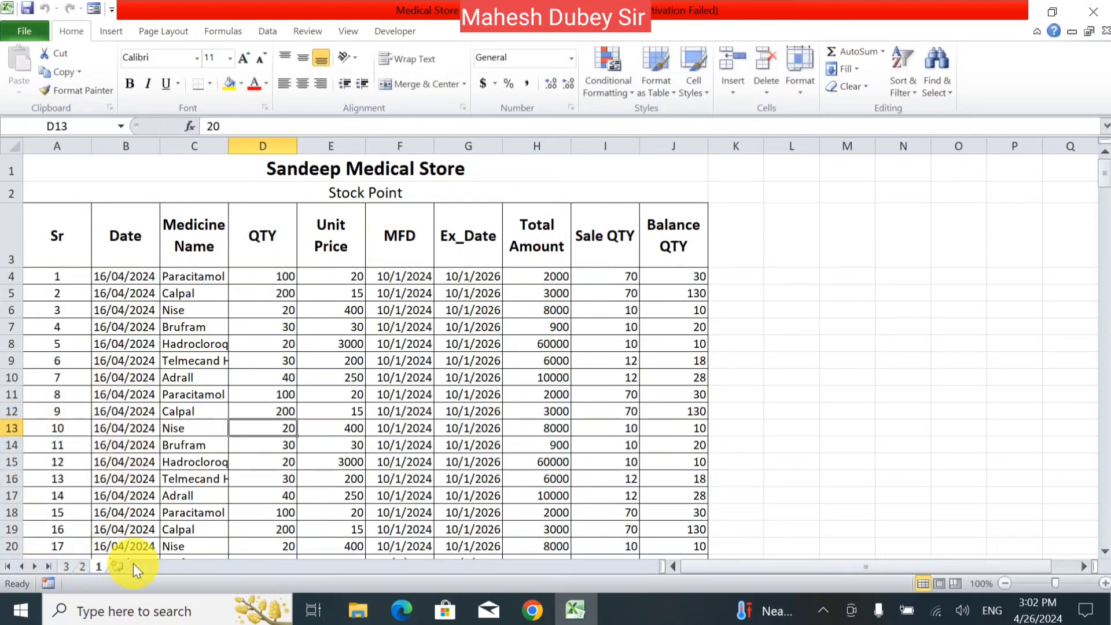
Move sheet 1 in front of sheet 3 within the same workbook using Move or Copy Sheet.
click(811, 88)
mouse_move(771, 240)
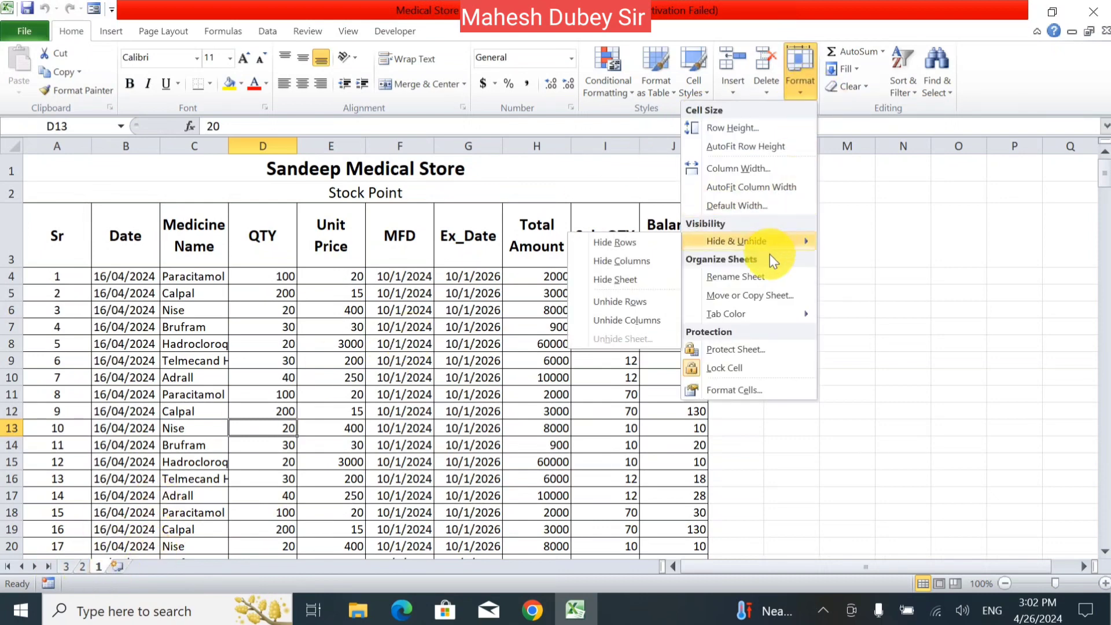
click(752, 295)
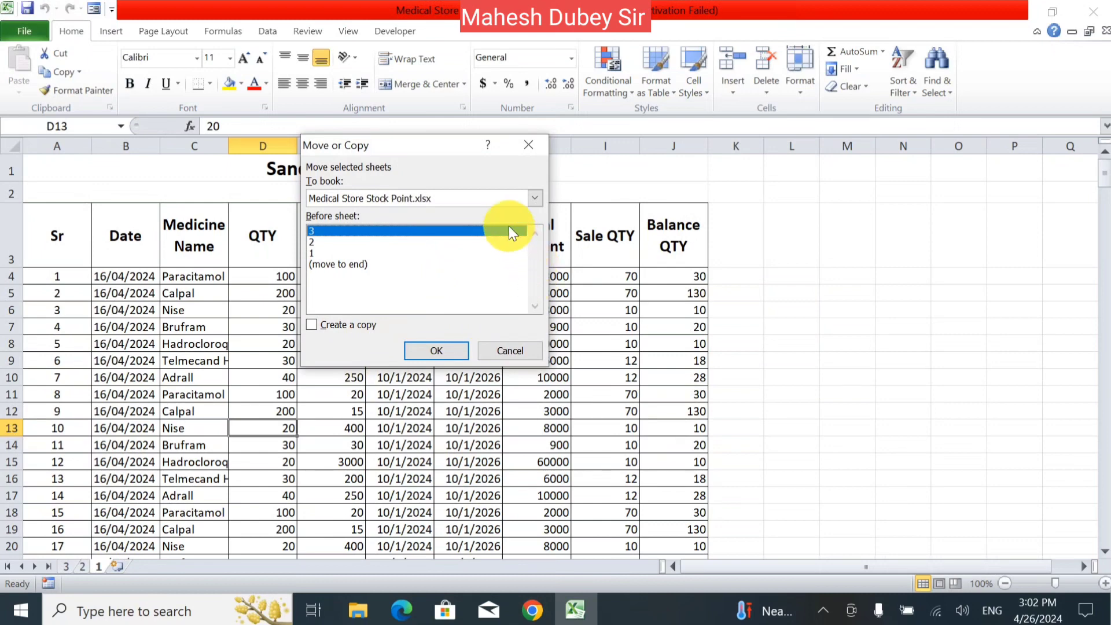
click(428, 350)
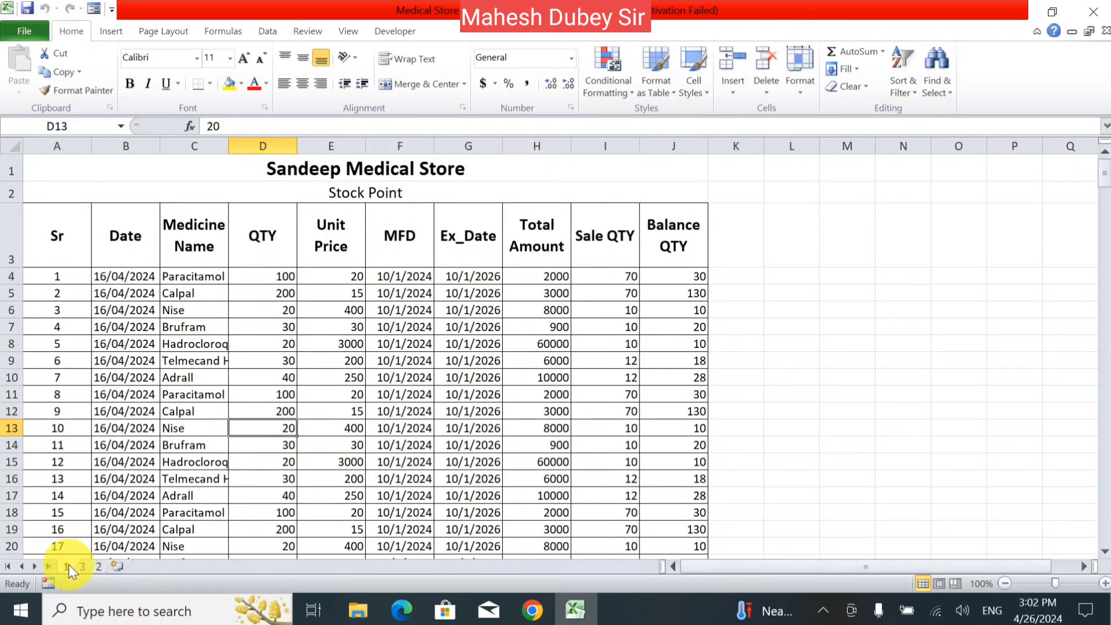
Create a copy of sheet 1 in the same workbook, placed before the original.
right_click(67, 568)
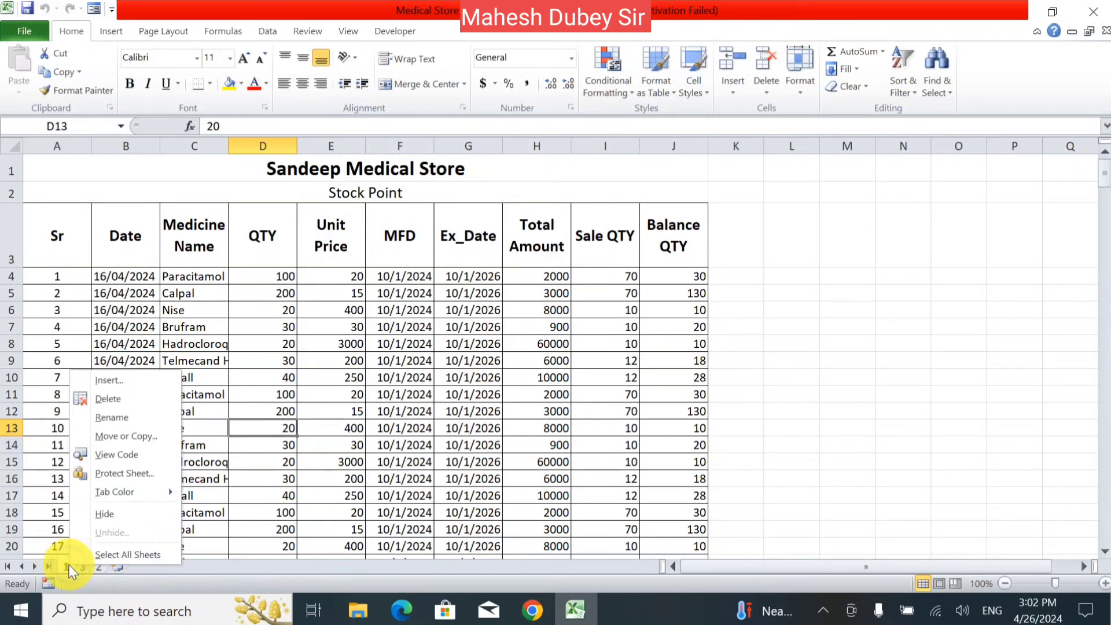
click(138, 443)
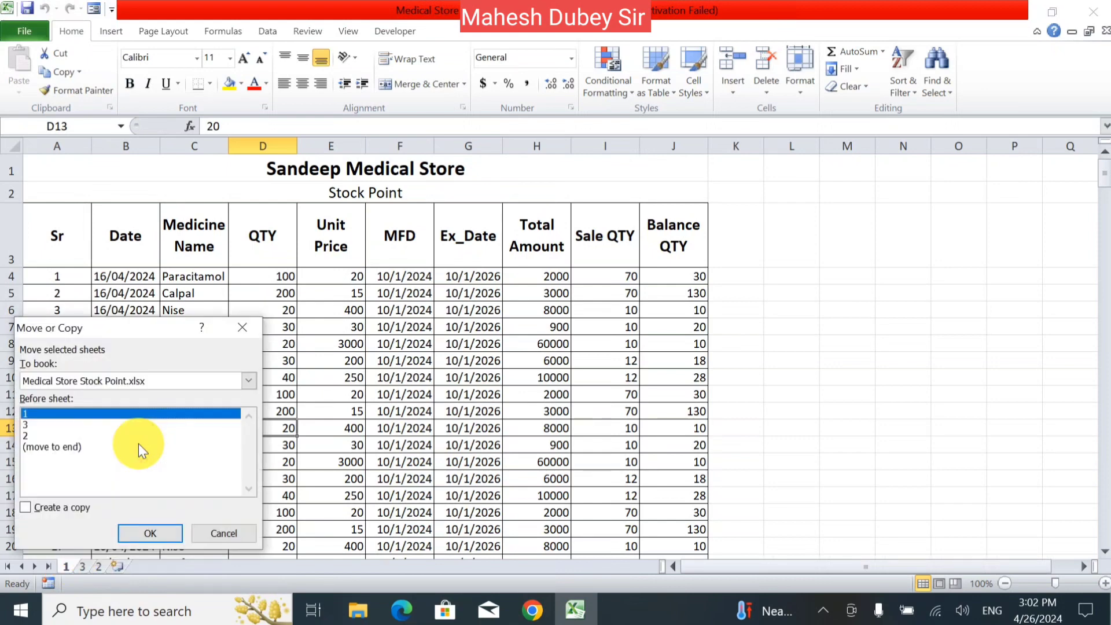
click(72, 511)
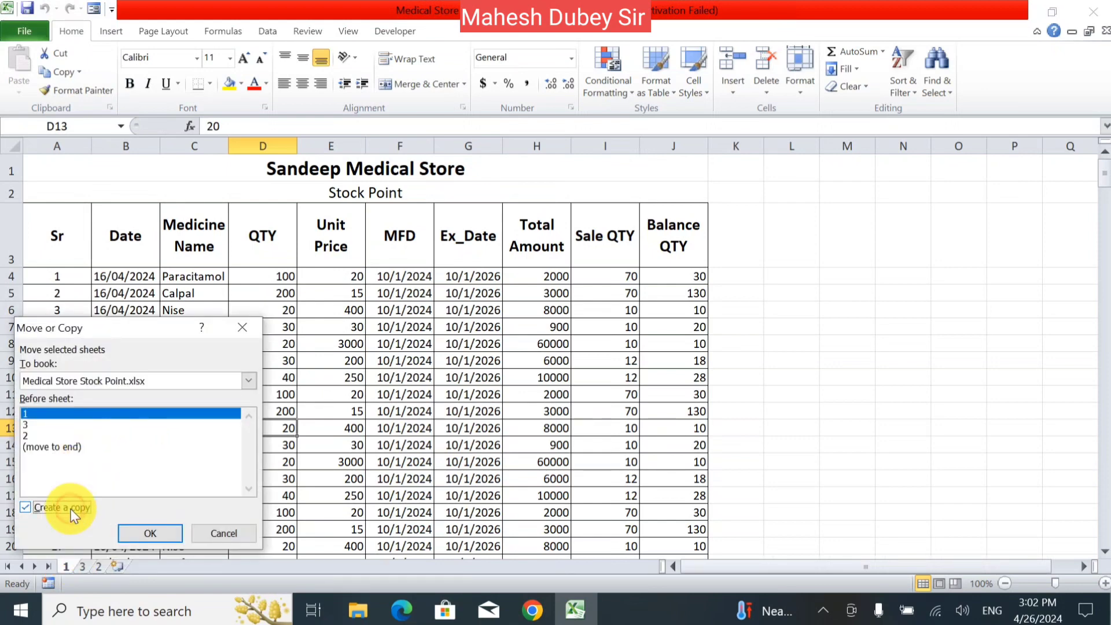
click(162, 537)
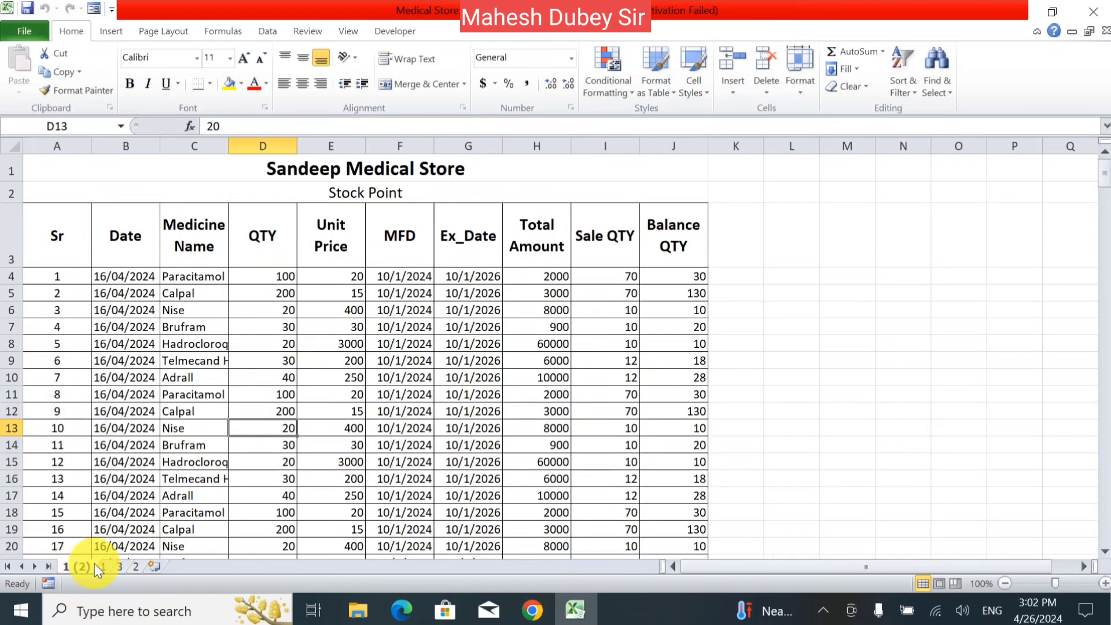
Move the copied sheet 1 (2) into a new workbook without keeping a copy.
right_click(78, 568)
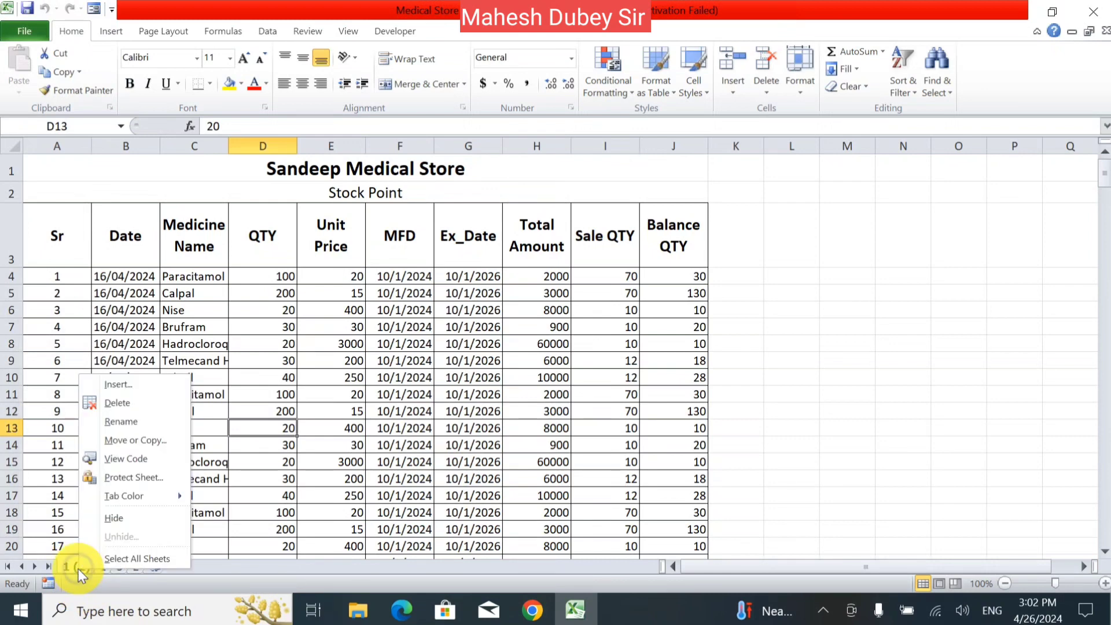
click(138, 441)
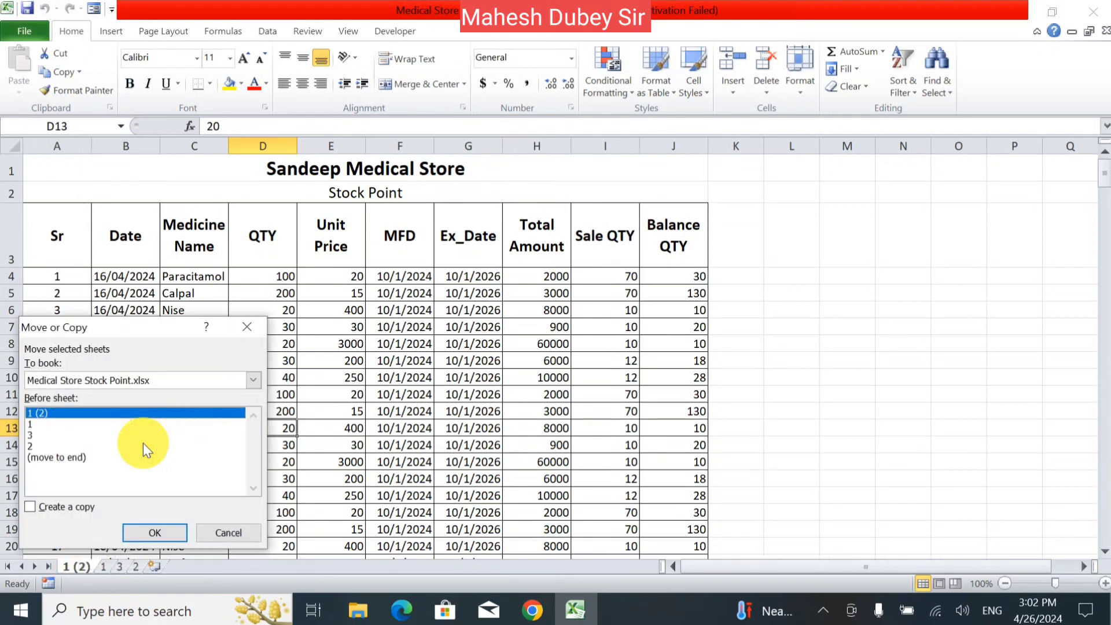
click(105, 377)
click(101, 396)
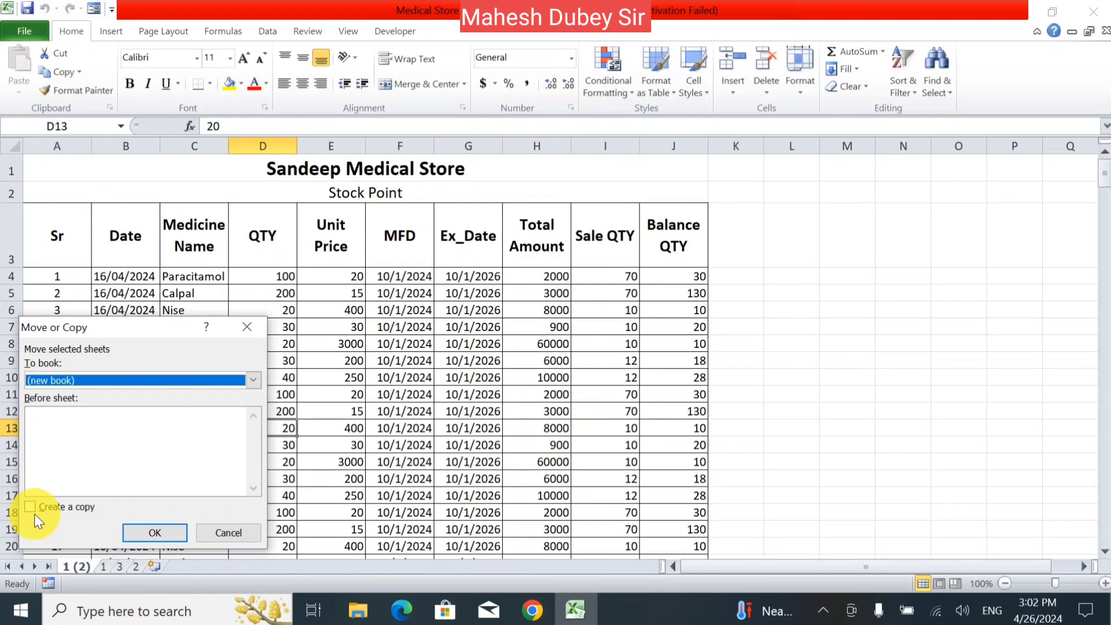
click(133, 536)
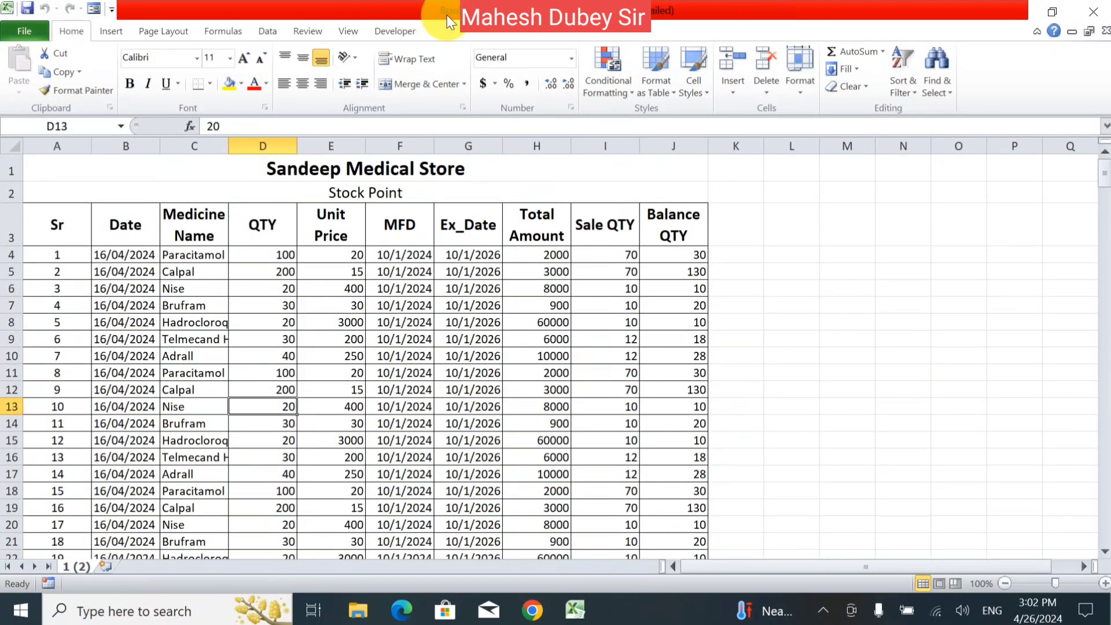
Look over the moved sheet in the new workbook and close that workbook without saving the changes.
drag(447, 15, 472, 44)
double_click(471, 43)
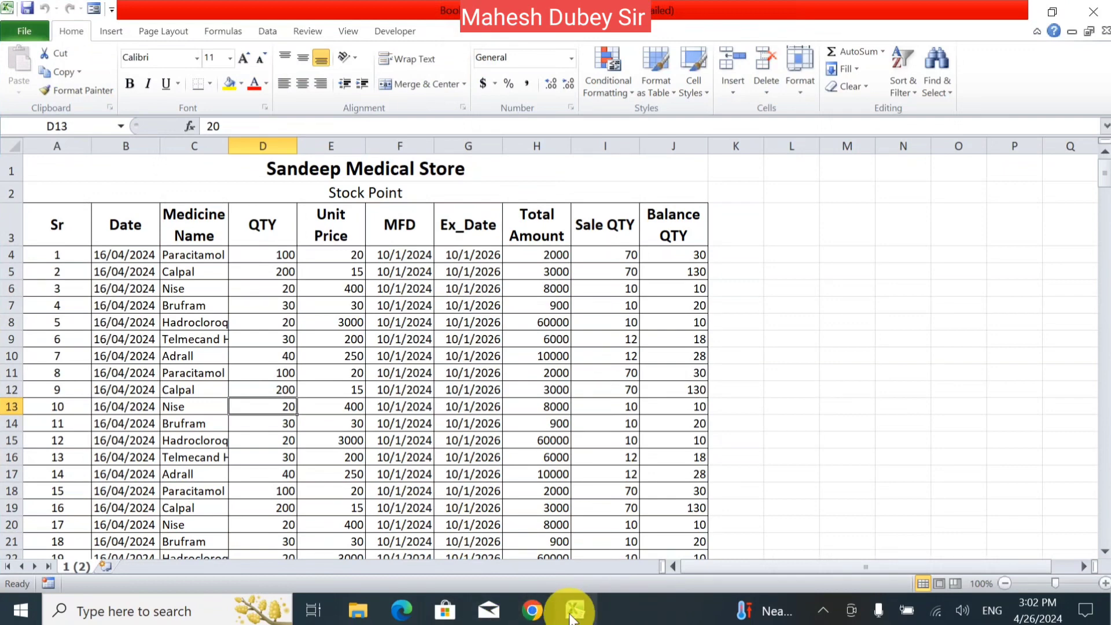
click(375, 334)
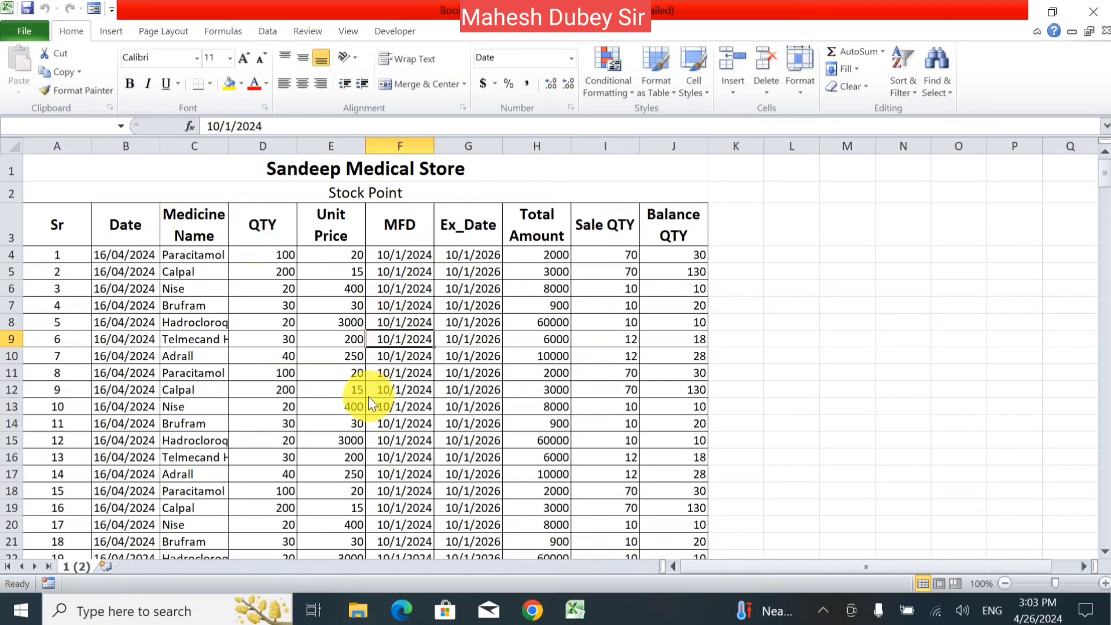
click(1105, 31)
click(557, 323)
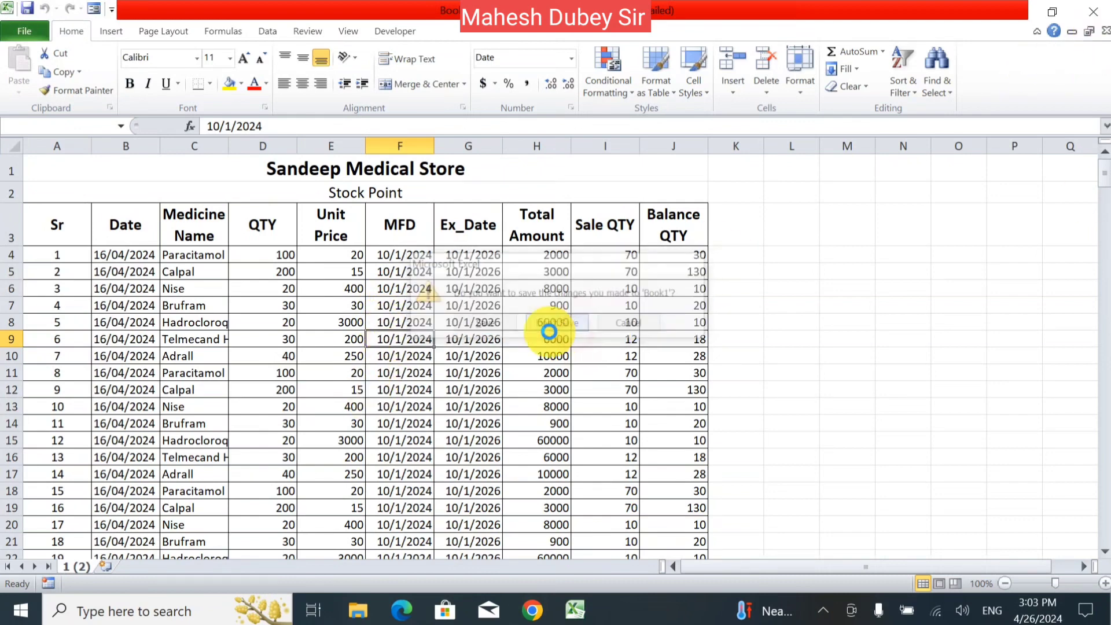
Set the tab color of sheet 1 to a light red theme color.
click(232, 261)
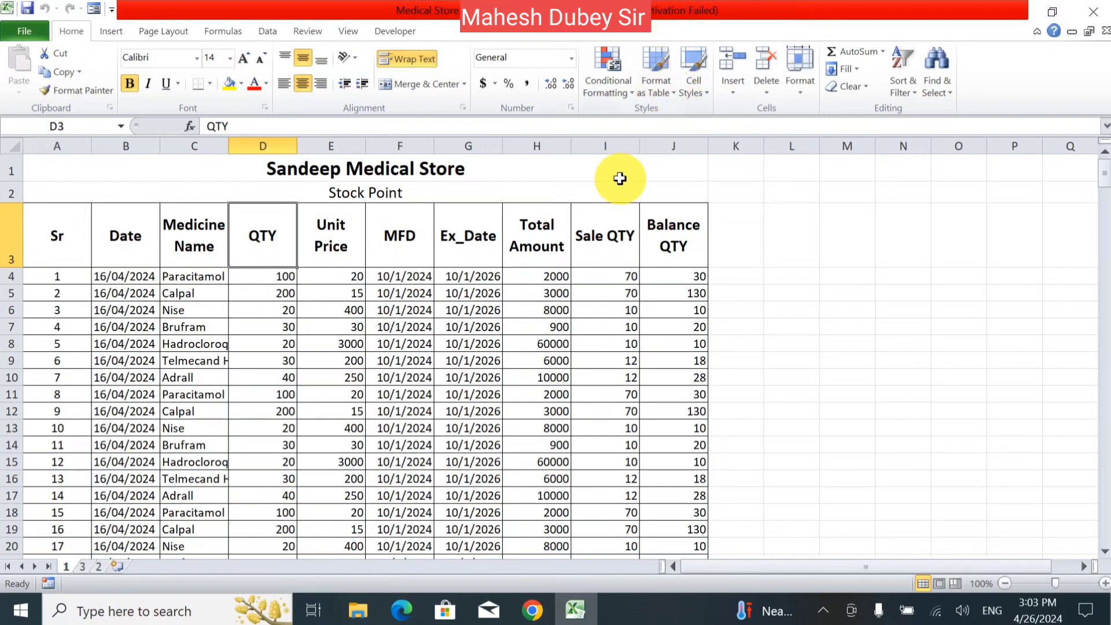
click(790, 90)
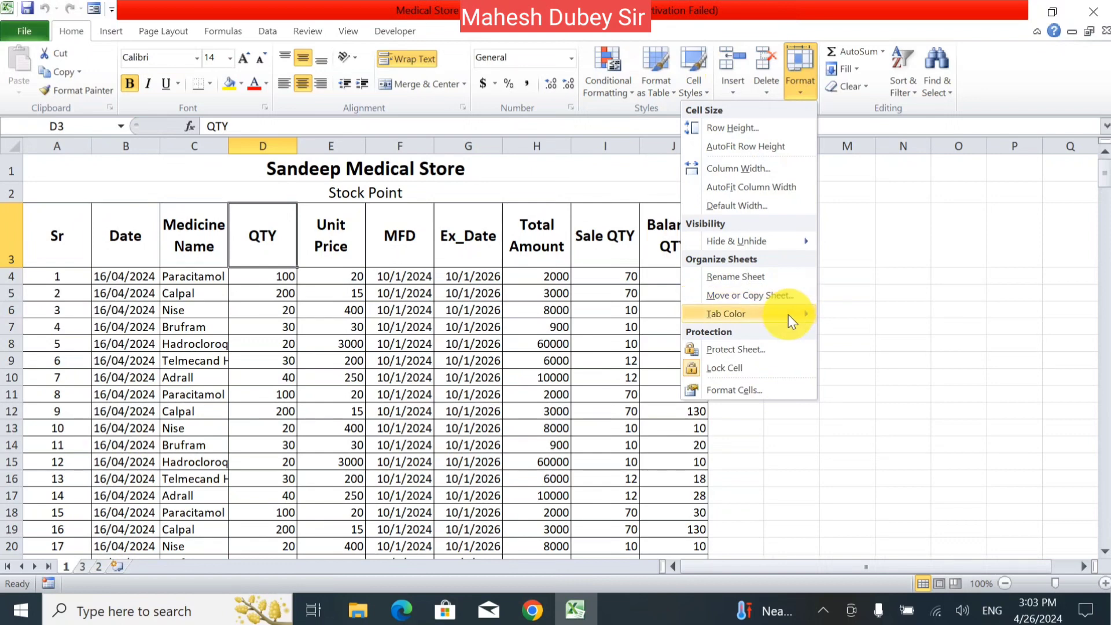
mouse_move(786, 316)
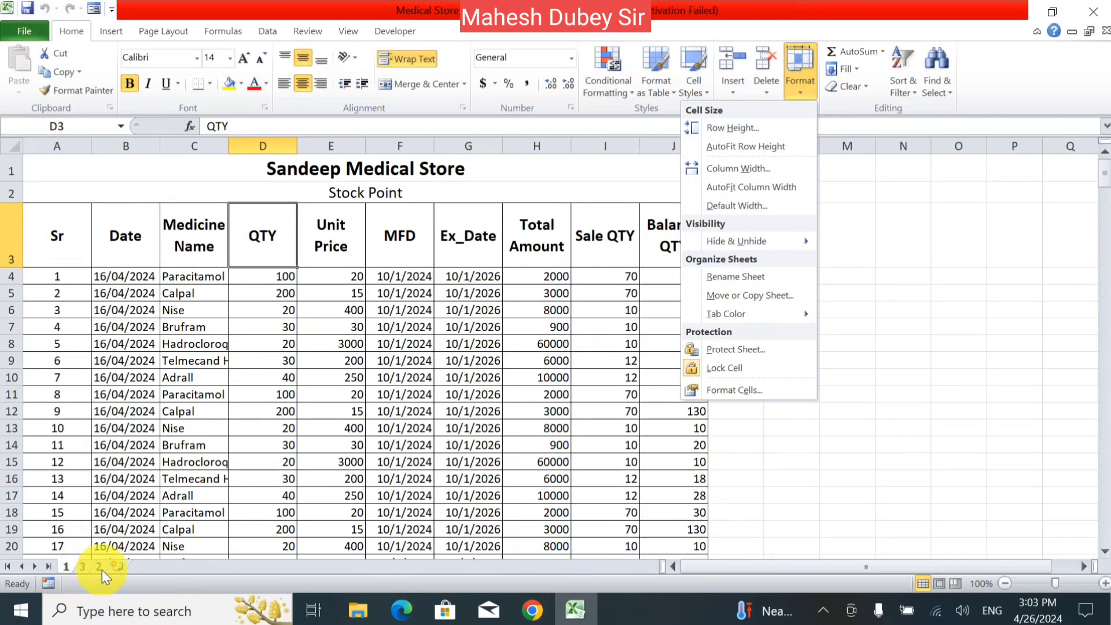
mouse_move(751, 316)
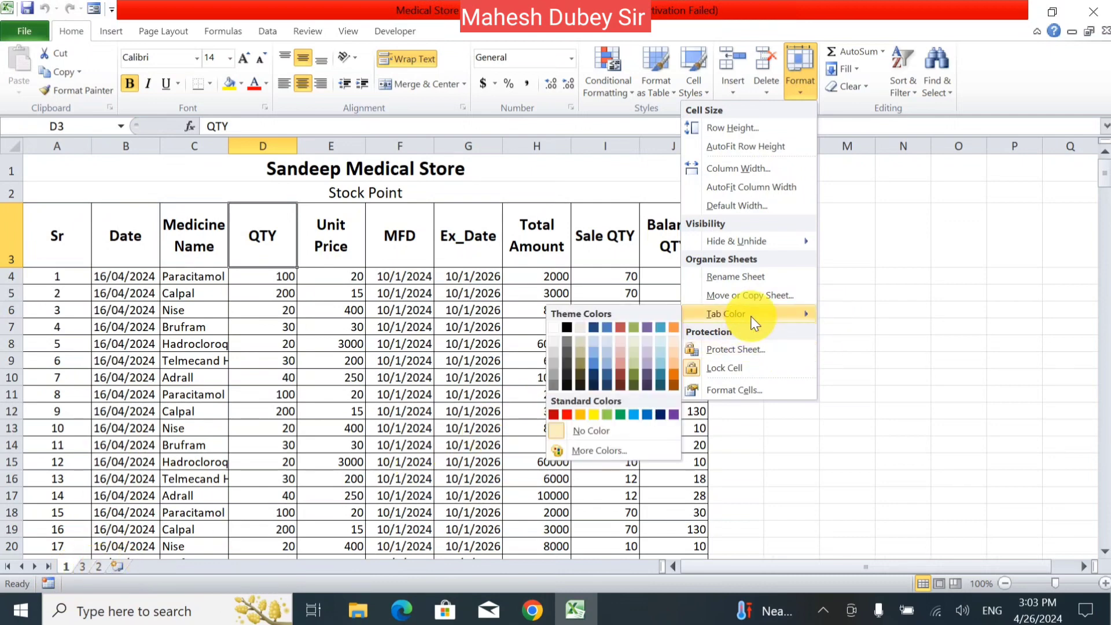
click(619, 369)
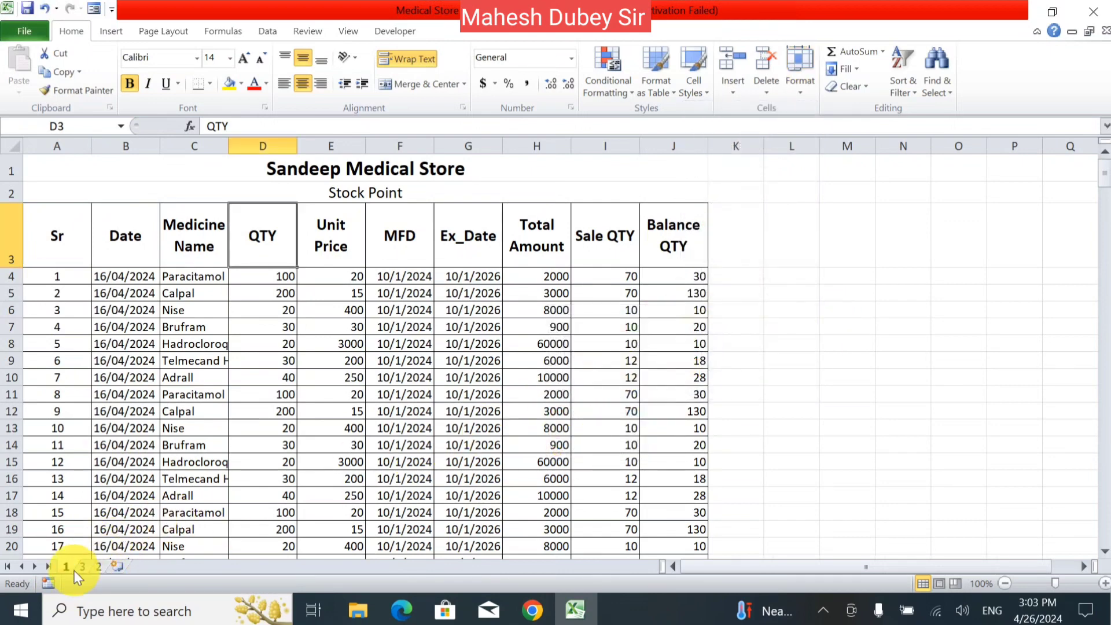
Give sheet 3 a dark purple tab color from the theme colors.
click(78, 568)
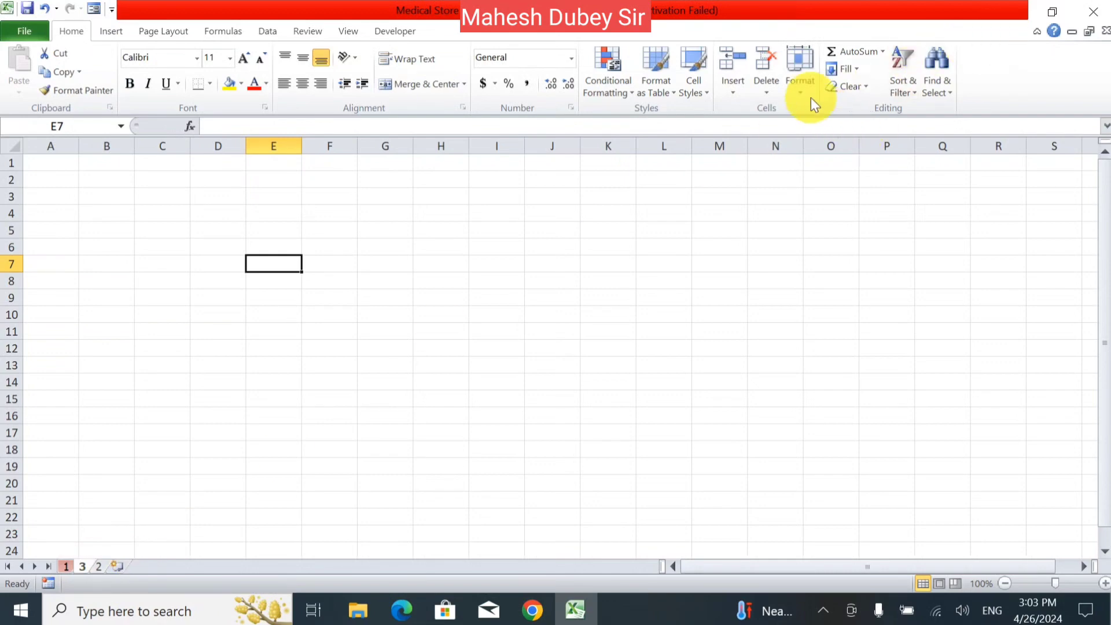
click(799, 87)
mouse_move(773, 315)
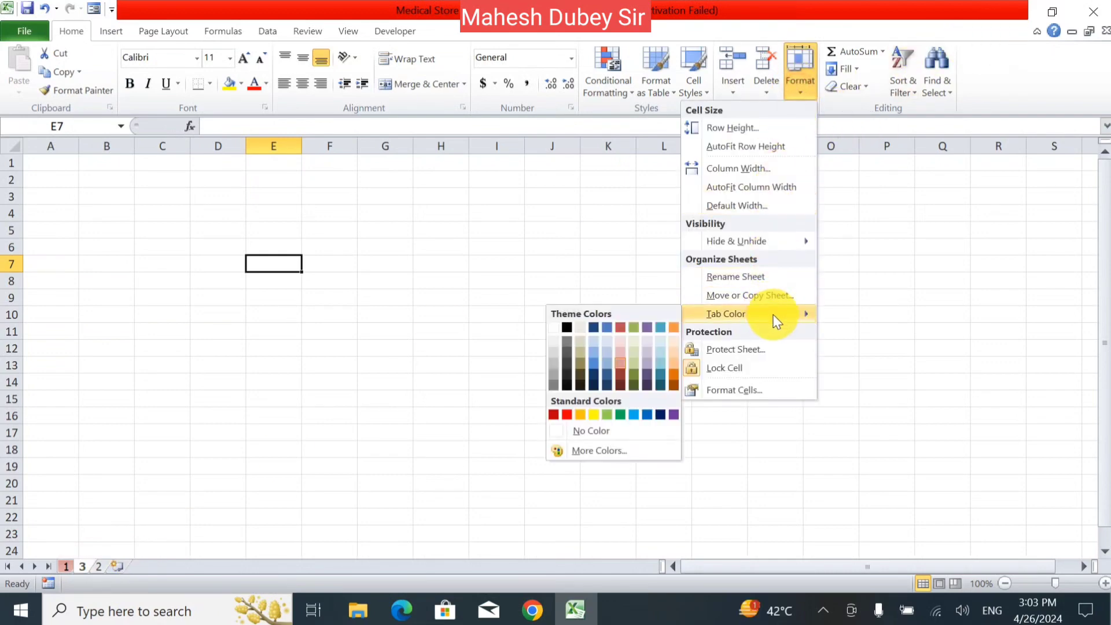
click(654, 387)
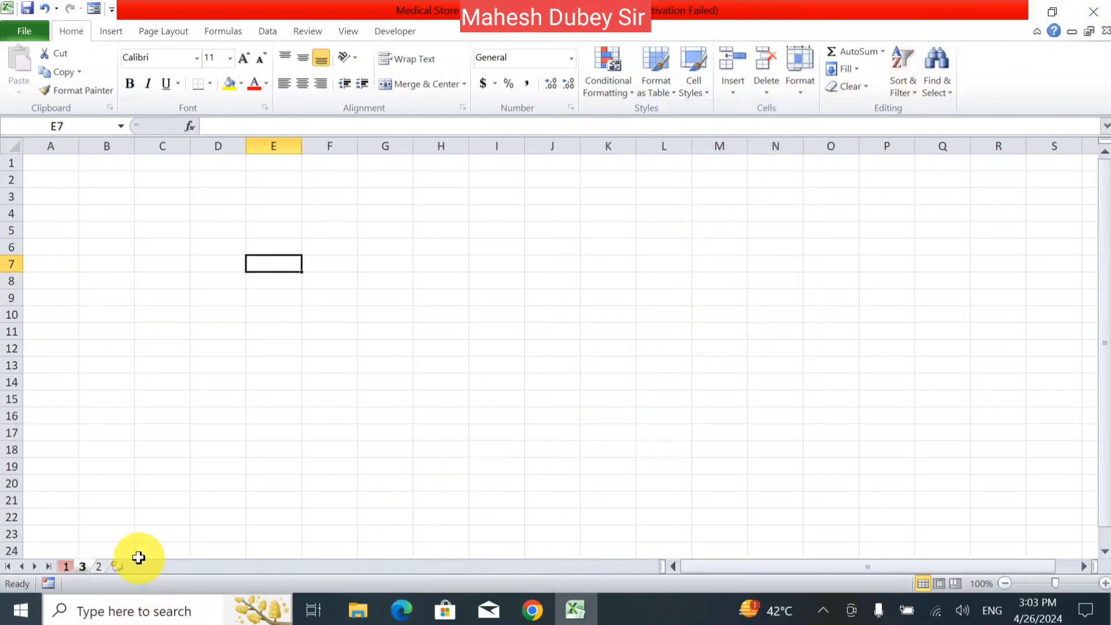
Color the tab of sheet 2 with standard yellow and return to sheet 1.
click(98, 566)
right_click(98, 565)
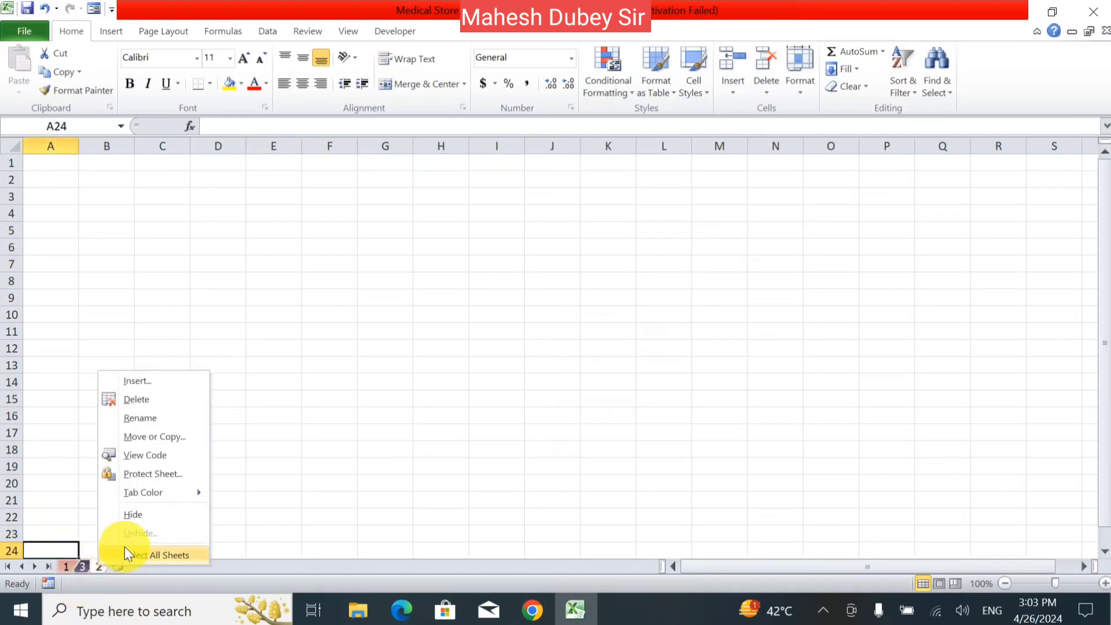
mouse_move(140, 492)
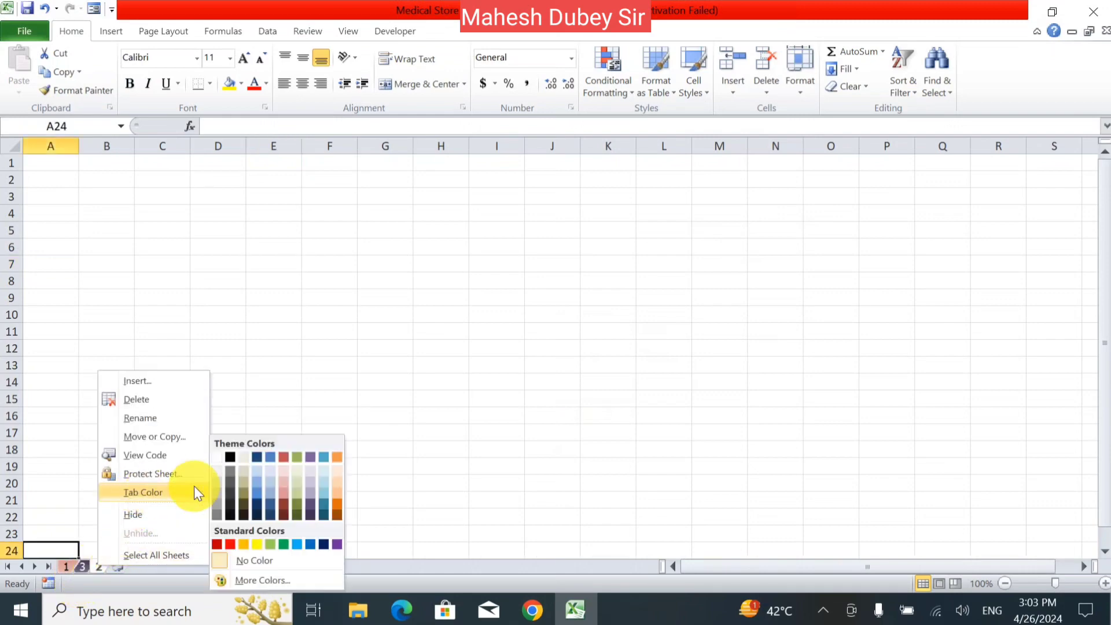
click(257, 544)
click(67, 567)
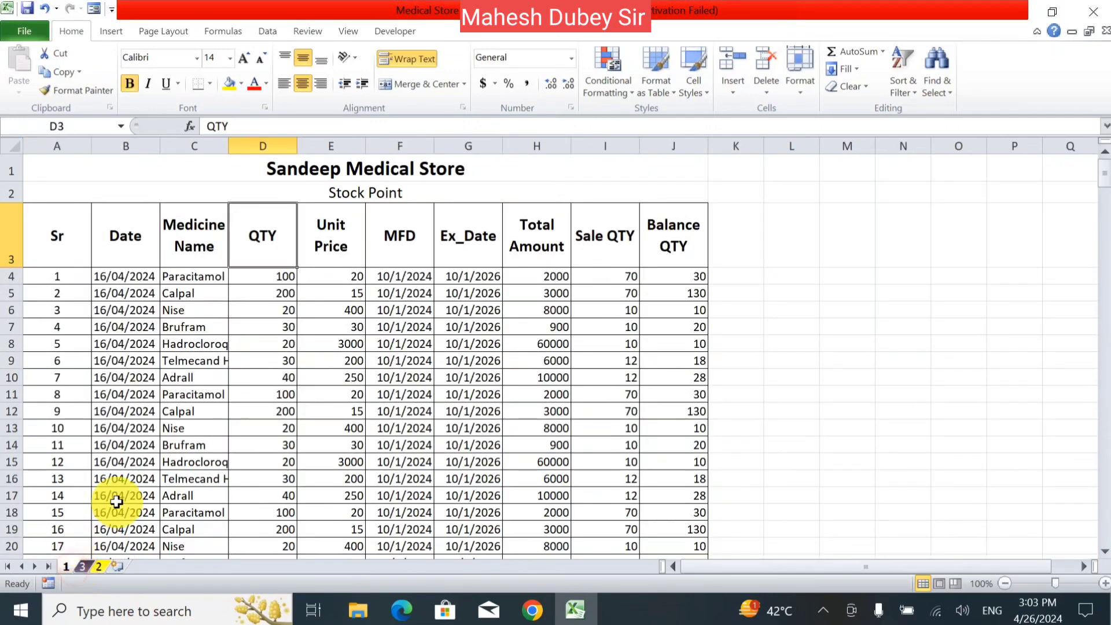
click(799, 93)
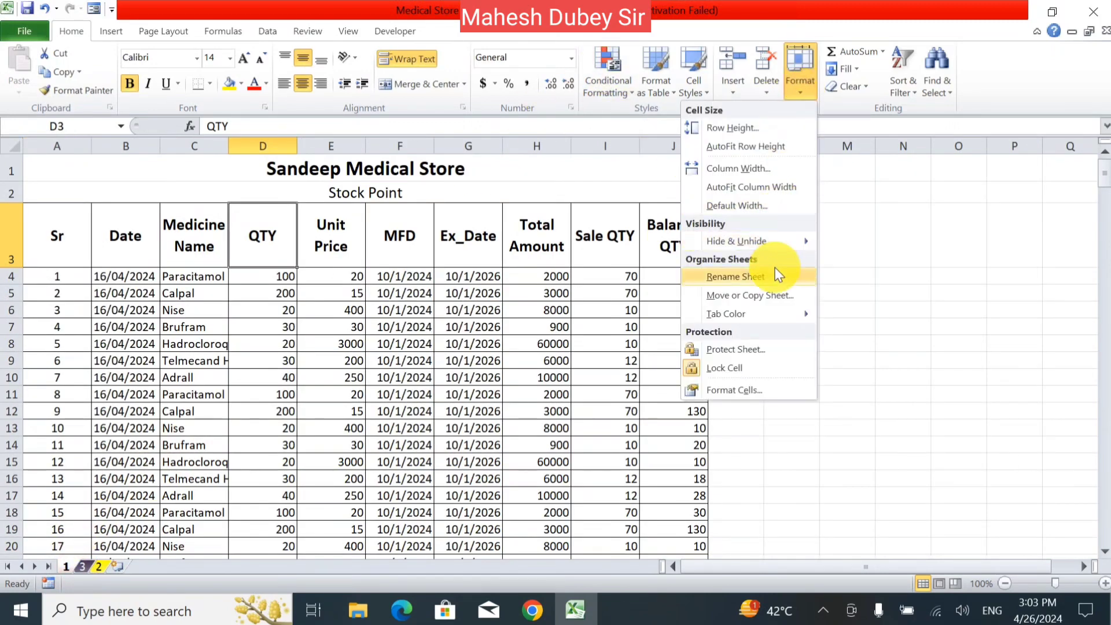
mouse_move(763, 318)
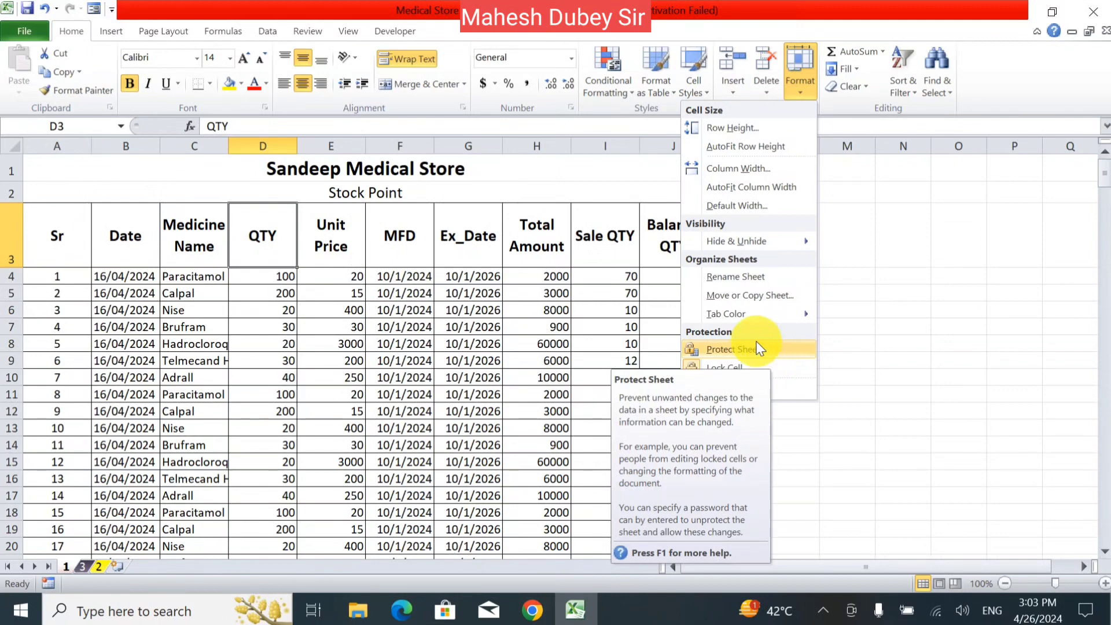
click(599, 288)
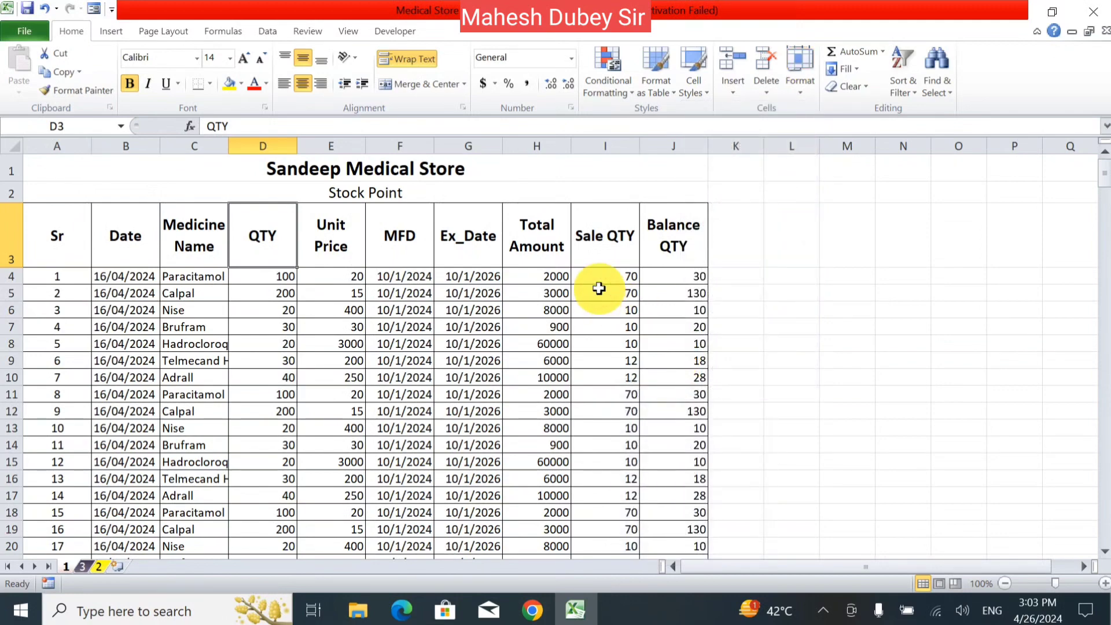